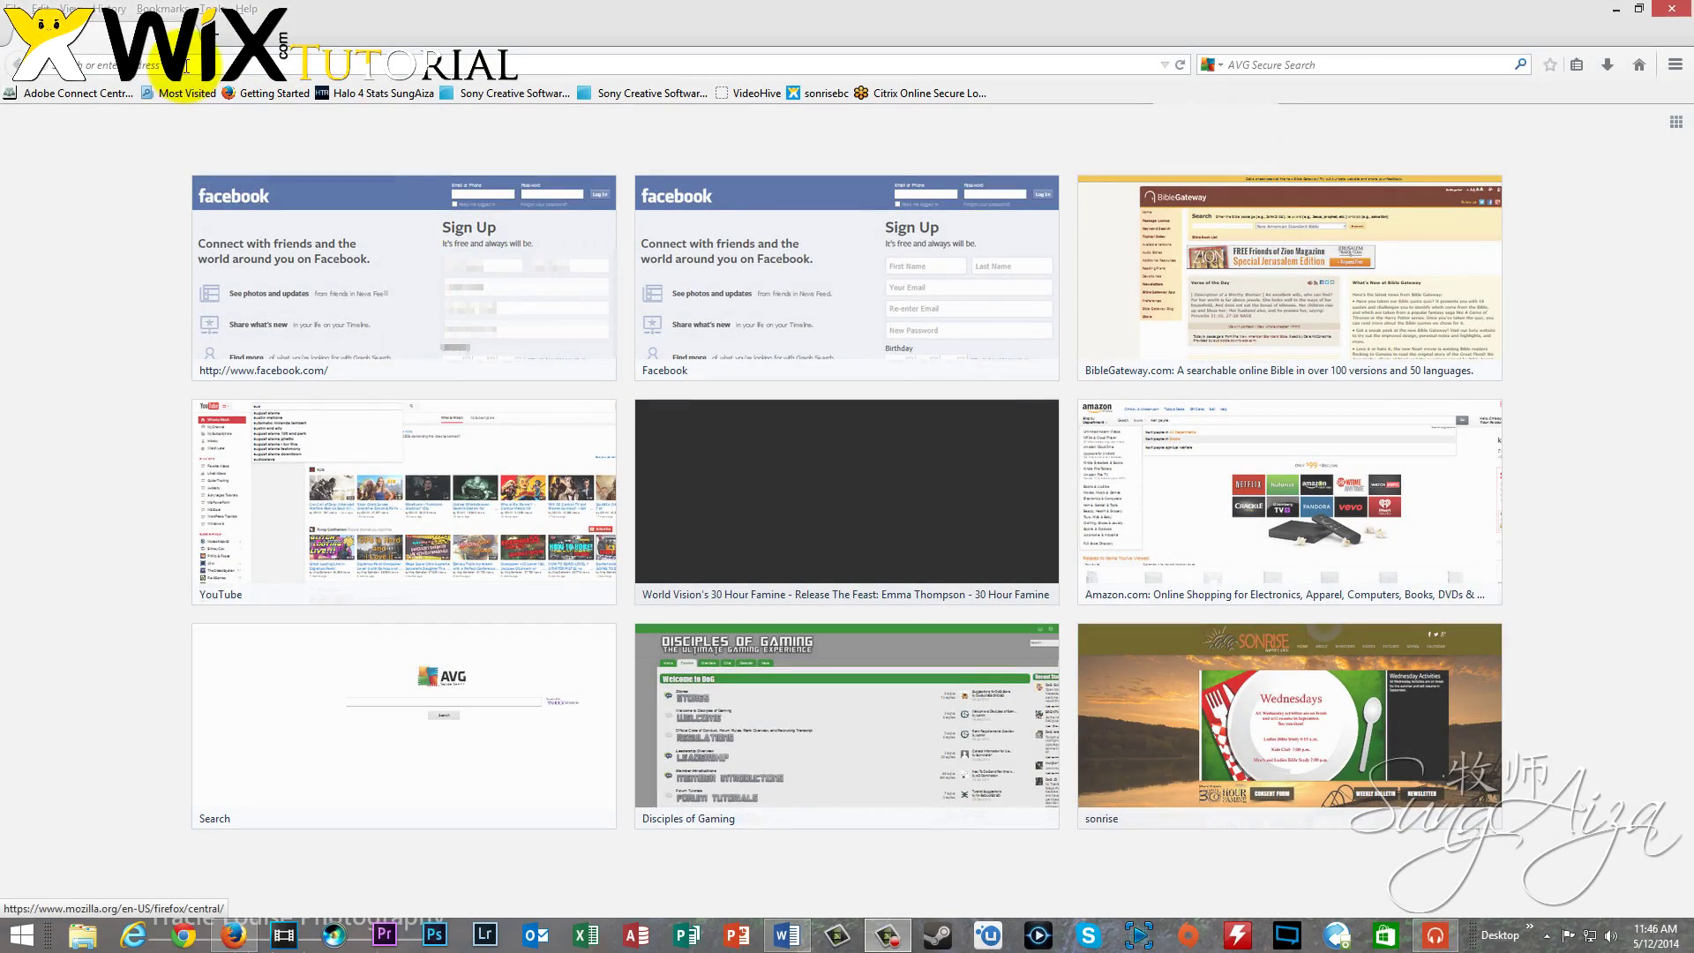
Load wix.com from the Firefox address bar
left_click(186, 67)
type("wix.com")
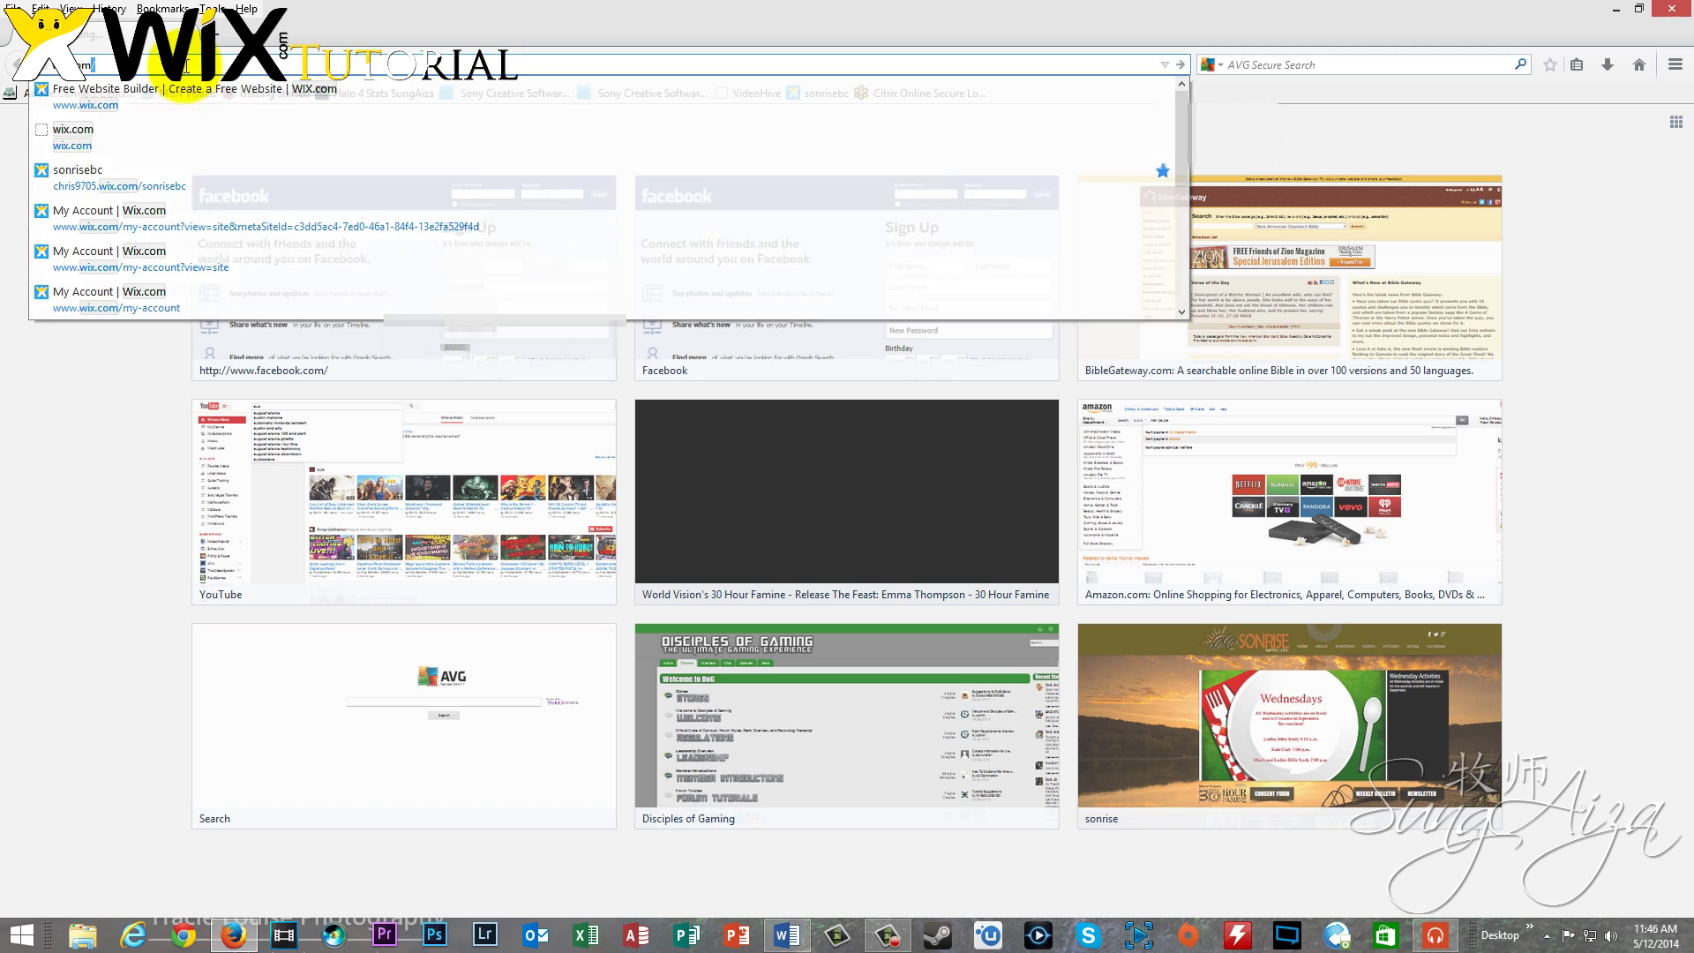
key("Return")
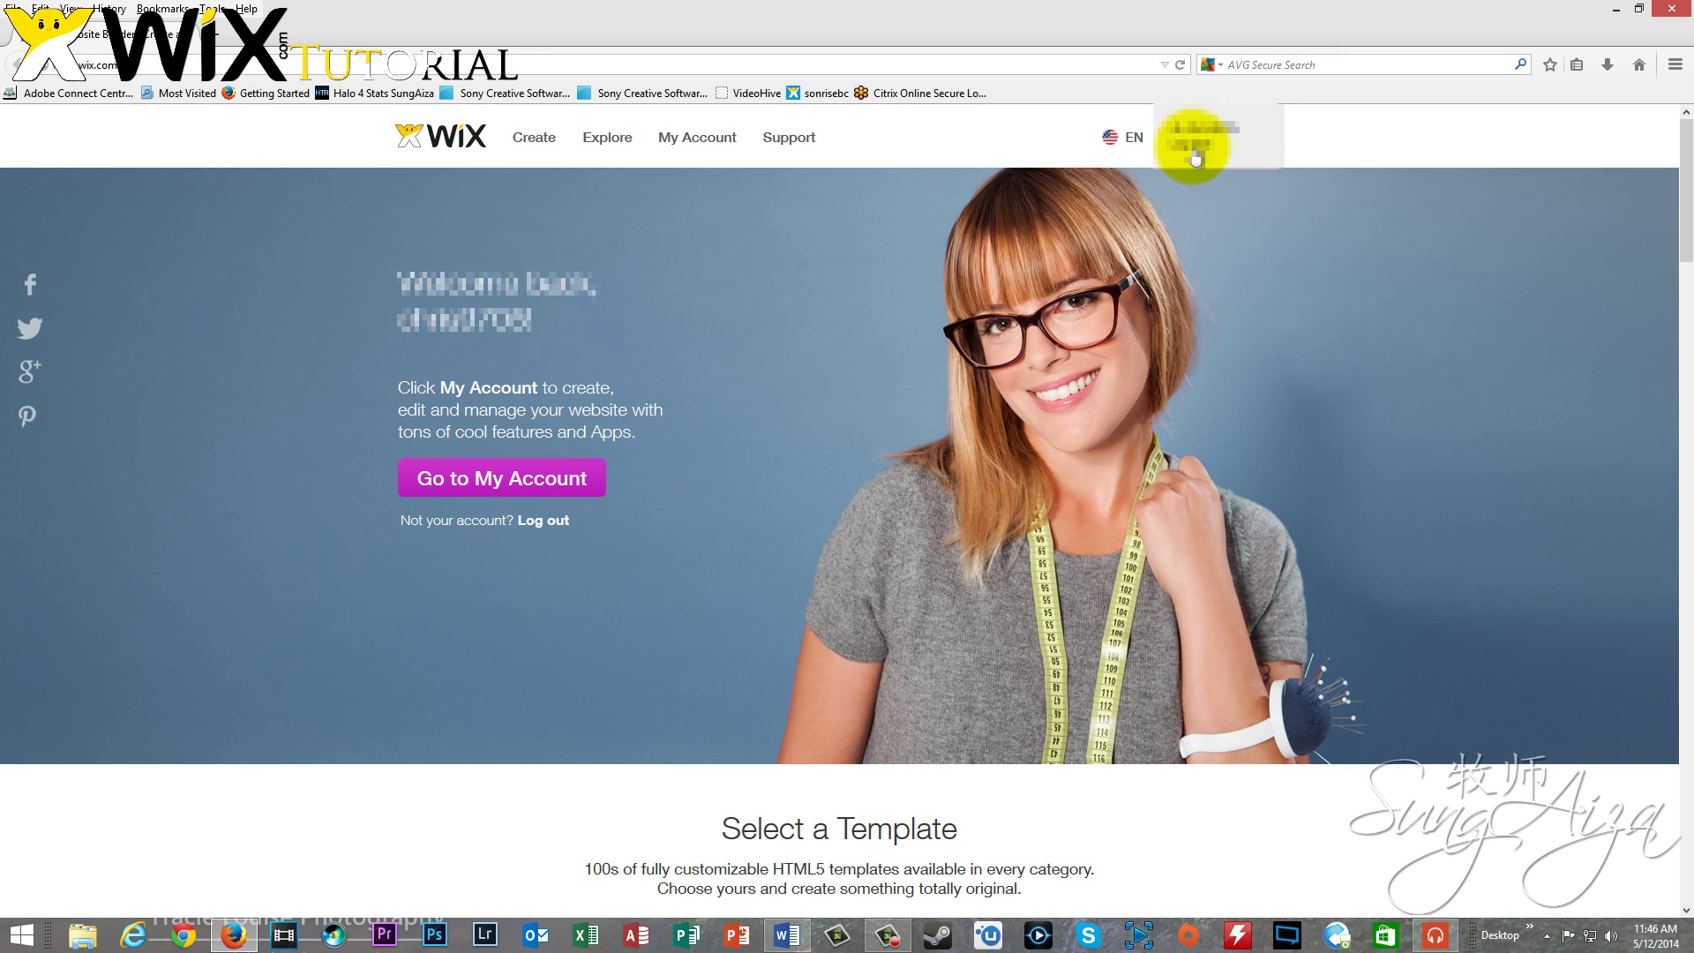
Sign out, then sign back in with the saved account e-mail and its password
left_click(1210, 185)
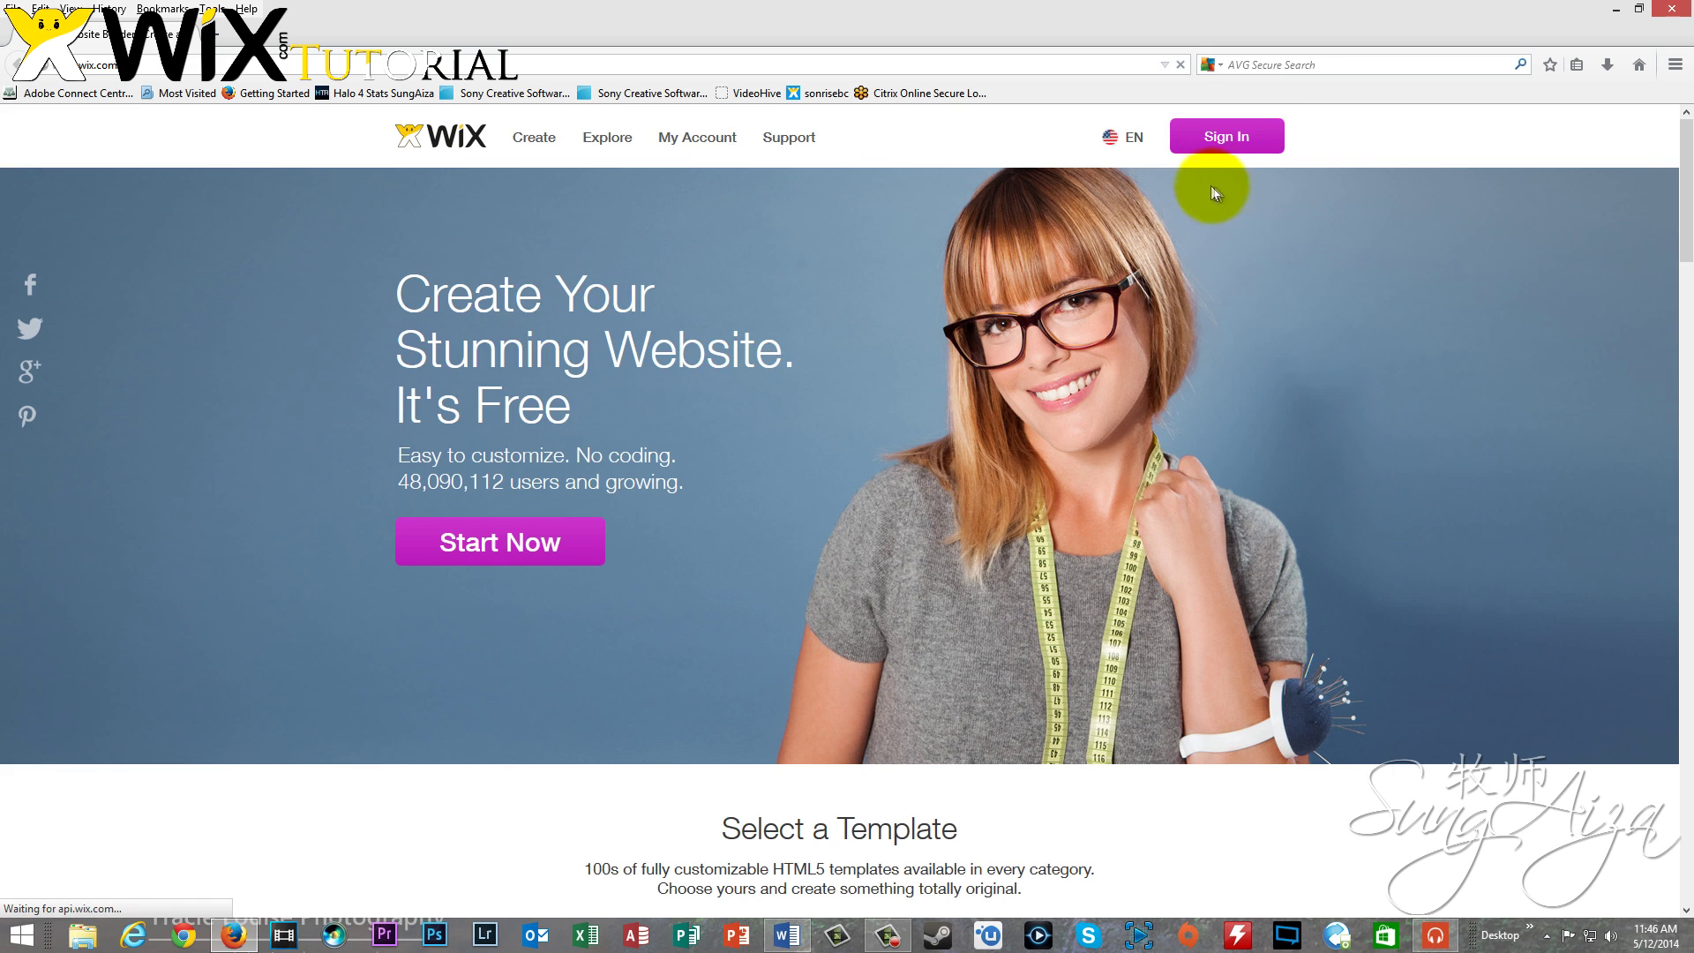
left_click(1225, 141)
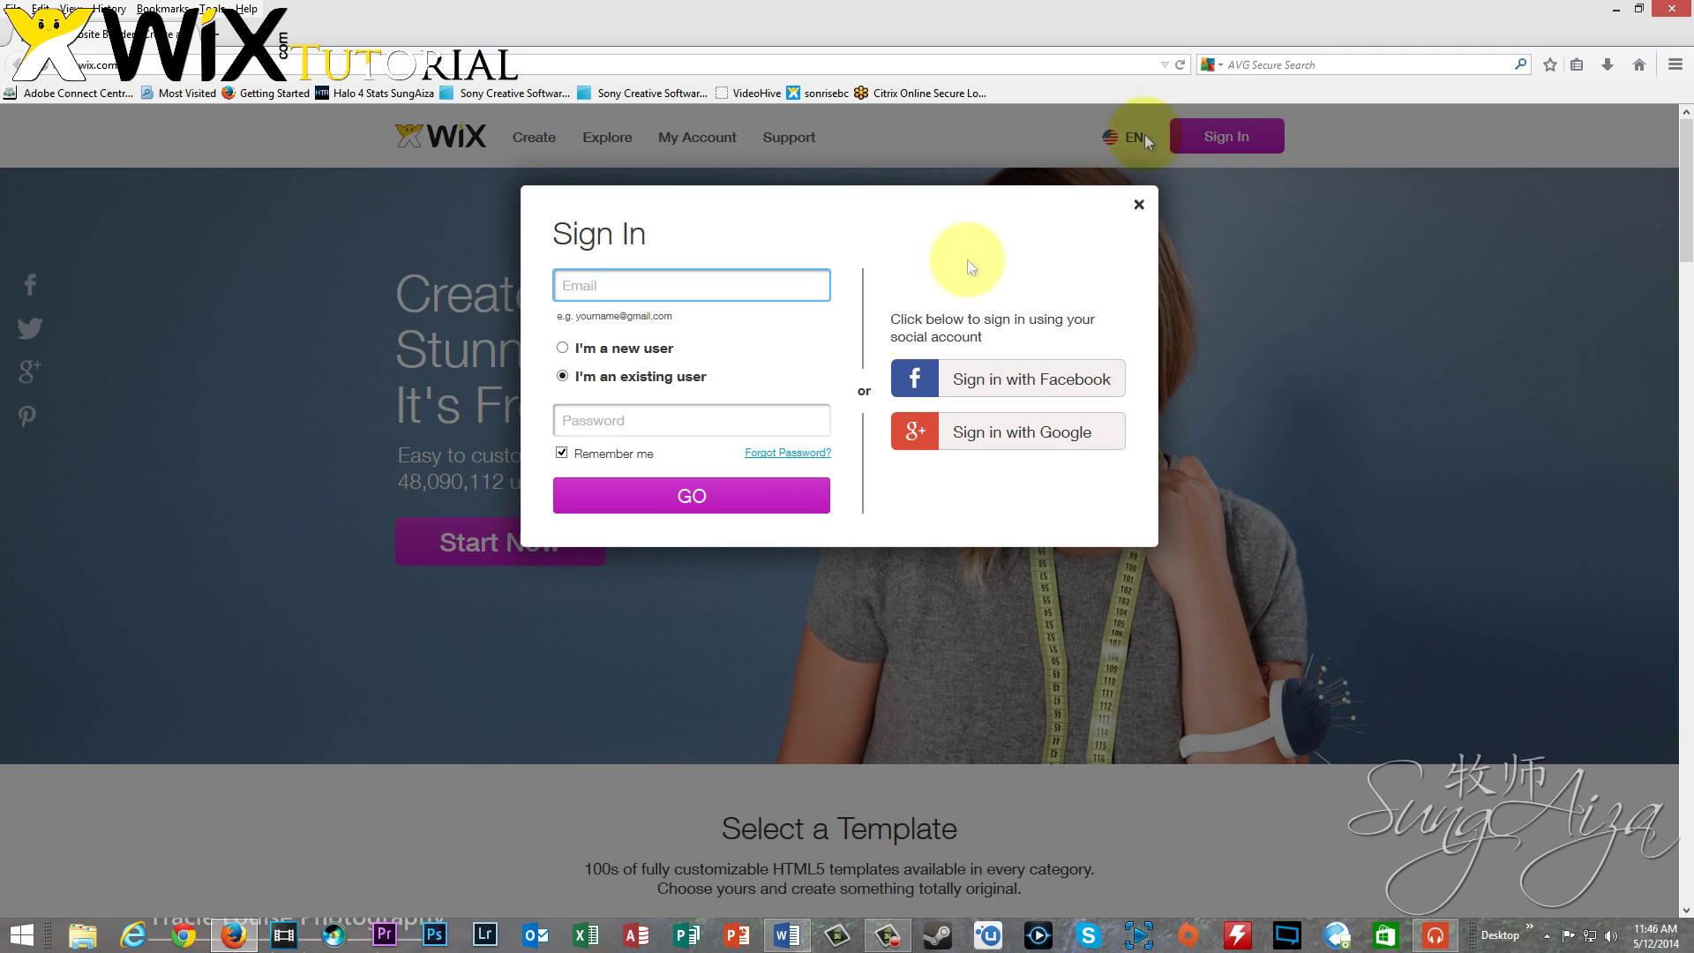
left_click(732, 282)
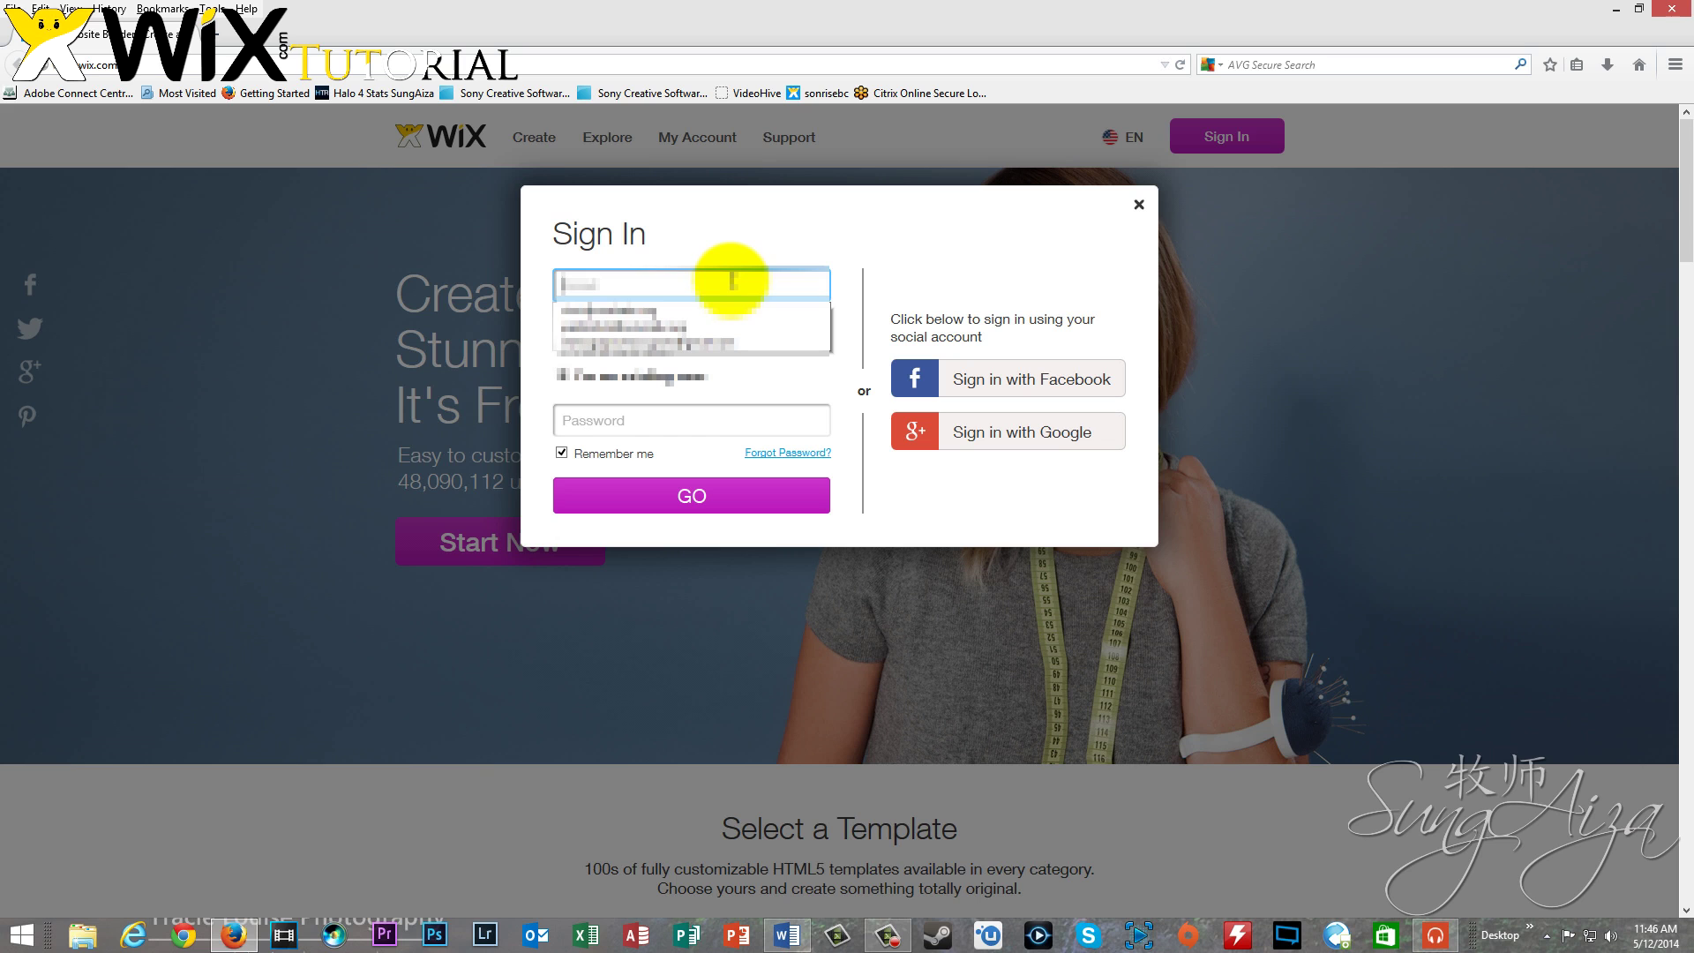
left_click(613, 315)
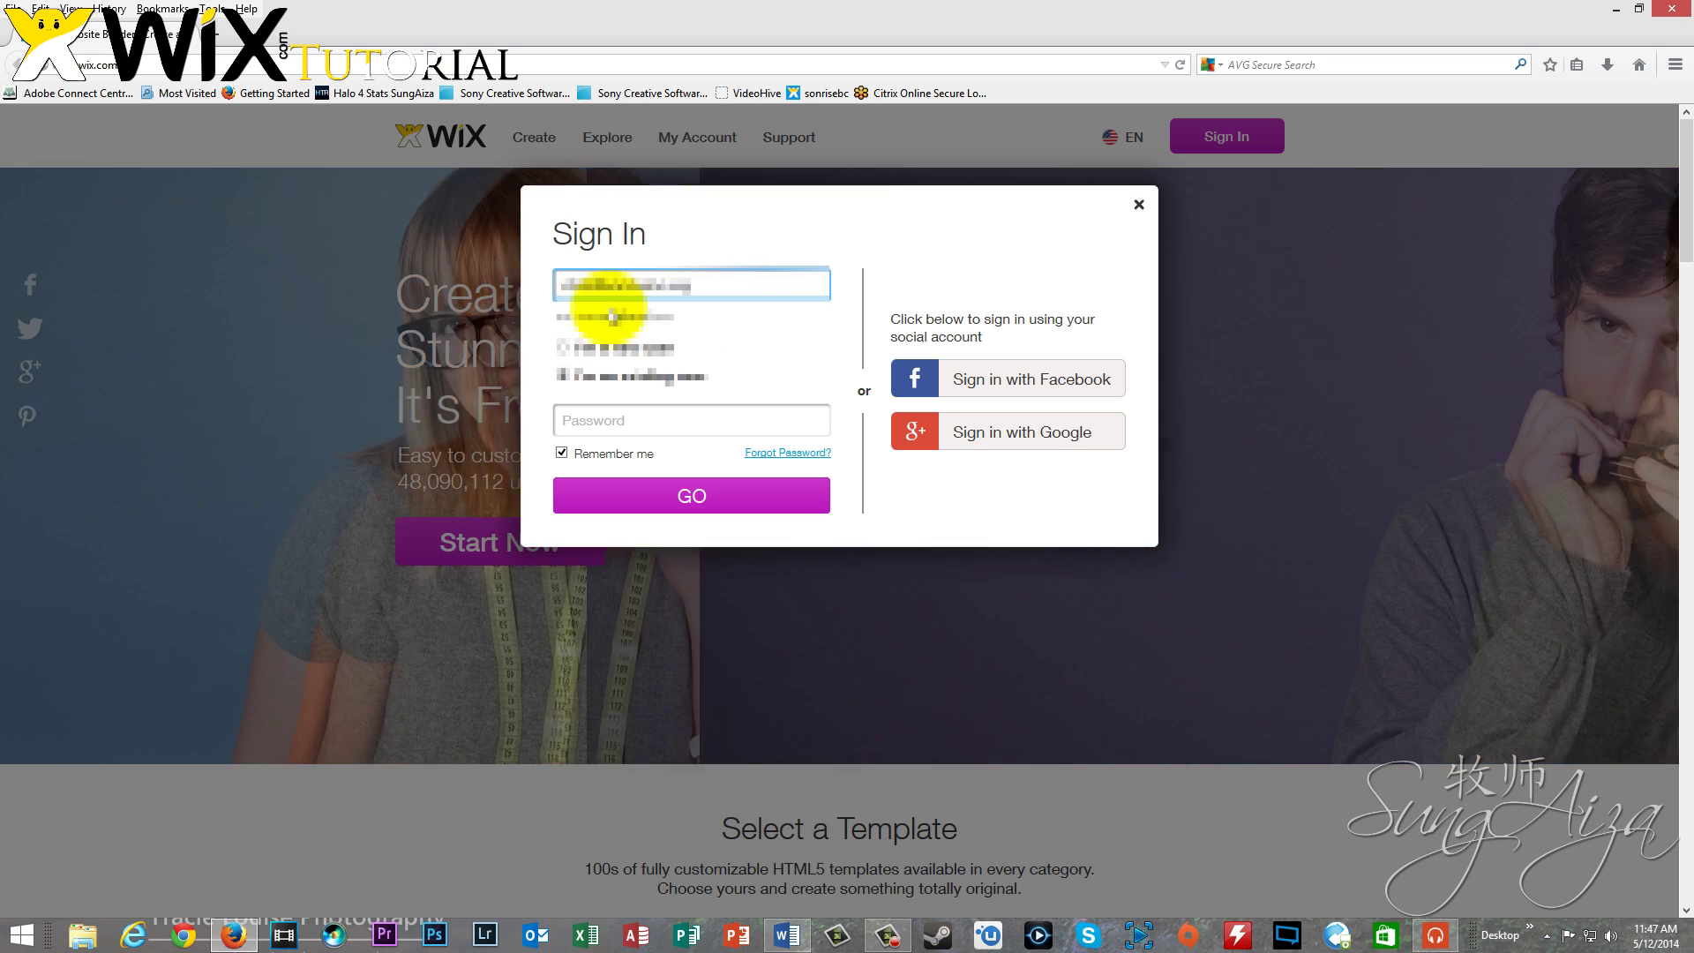
left_click(598, 422)
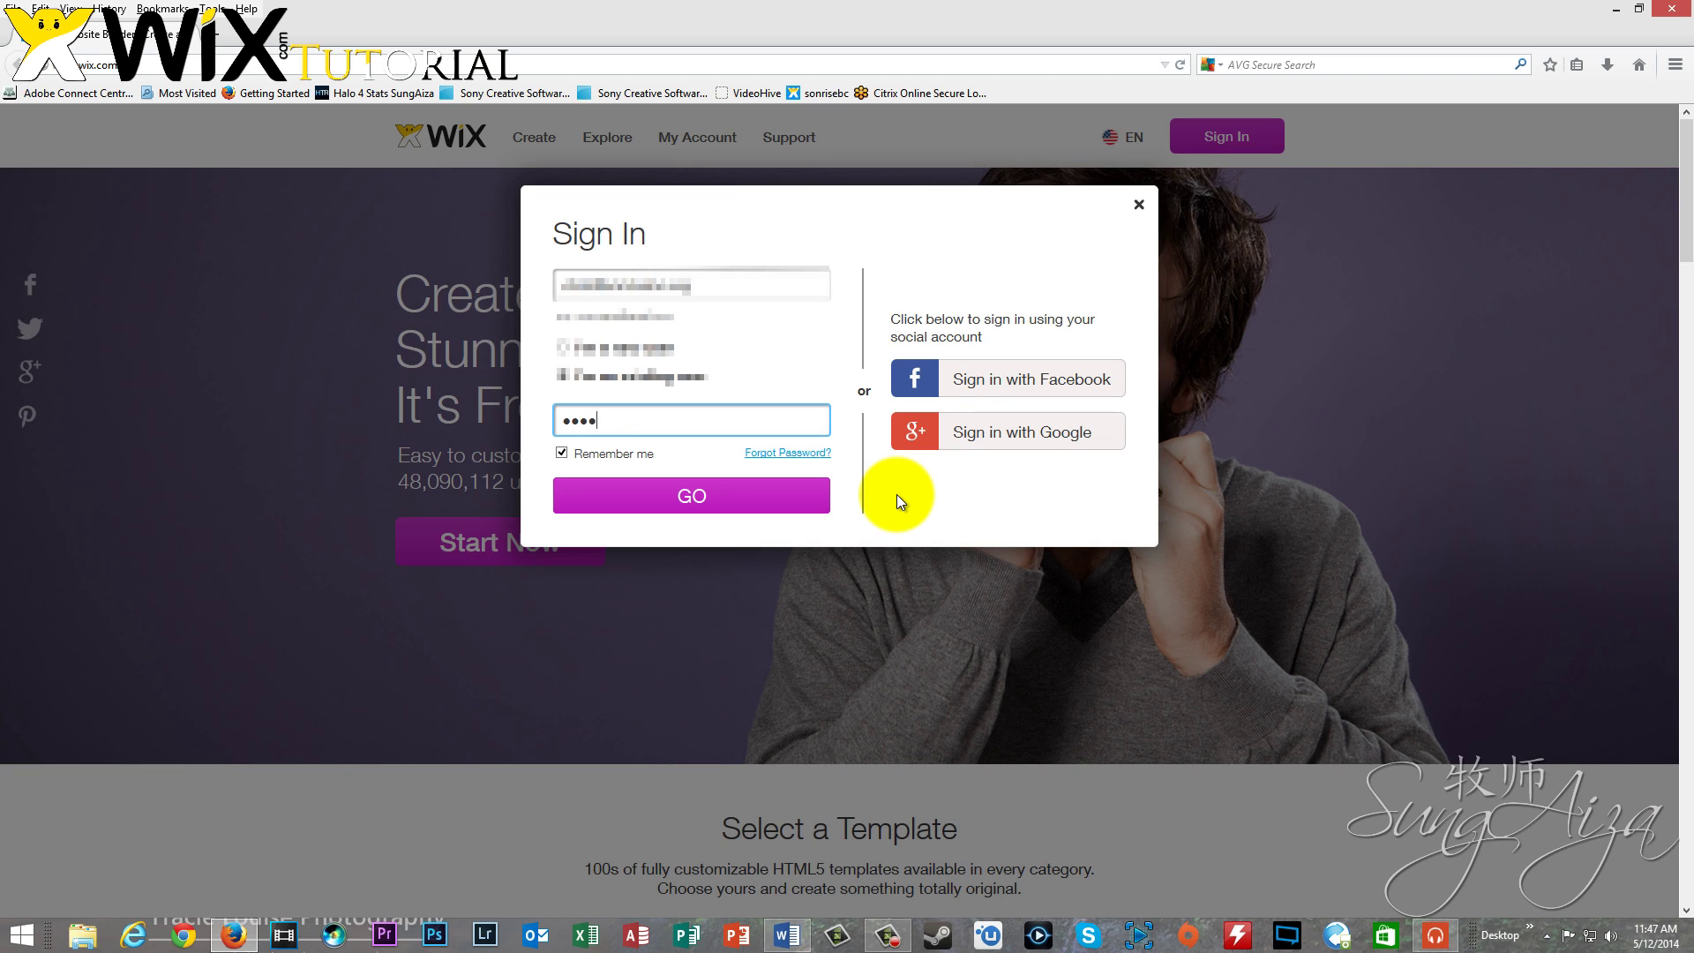
type("***********")
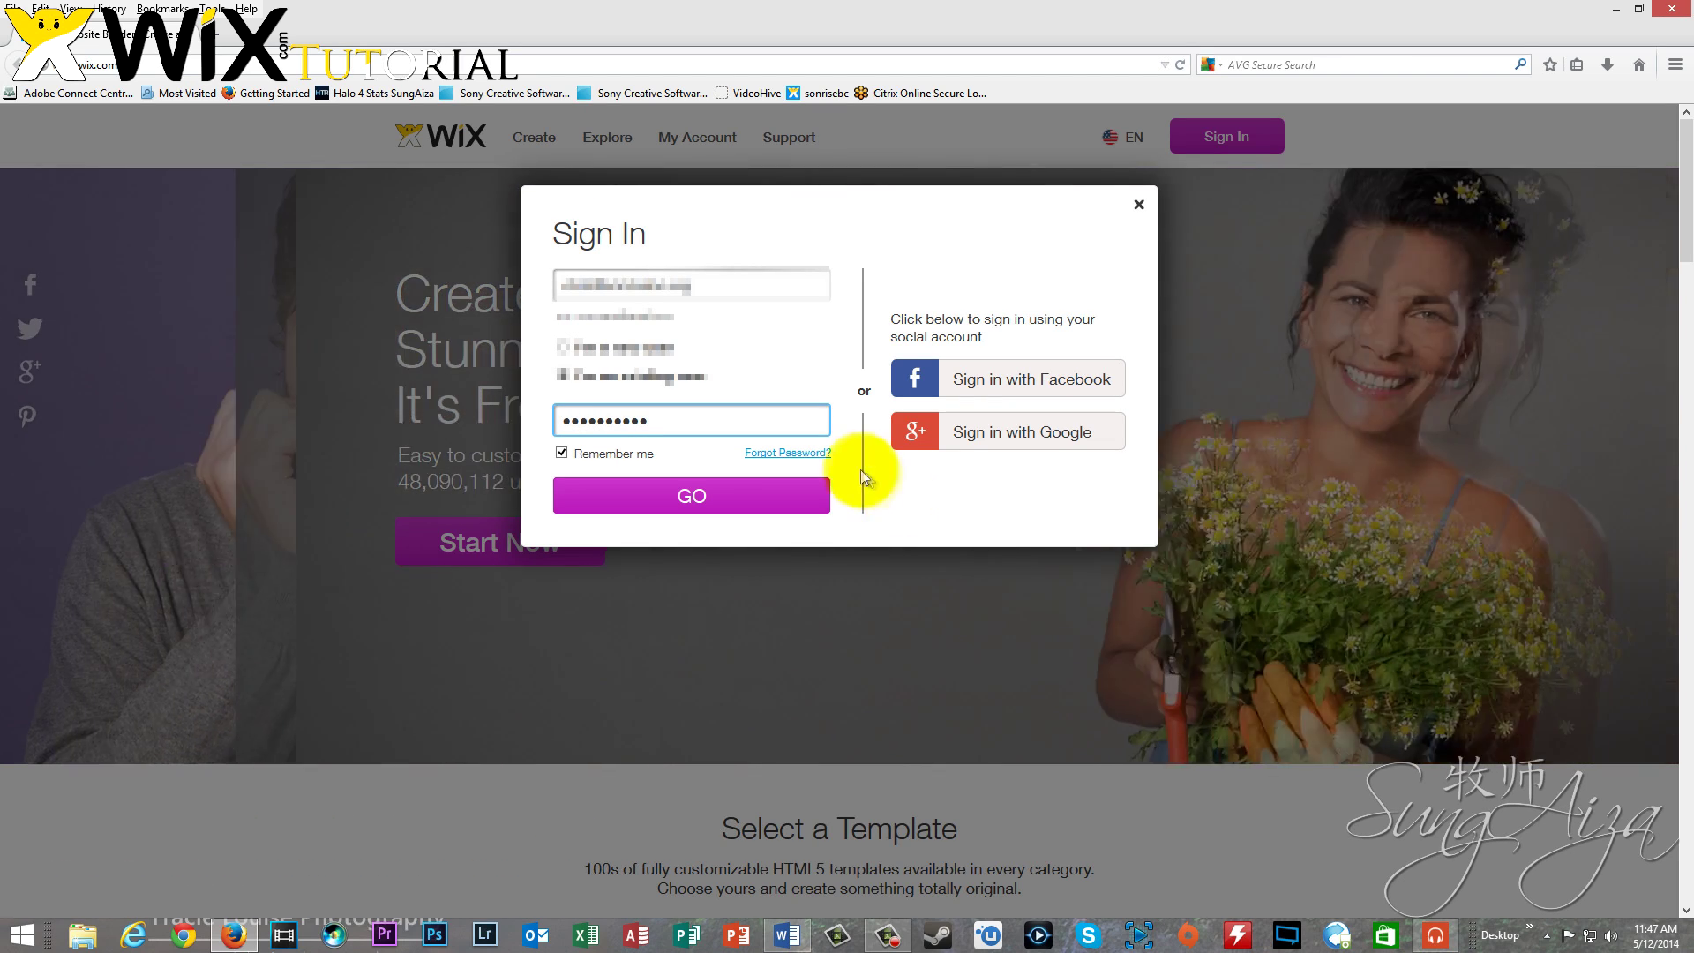
left_click(689, 496)
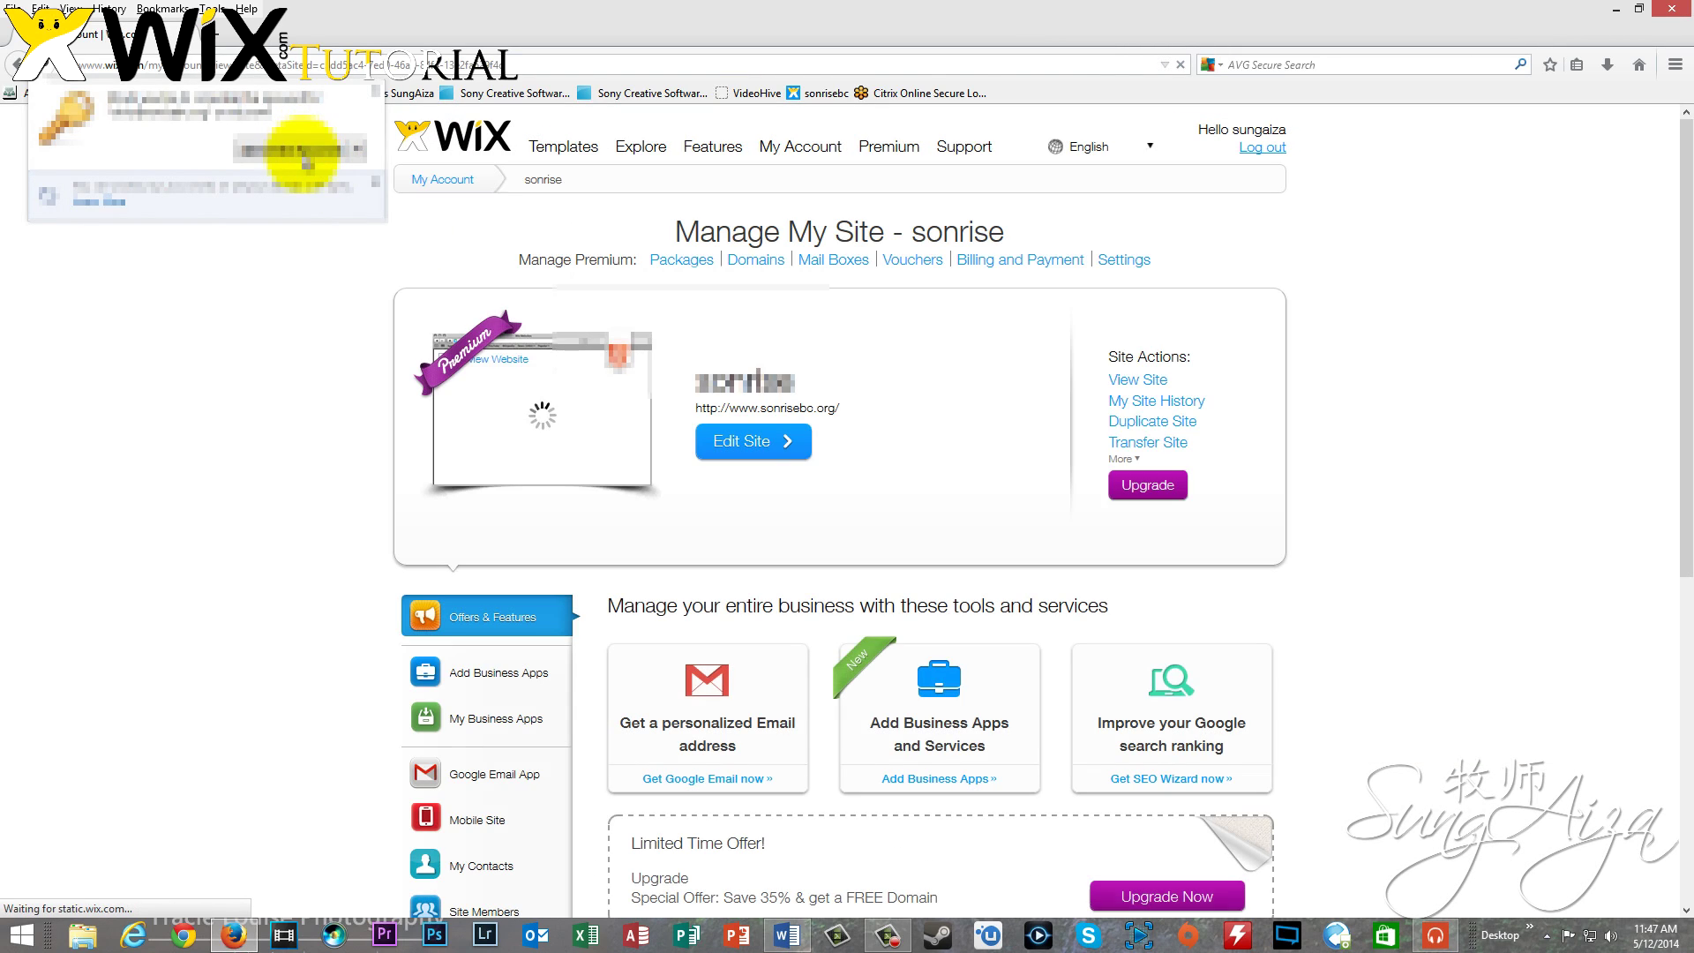
Dismiss the password-save prompt and open the sonrise site in the Editor
left_click(300, 157)
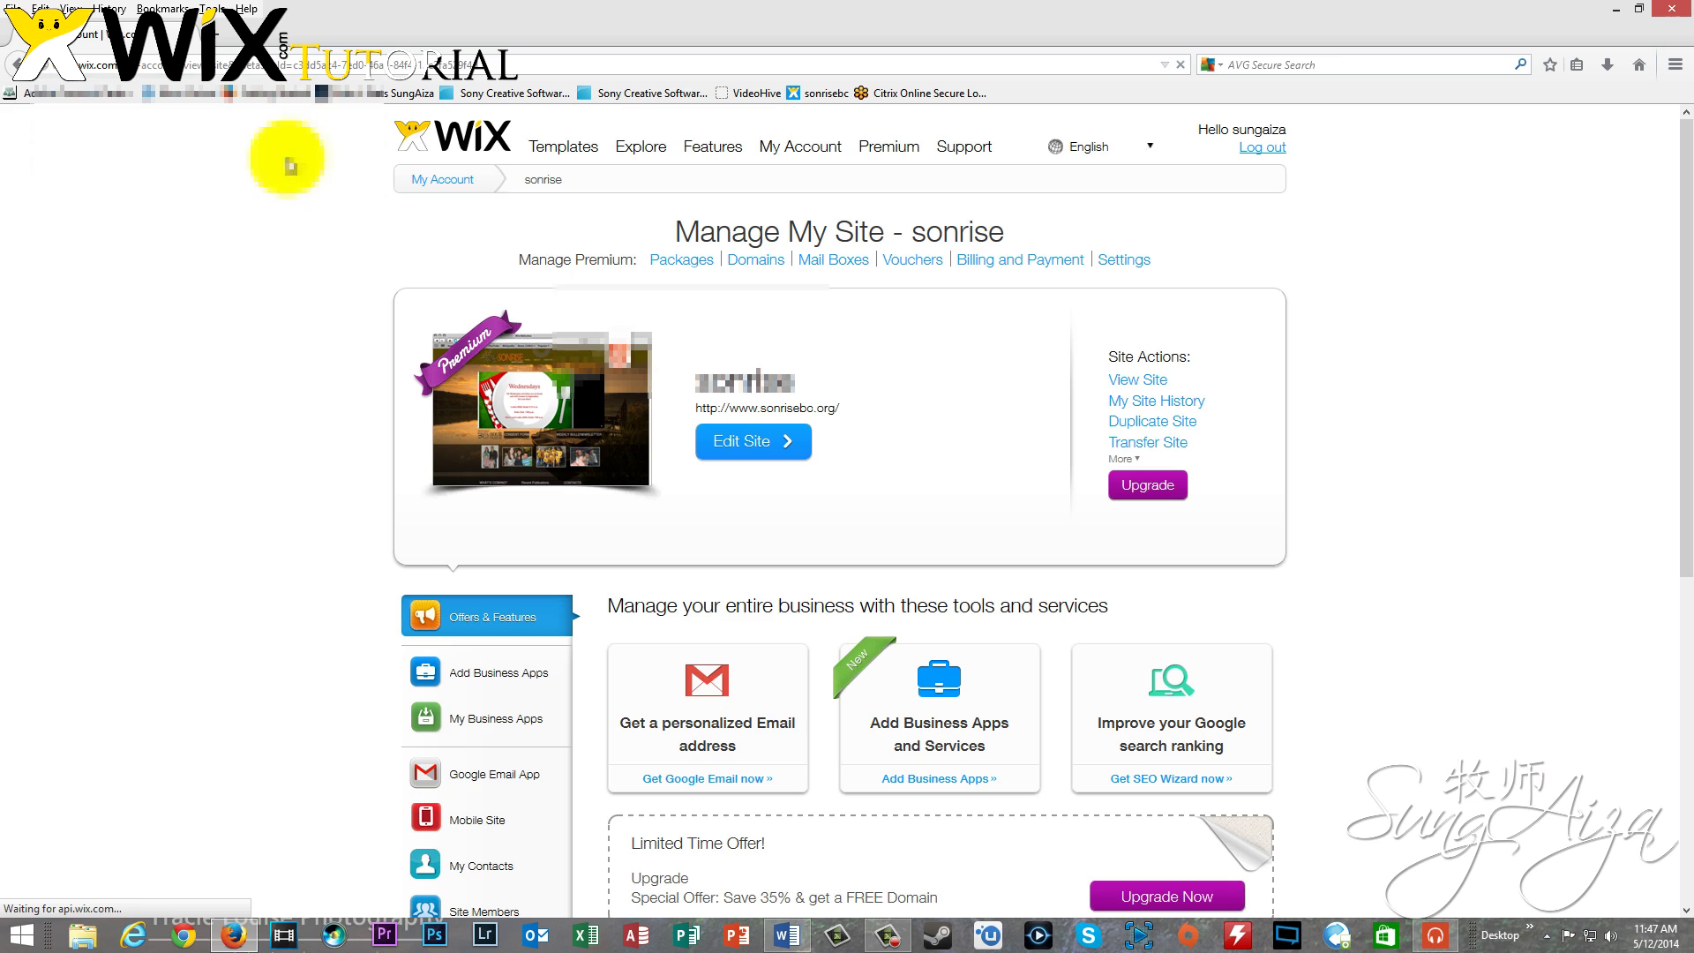
left_click(754, 448)
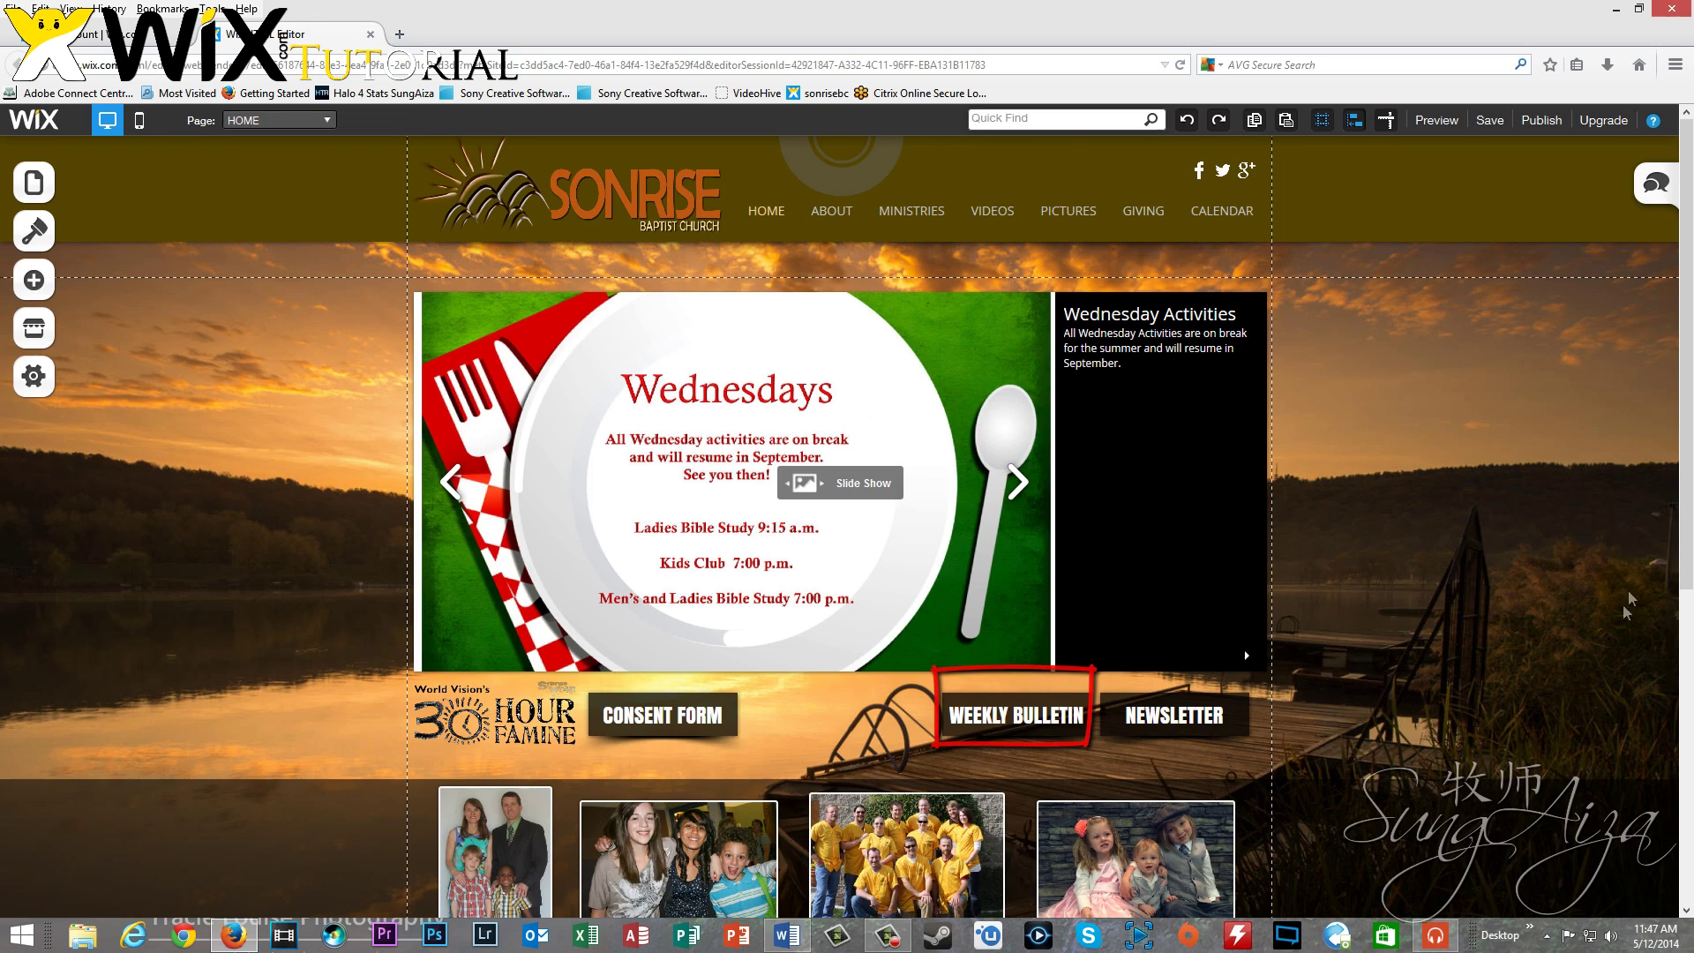
left_click(1687, 735)
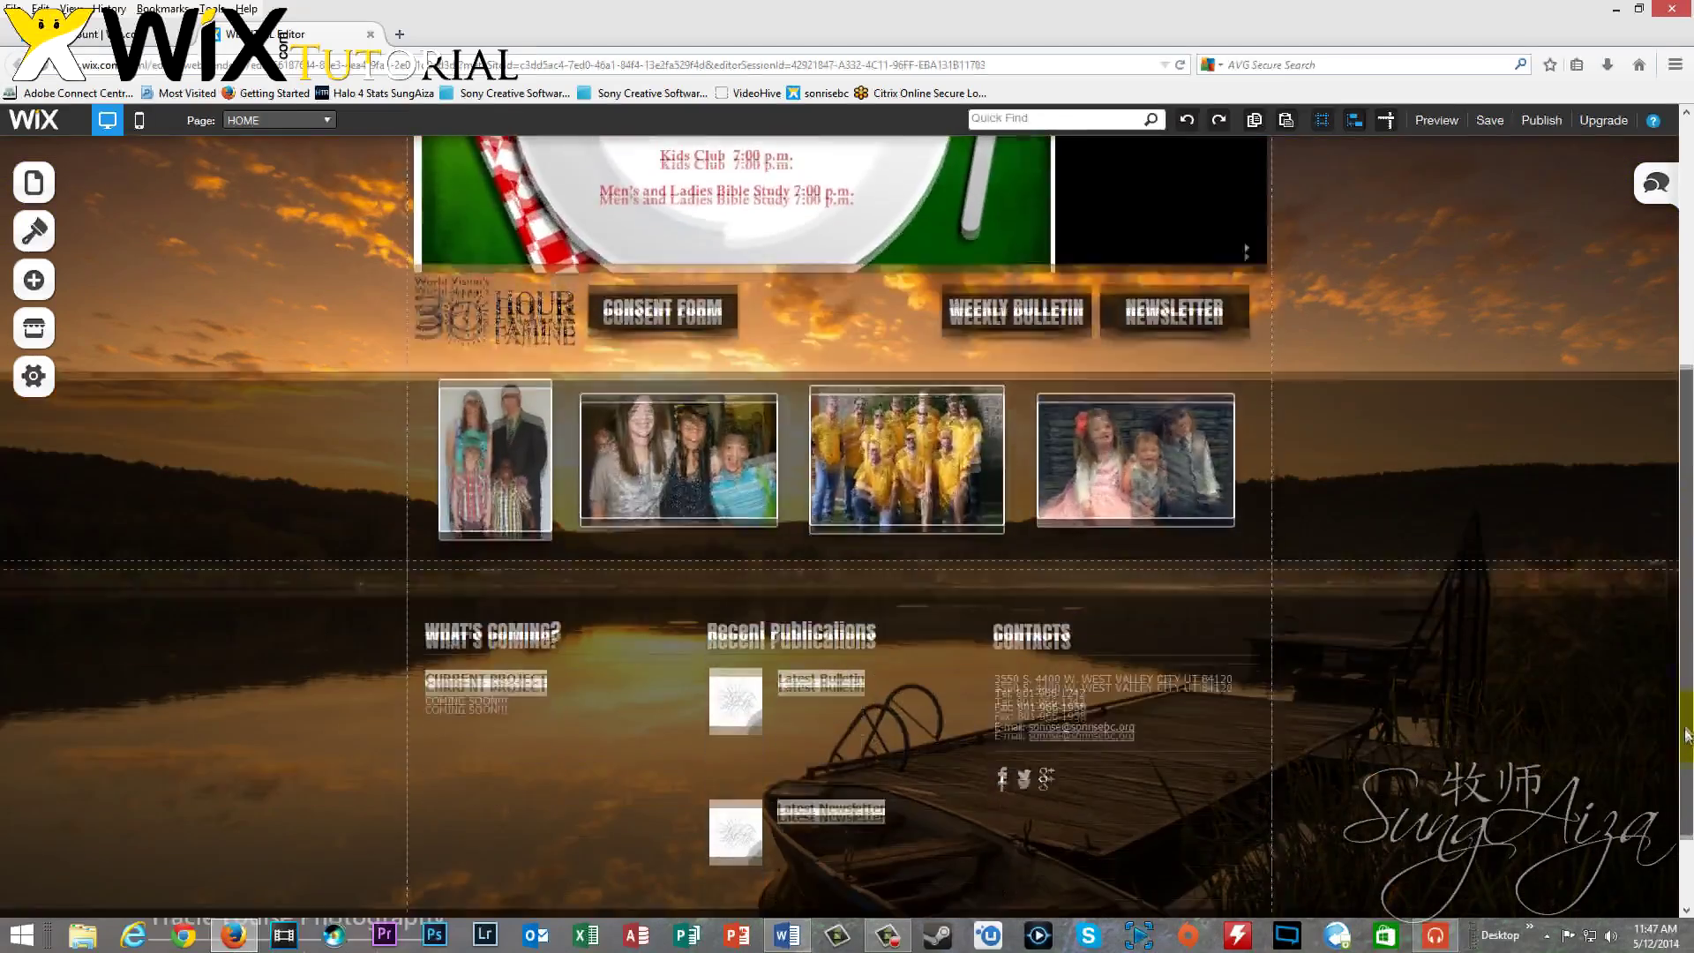
left_click_drag(1687, 735, 1677, 767)
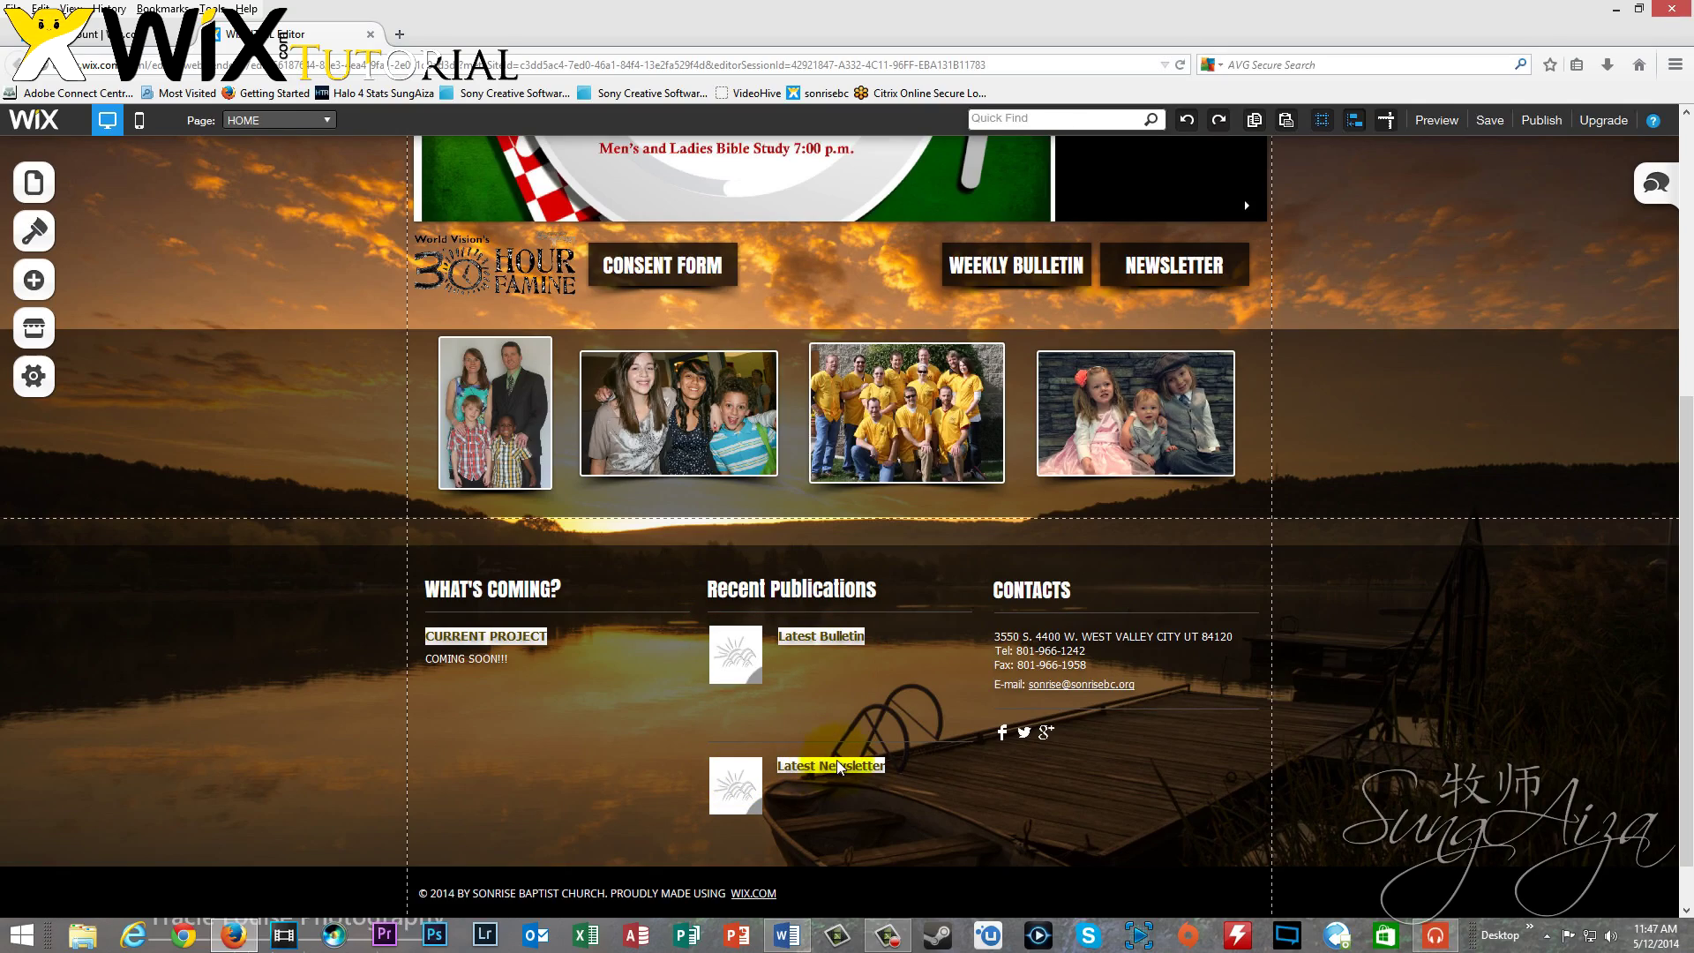
left_click_drag(1686, 548, 1687, 294)
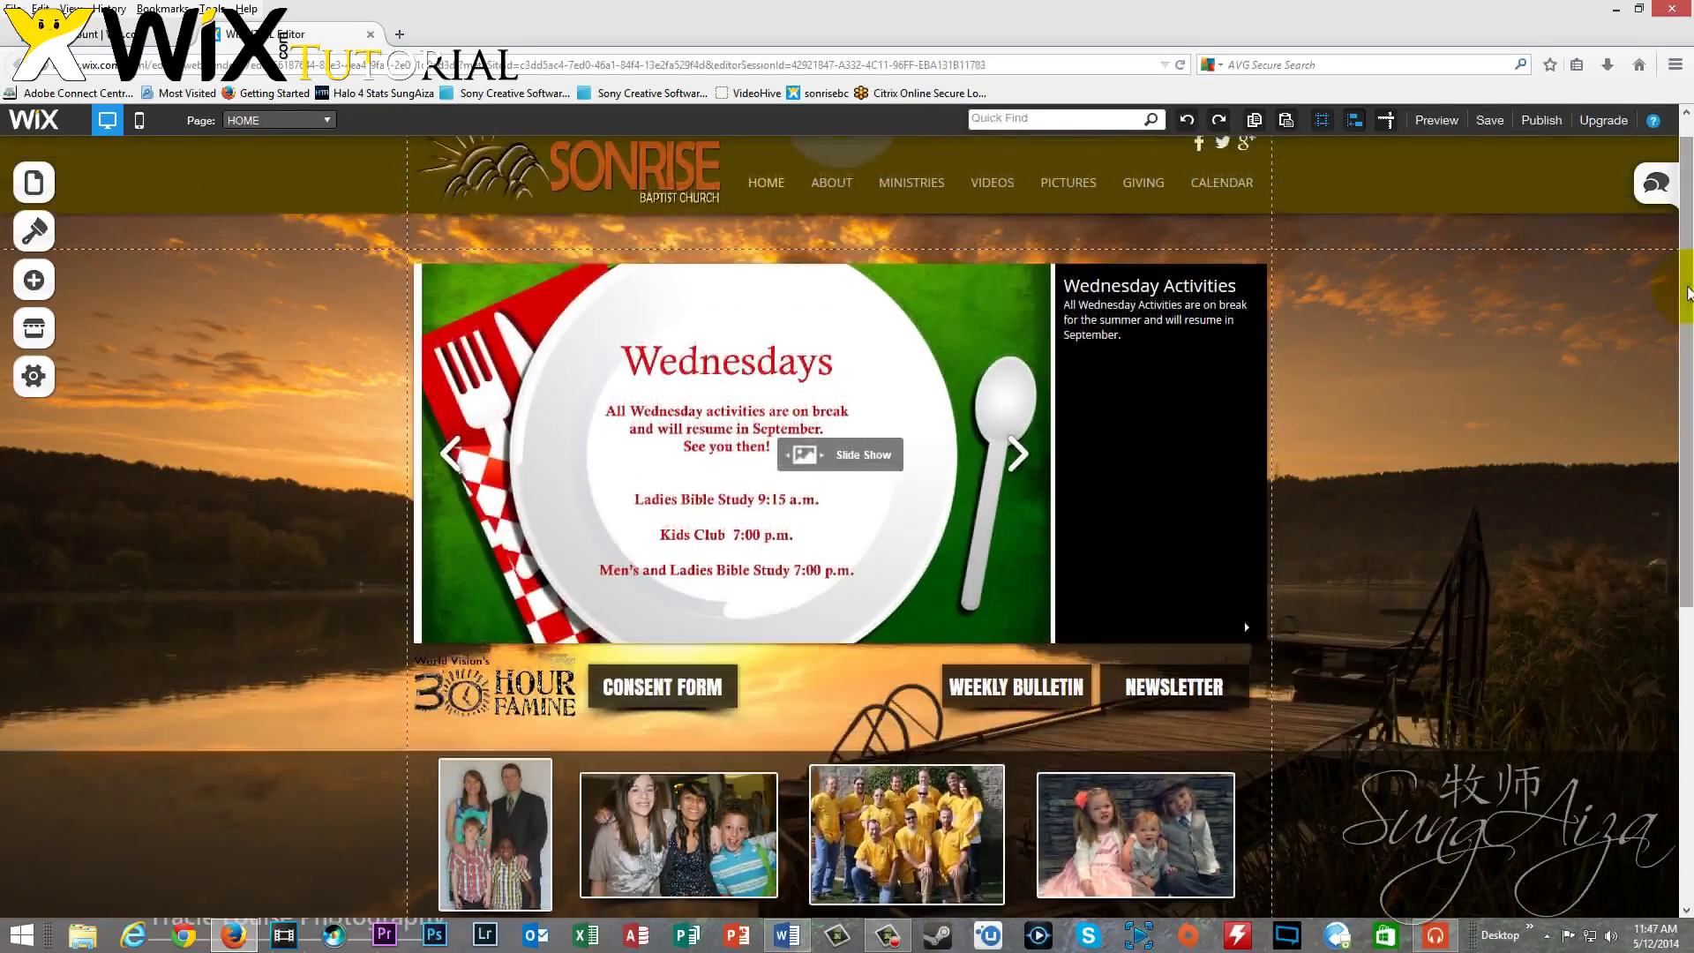
Open the document picker for the WEEKLY BULLETIN button's link
left_click(1009, 692)
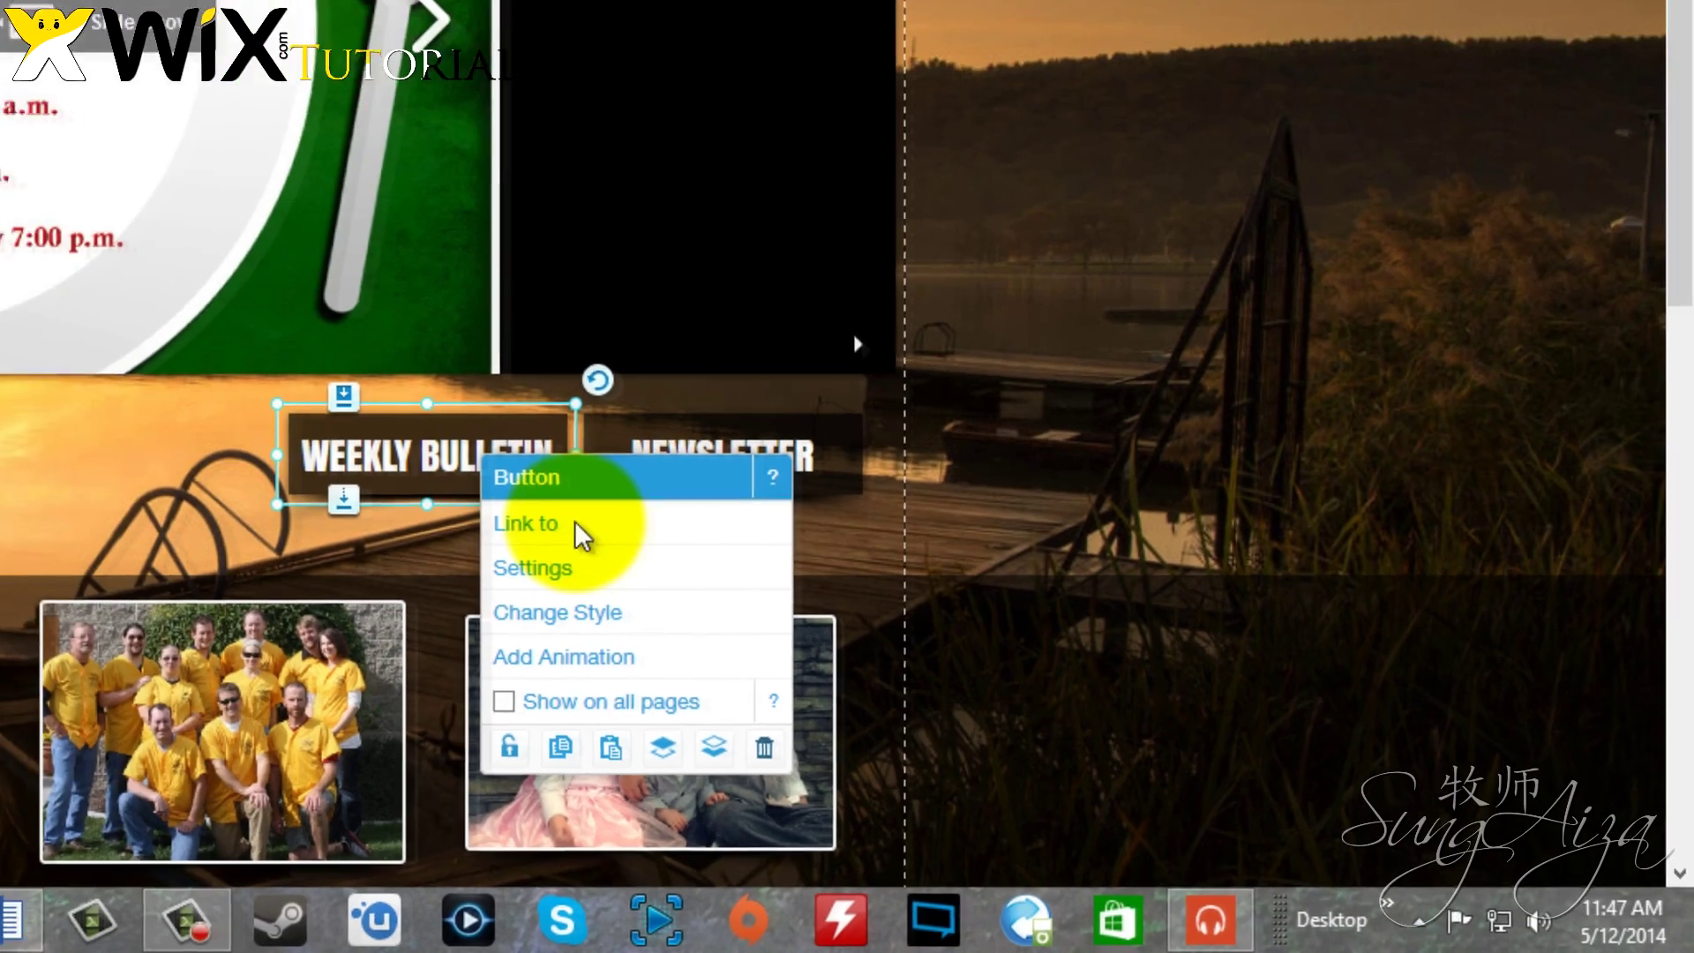
left_click(473, 490)
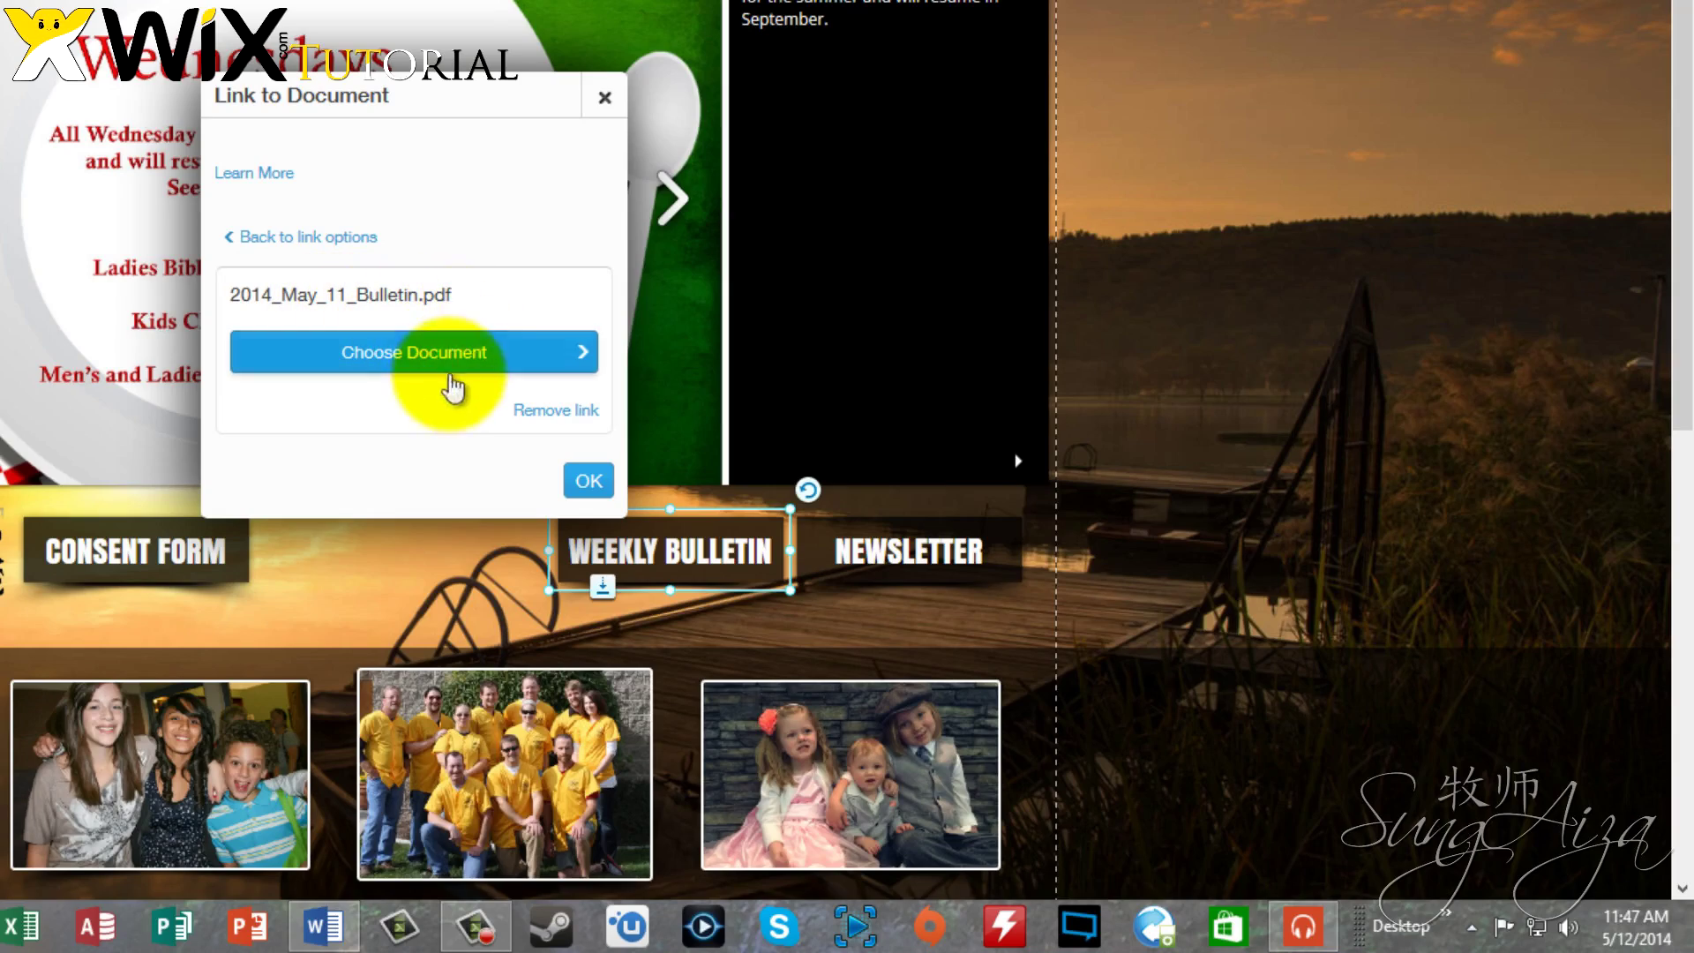
left_click(433, 357)
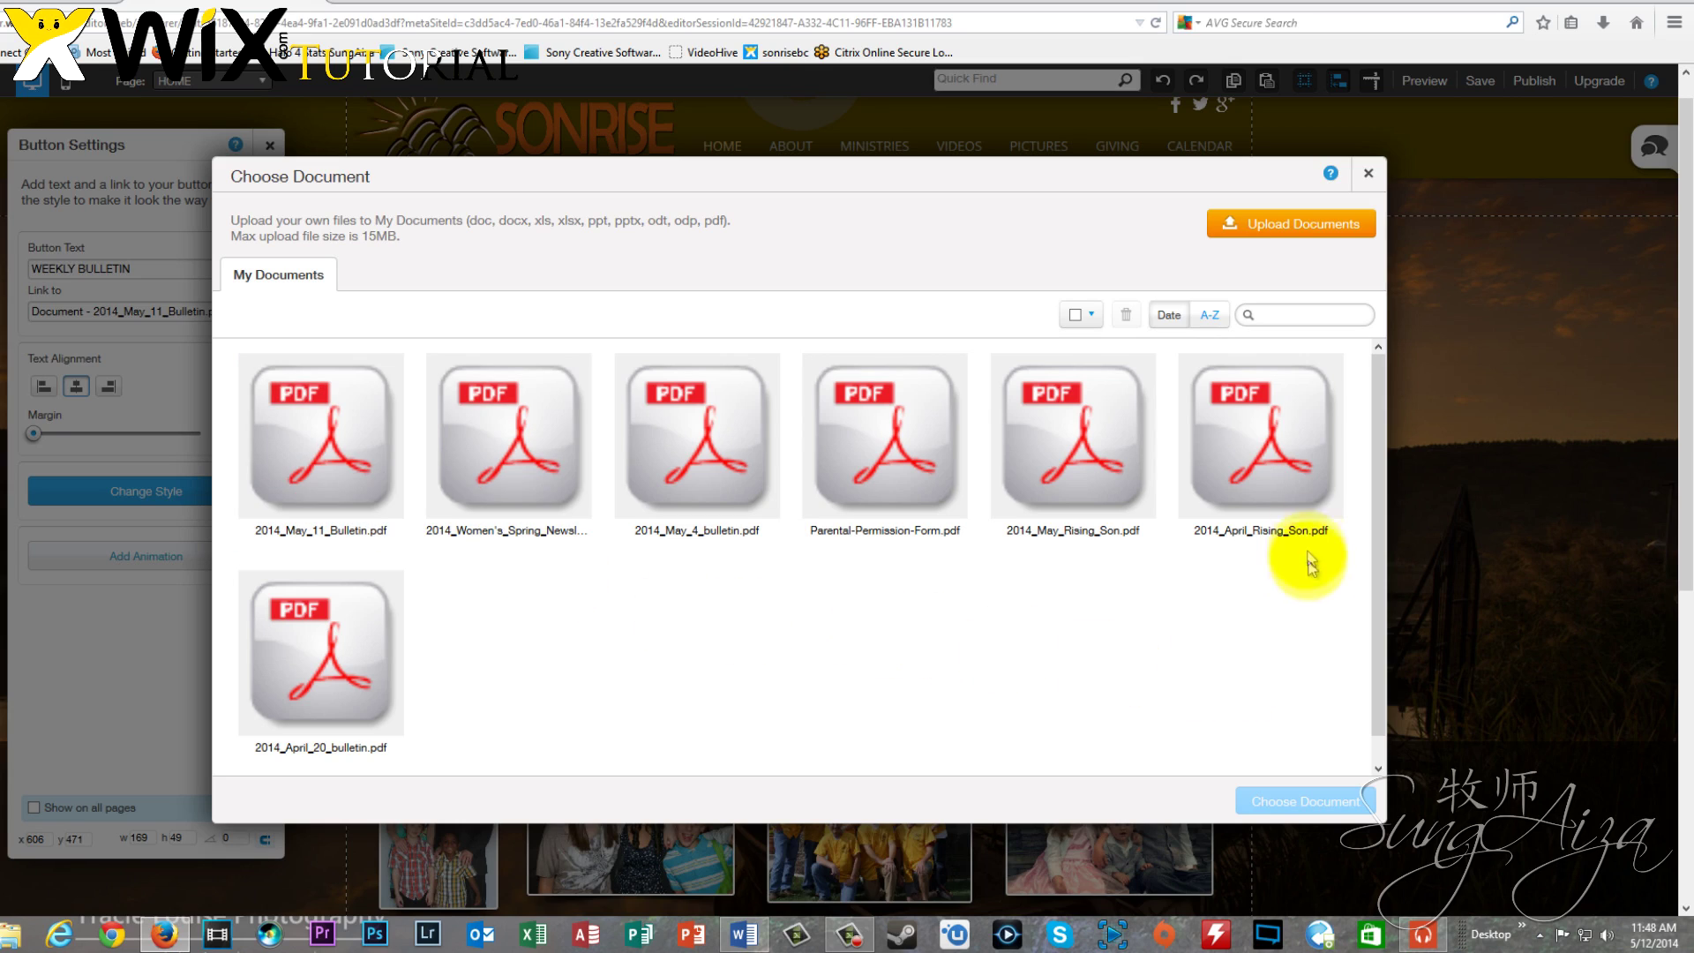
Upload Dave Ramsey.pdf from the Desktop into the document library
left_click(1292, 225)
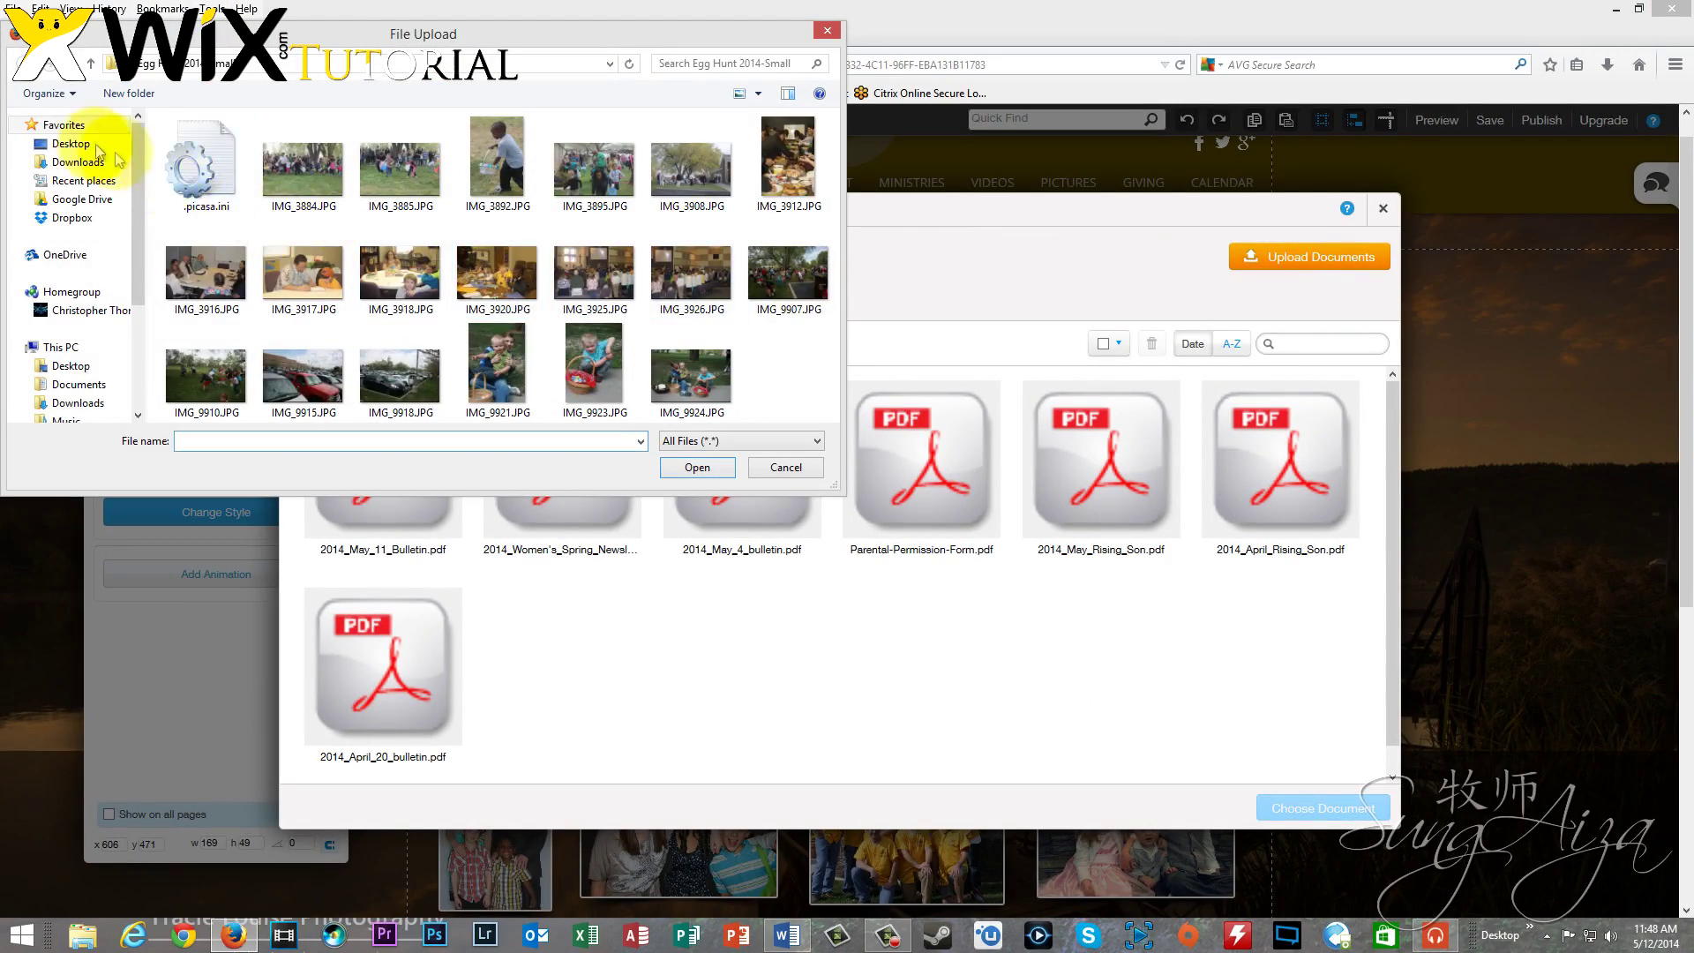
left_click(70, 144)
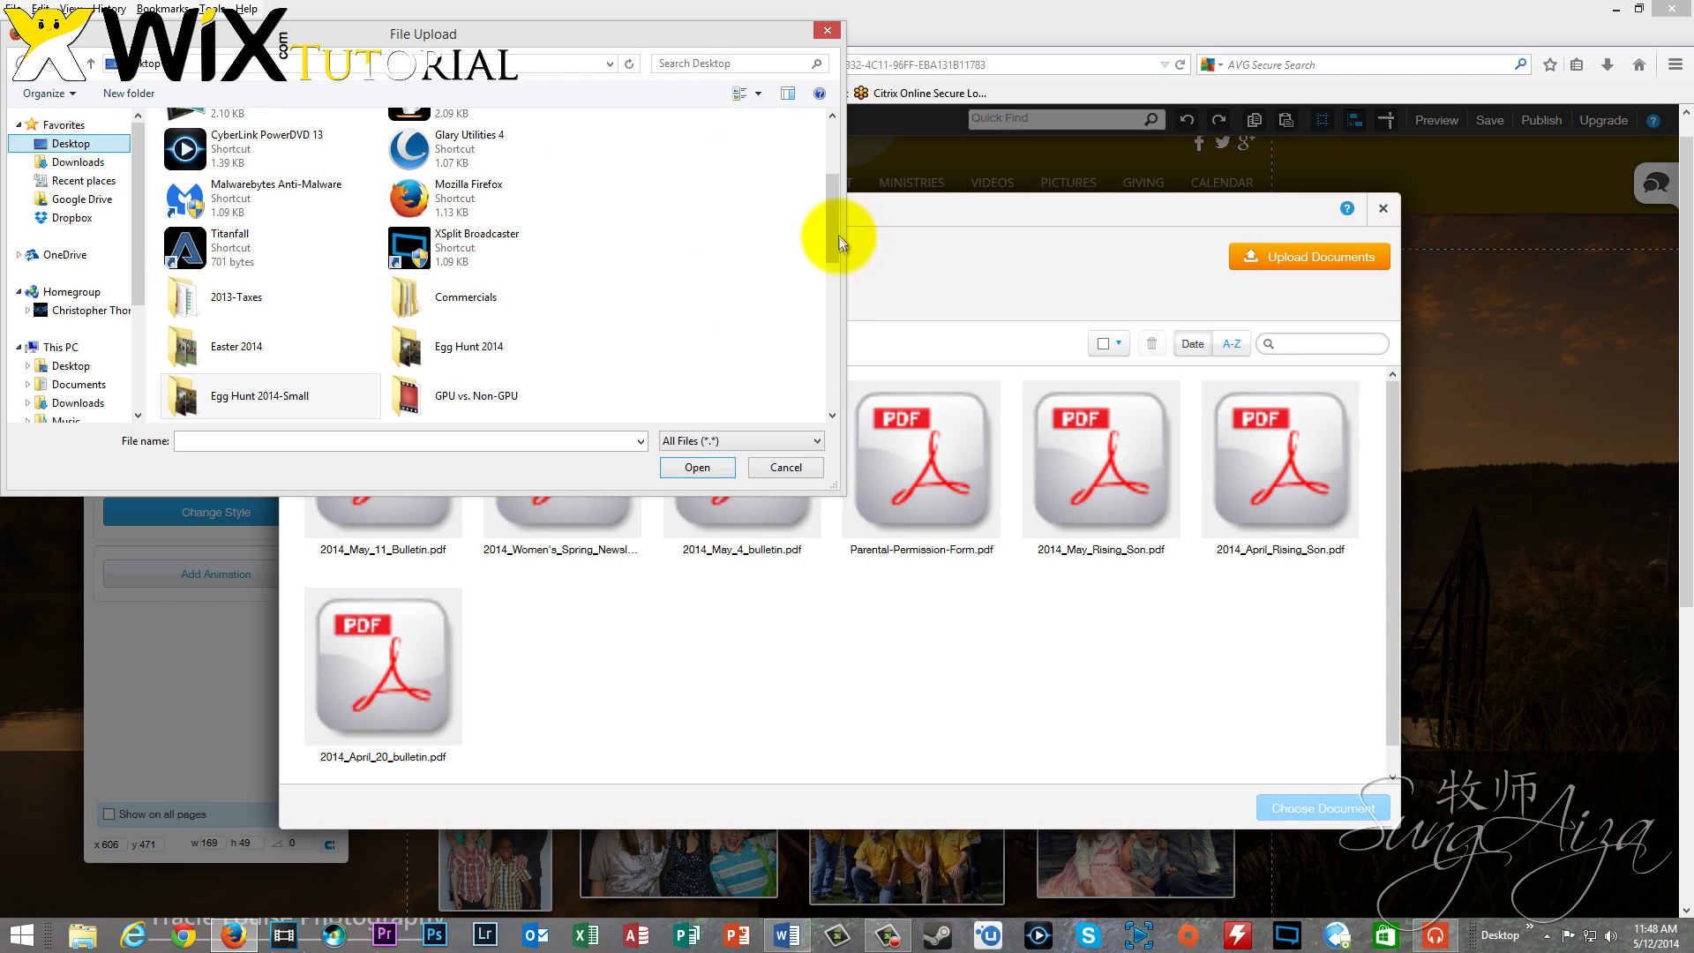
left_click_drag(835, 208, 854, 316)
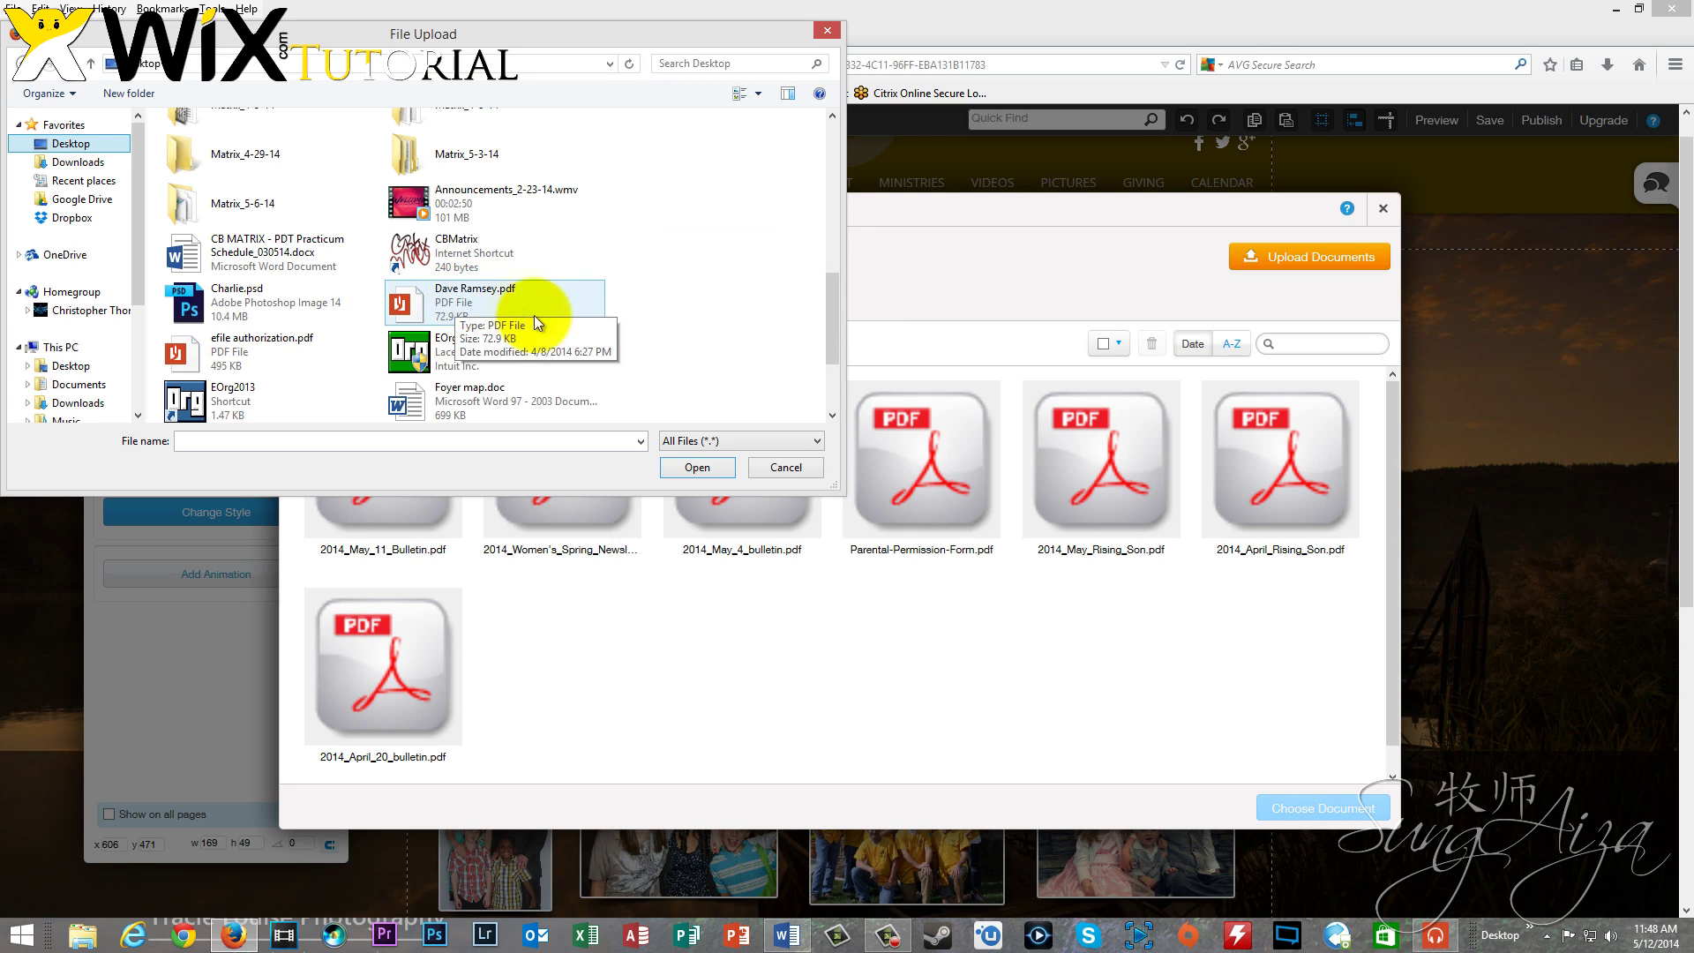
left_click_drag(829, 341, 829, 377)
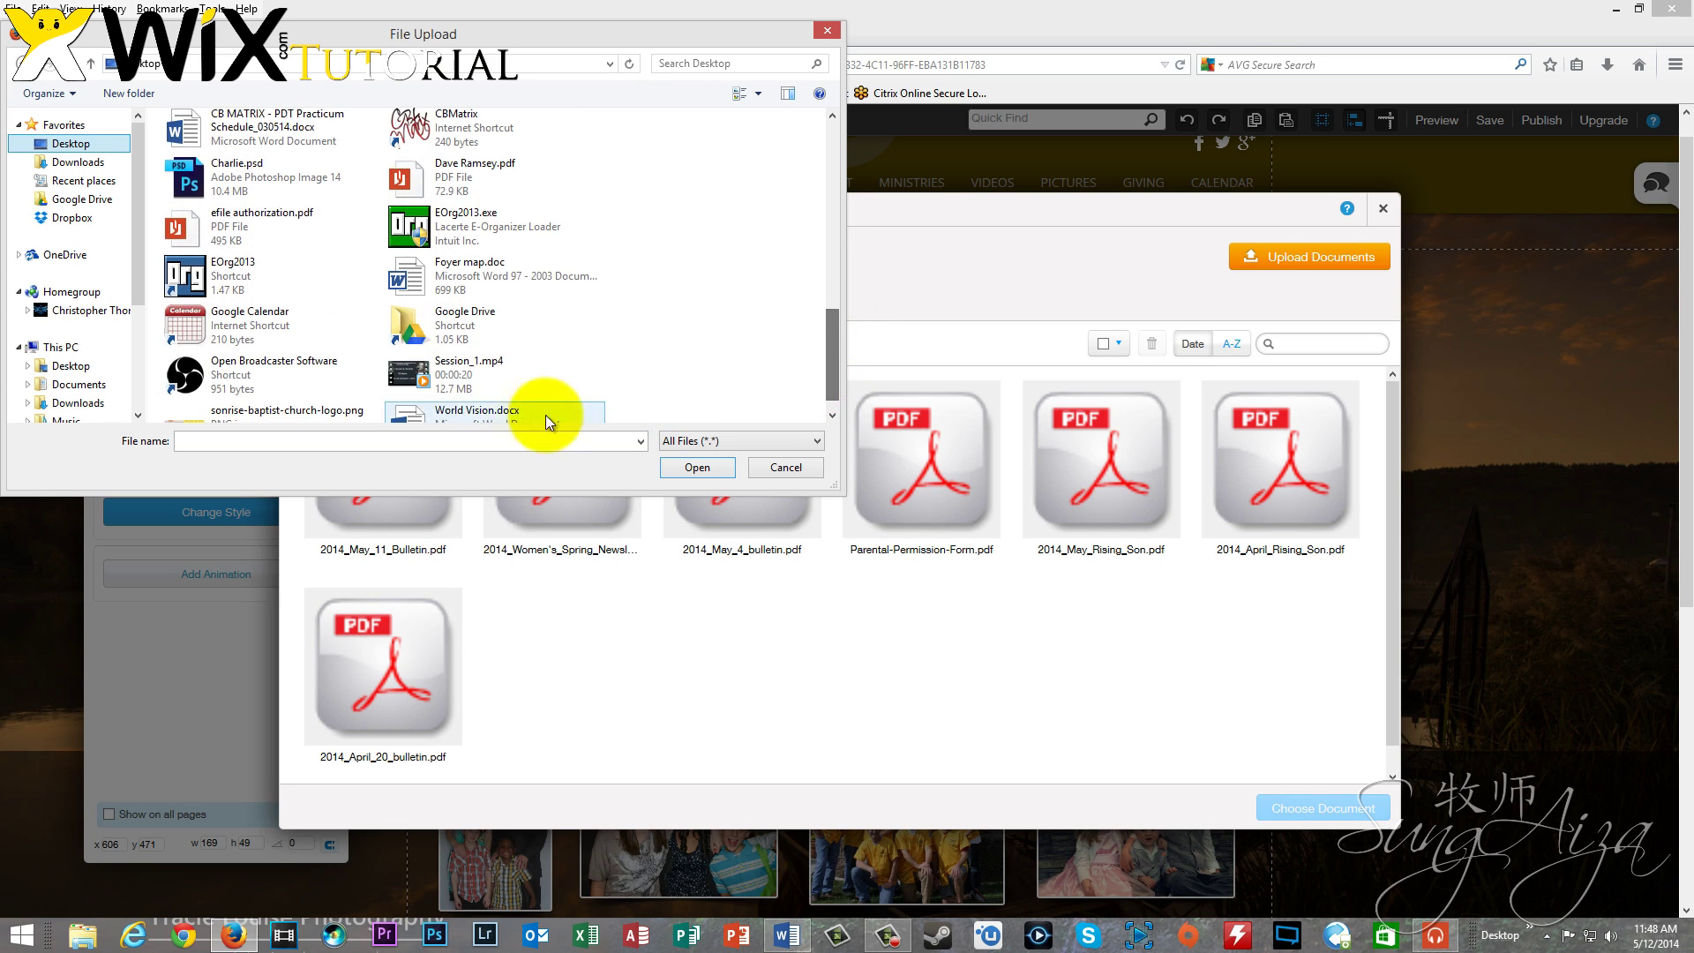
left_click(463, 172)
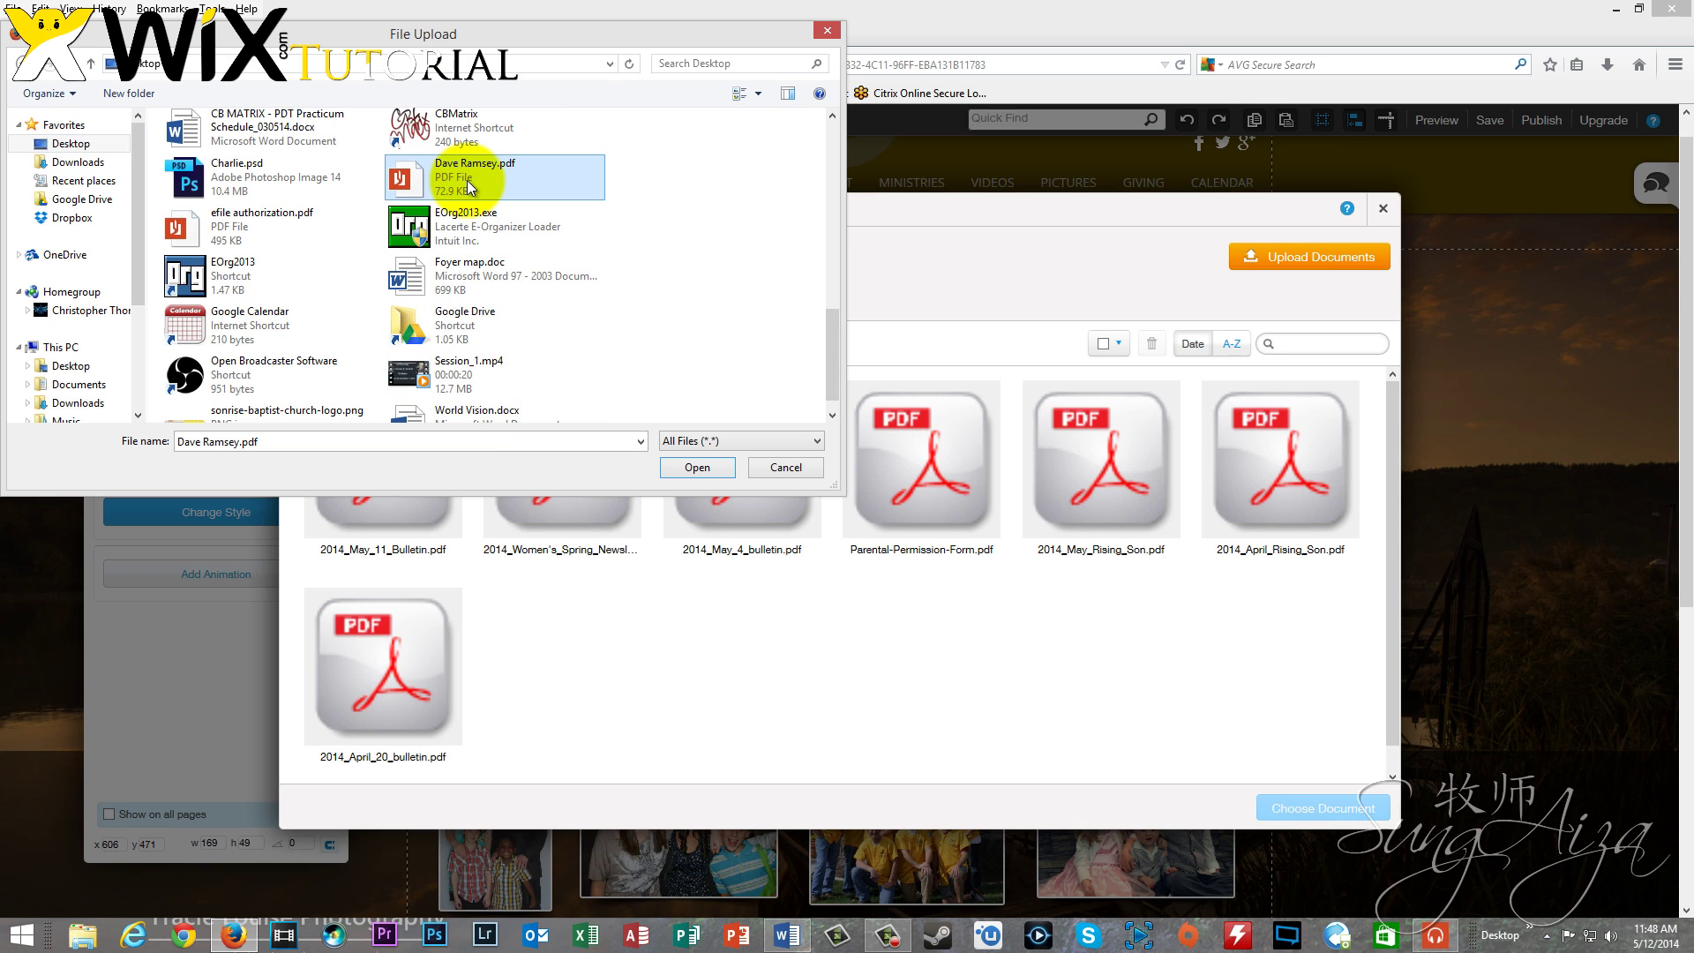
left_click(703, 468)
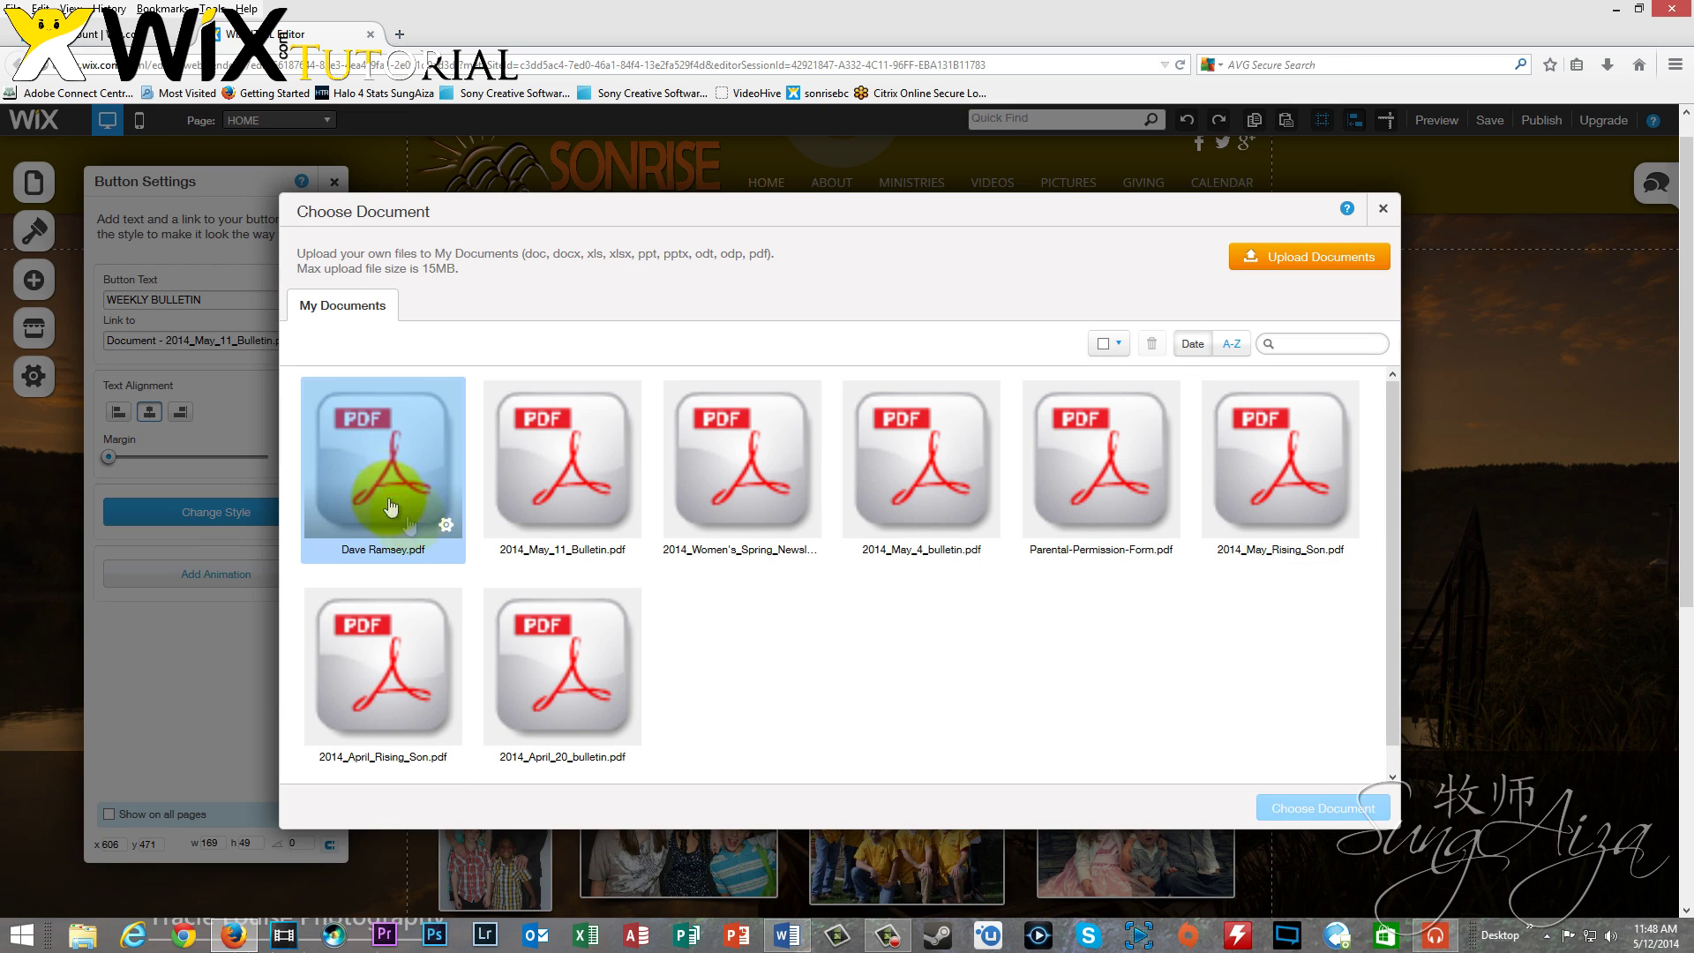
Delete the newly uploaded Dave Ramsey.pdf from the document library
left_click(446, 527)
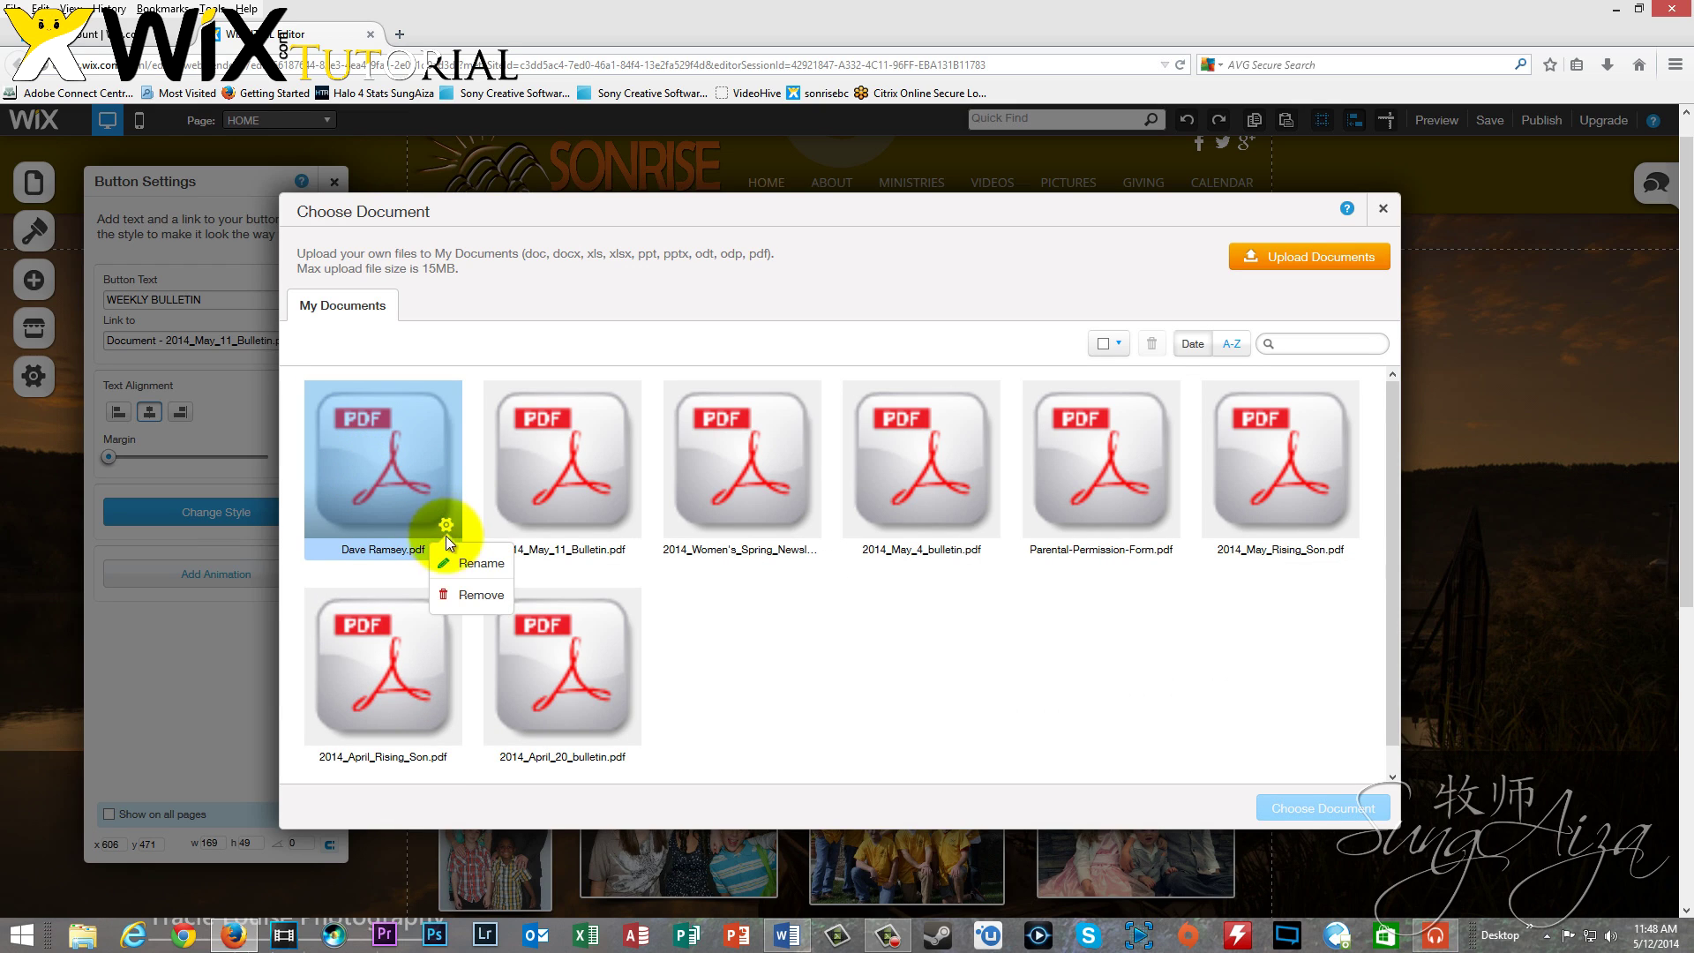
left_click(480, 593)
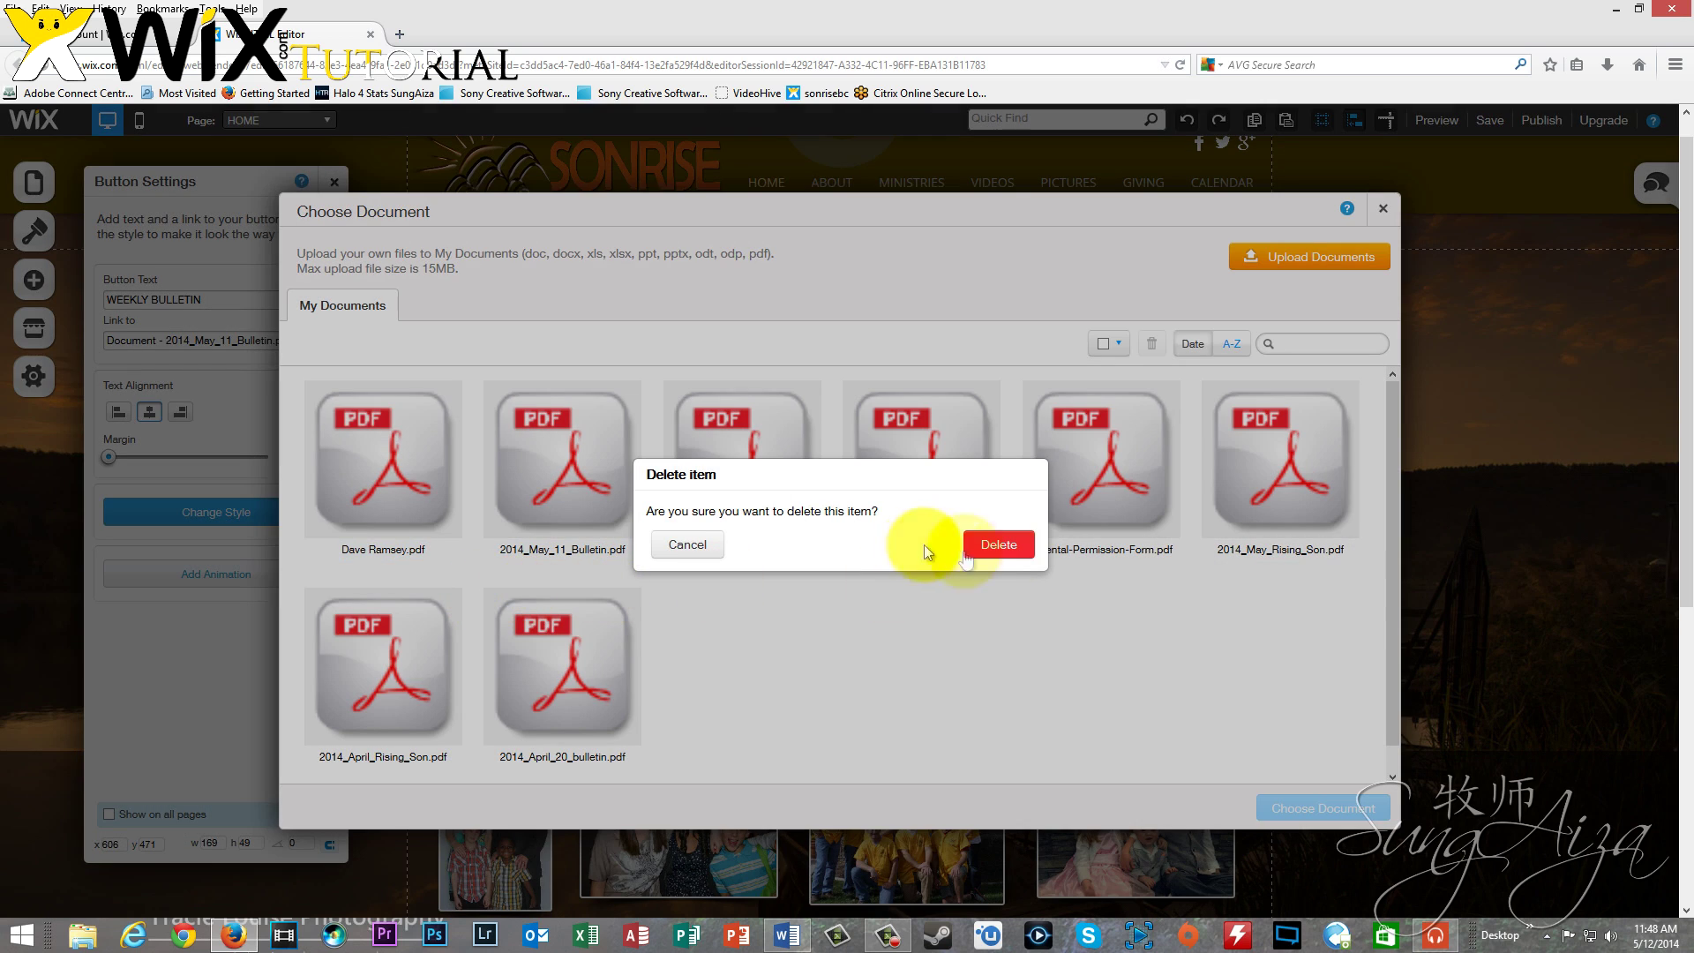
left_click(990, 542)
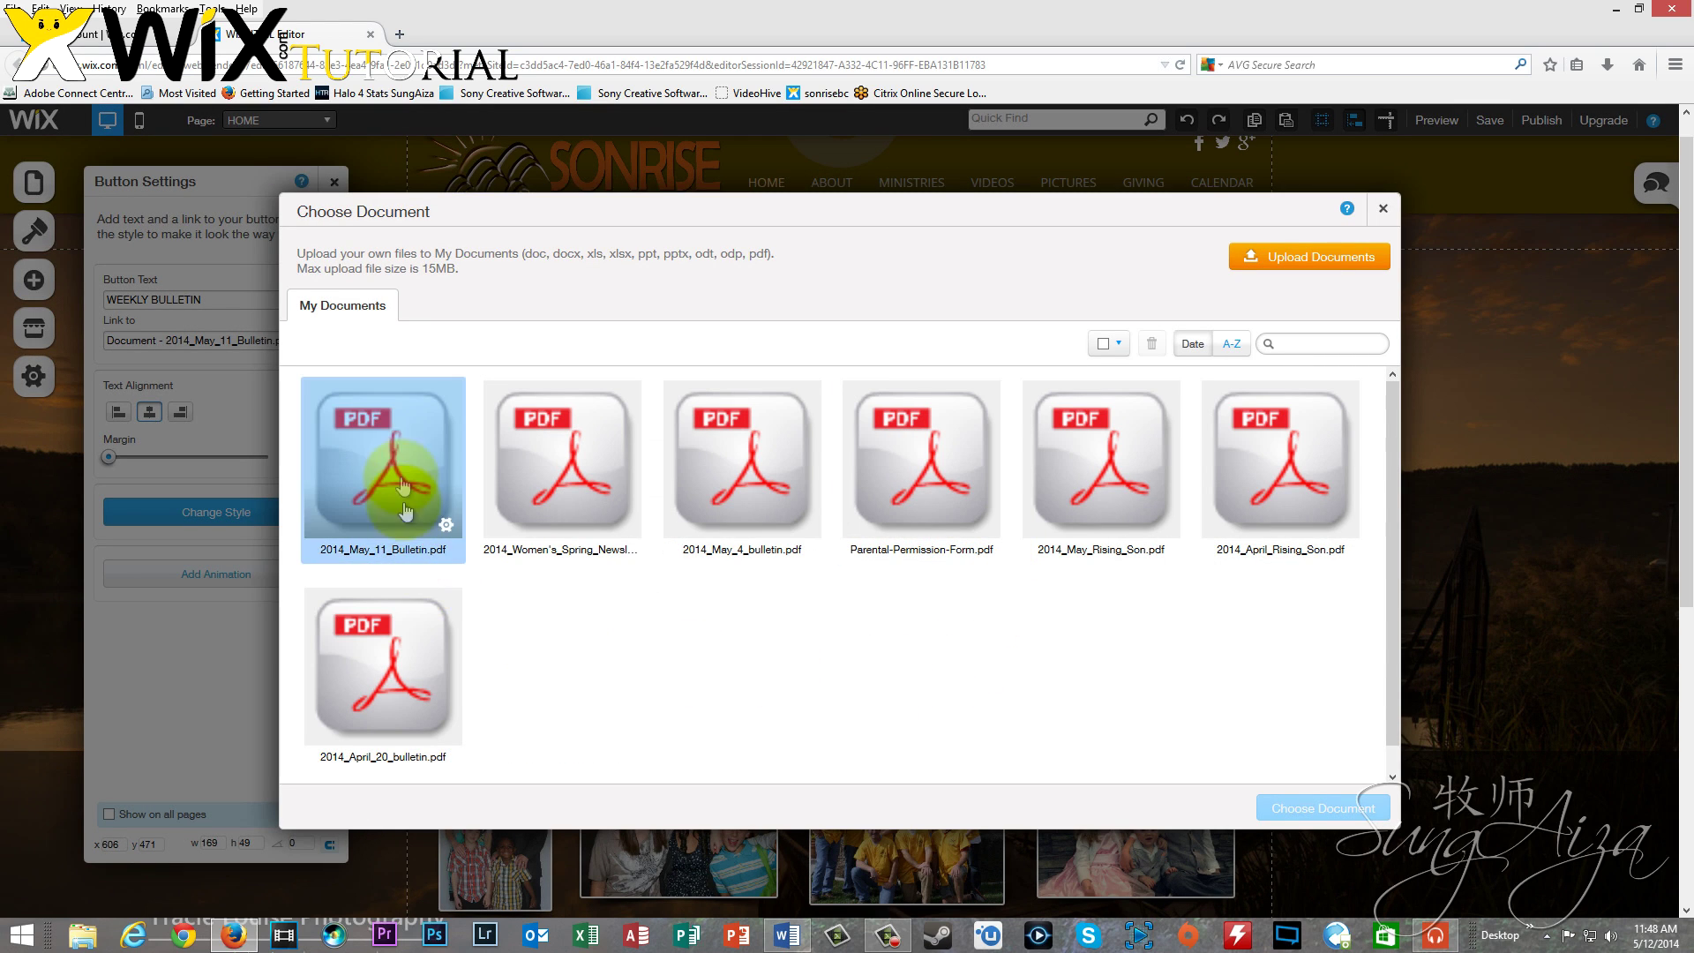
Link the WEEKLY BULLETIN button to 2014_May_11_Bulletin.pdf, then scroll to the footer image
left_click(379, 454)
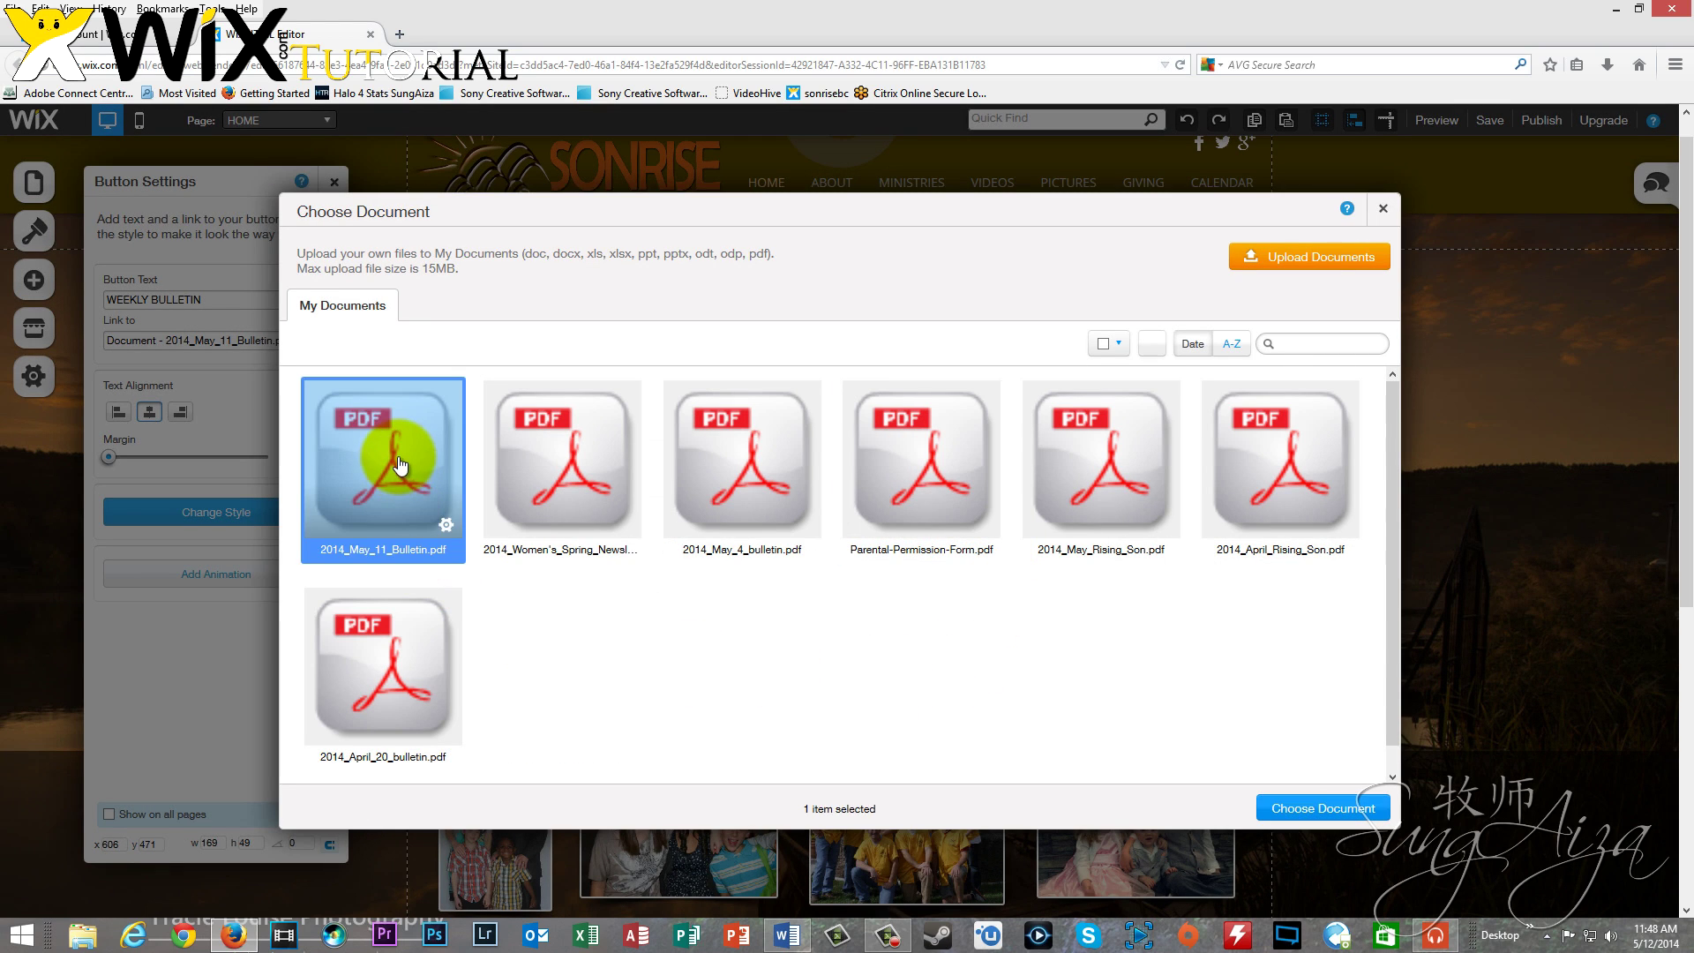
left_click(1322, 808)
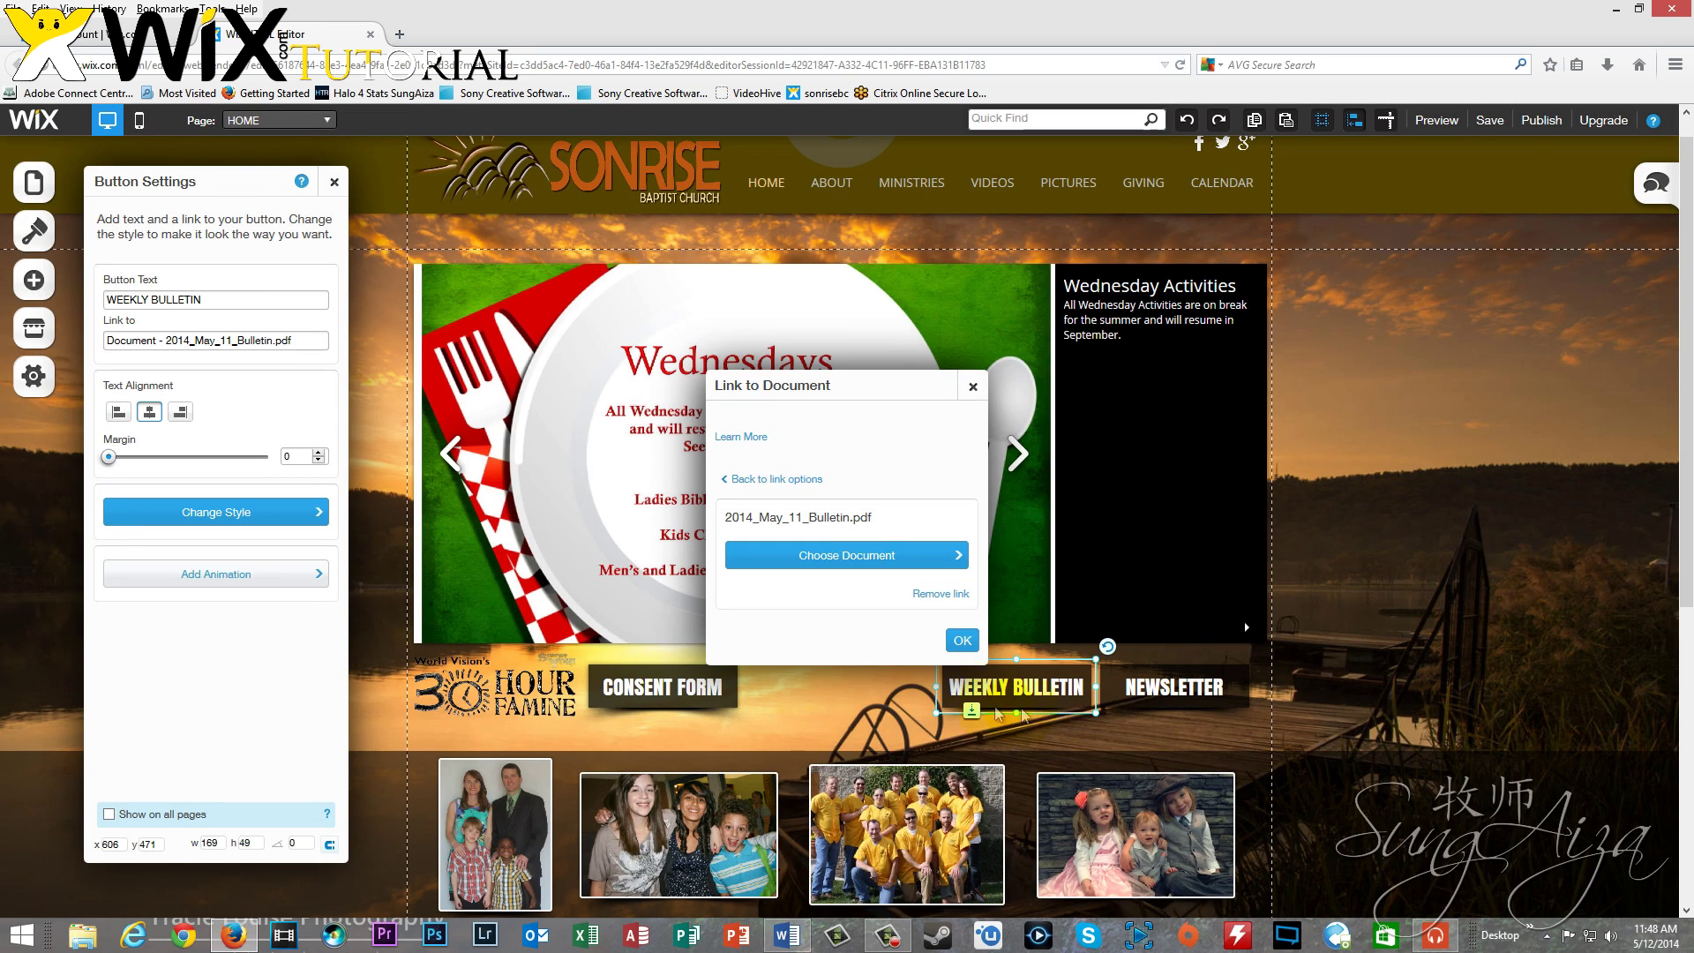
left_click(962, 642)
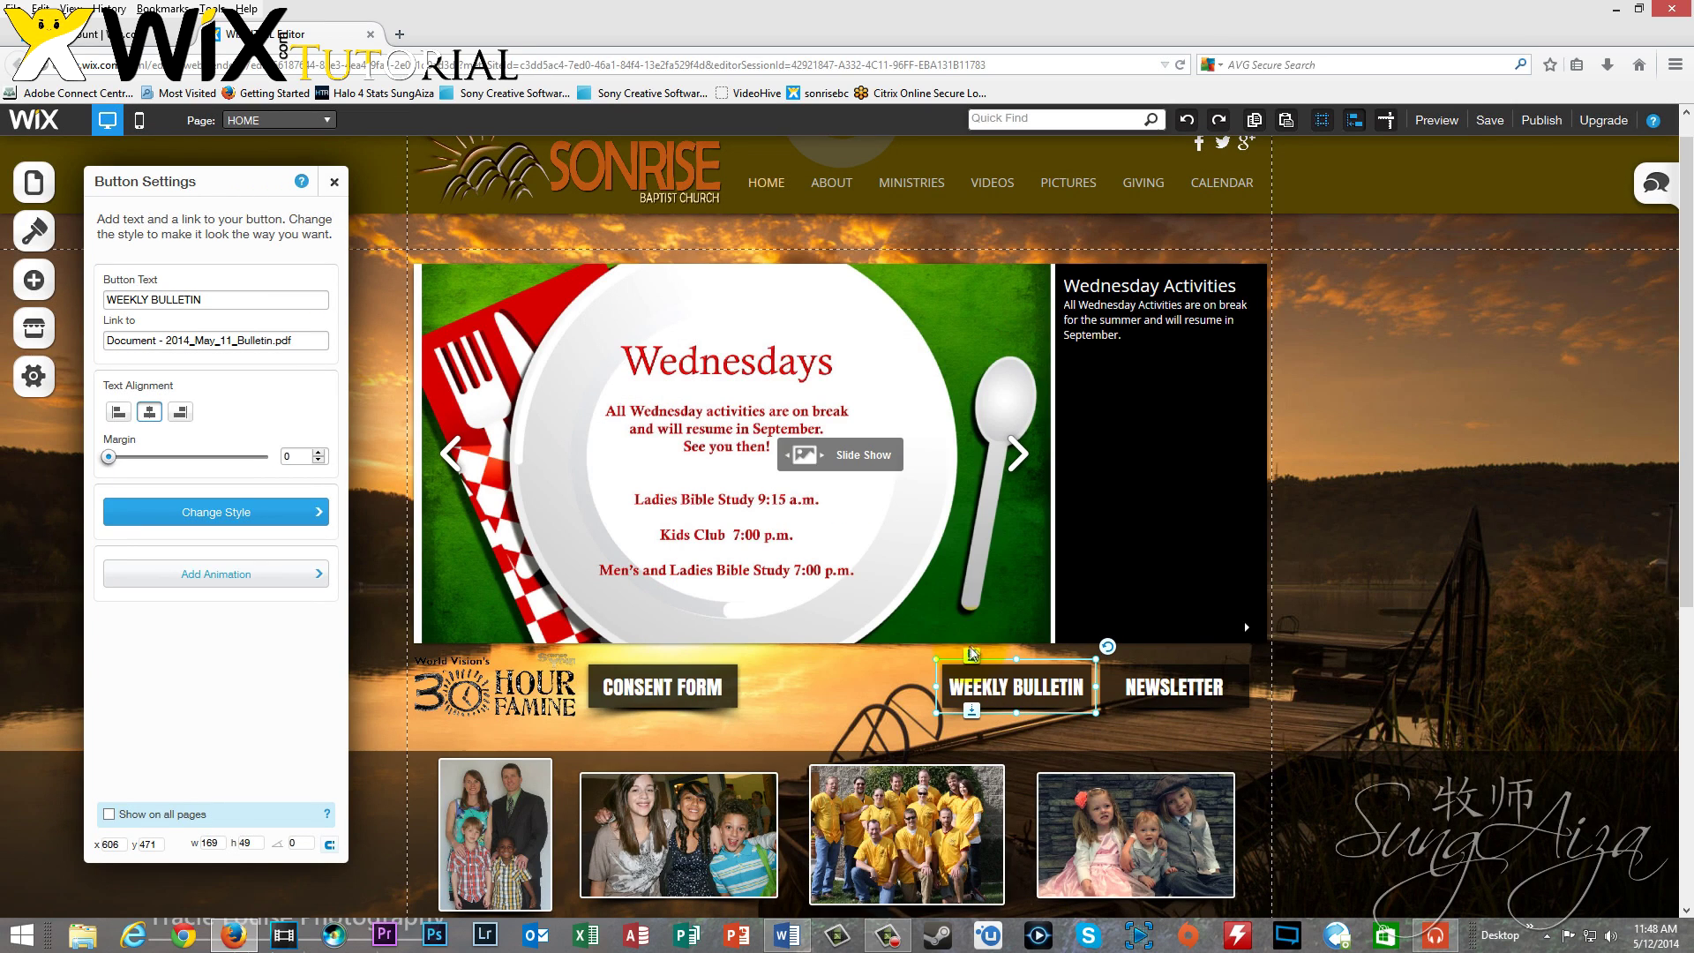
left_click_drag(1657, 469, 1655, 725)
right_click(735, 645)
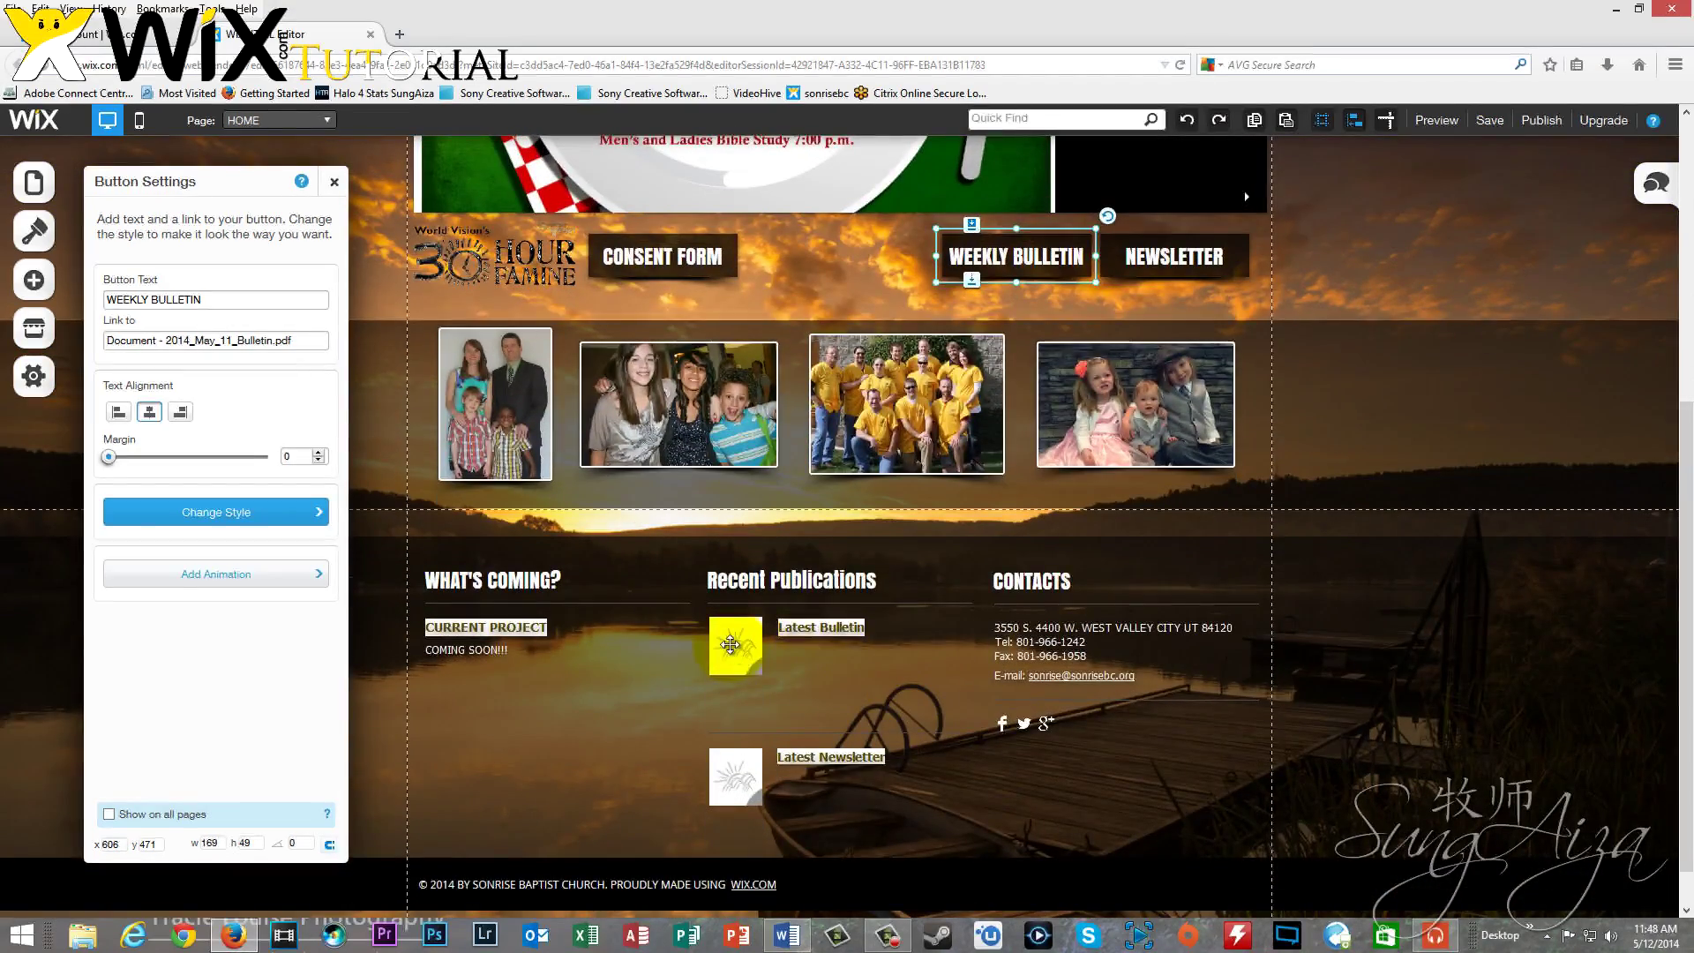
Use the thumbnail's Link to option to attach 2014_May_11_Bulletin.pdf to the footer image
left_click(738, 639)
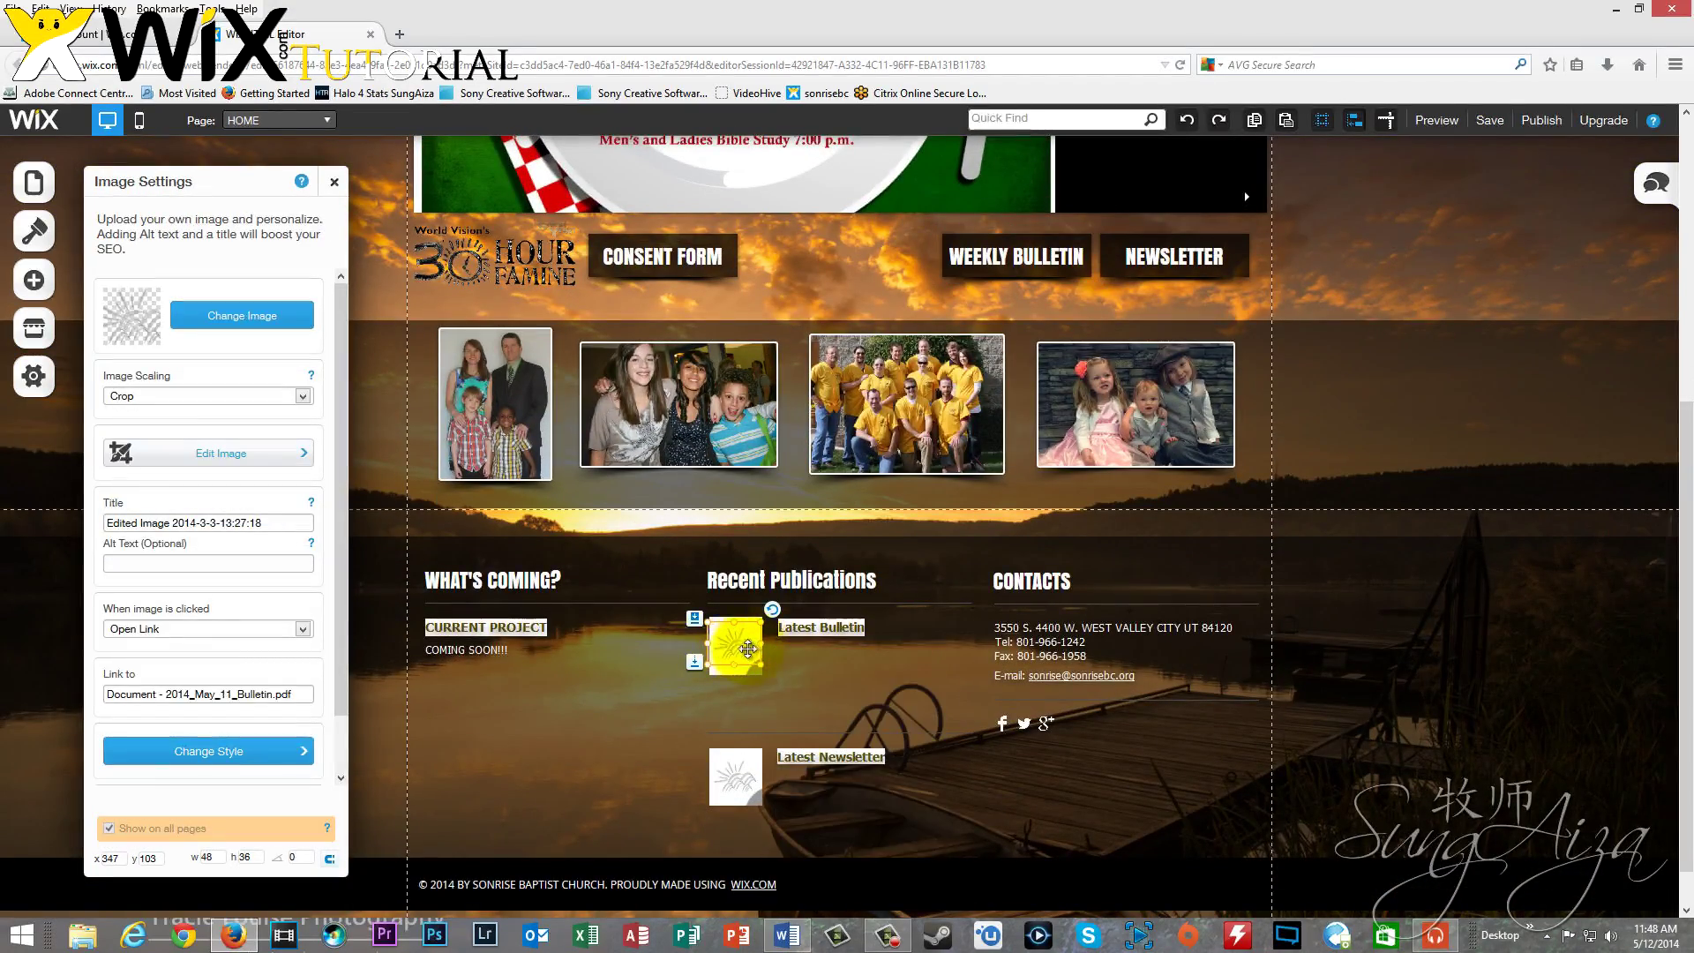
right_click(748, 648)
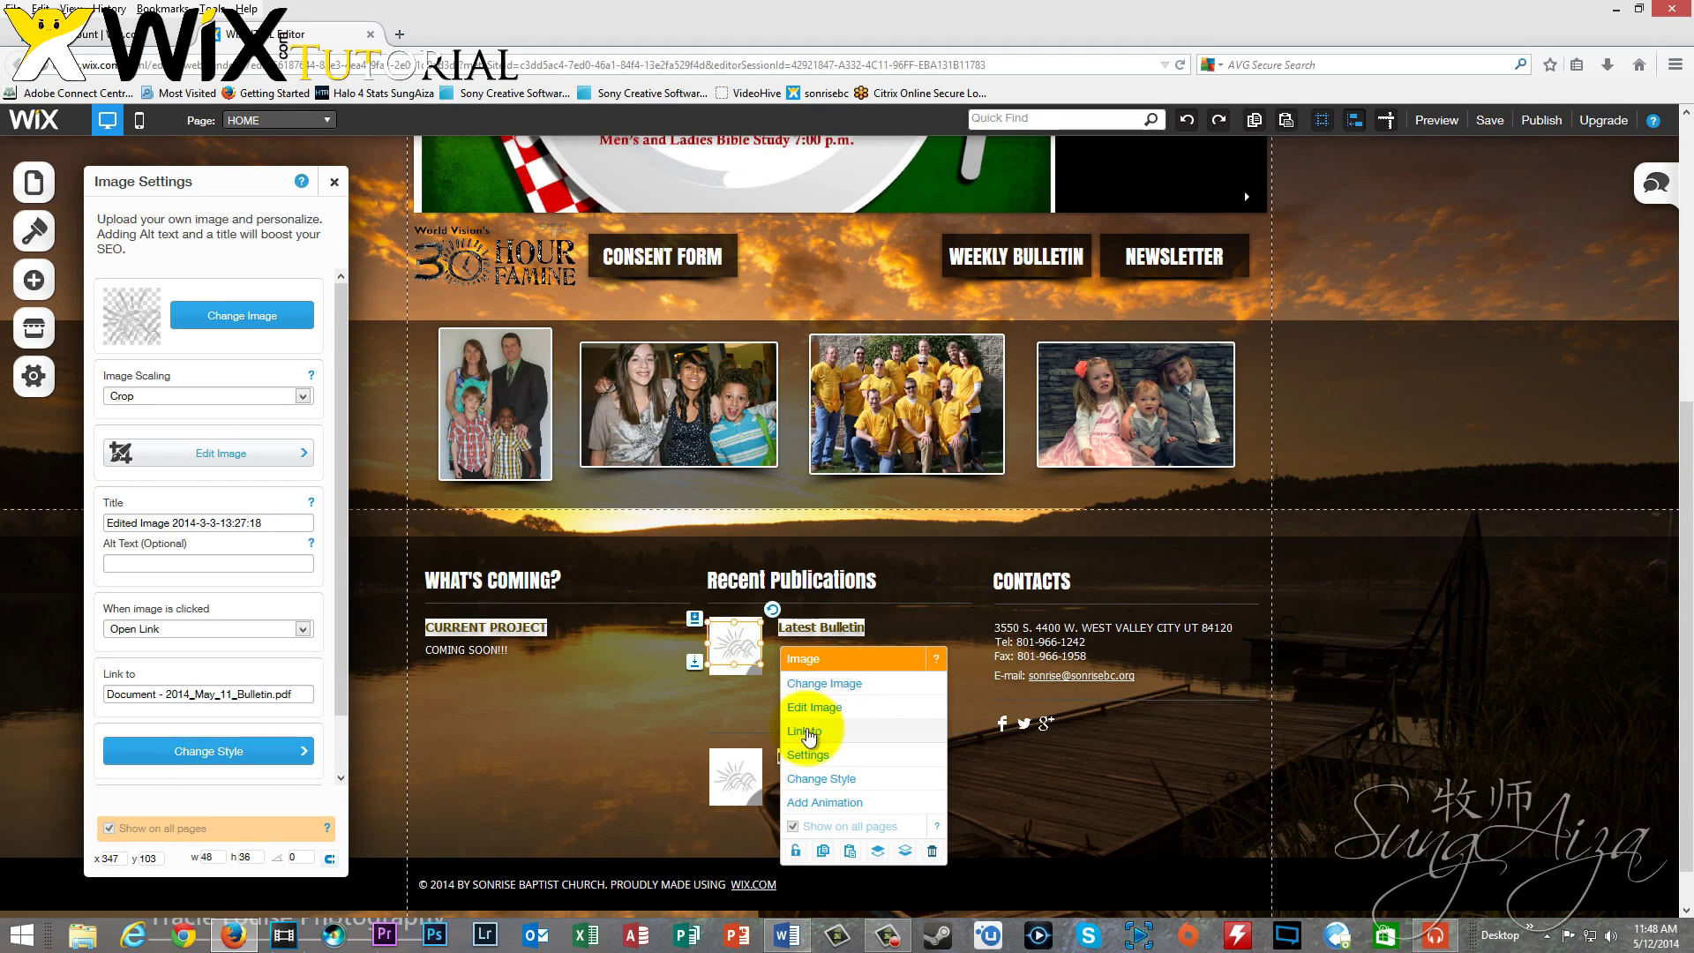
left_click(805, 732)
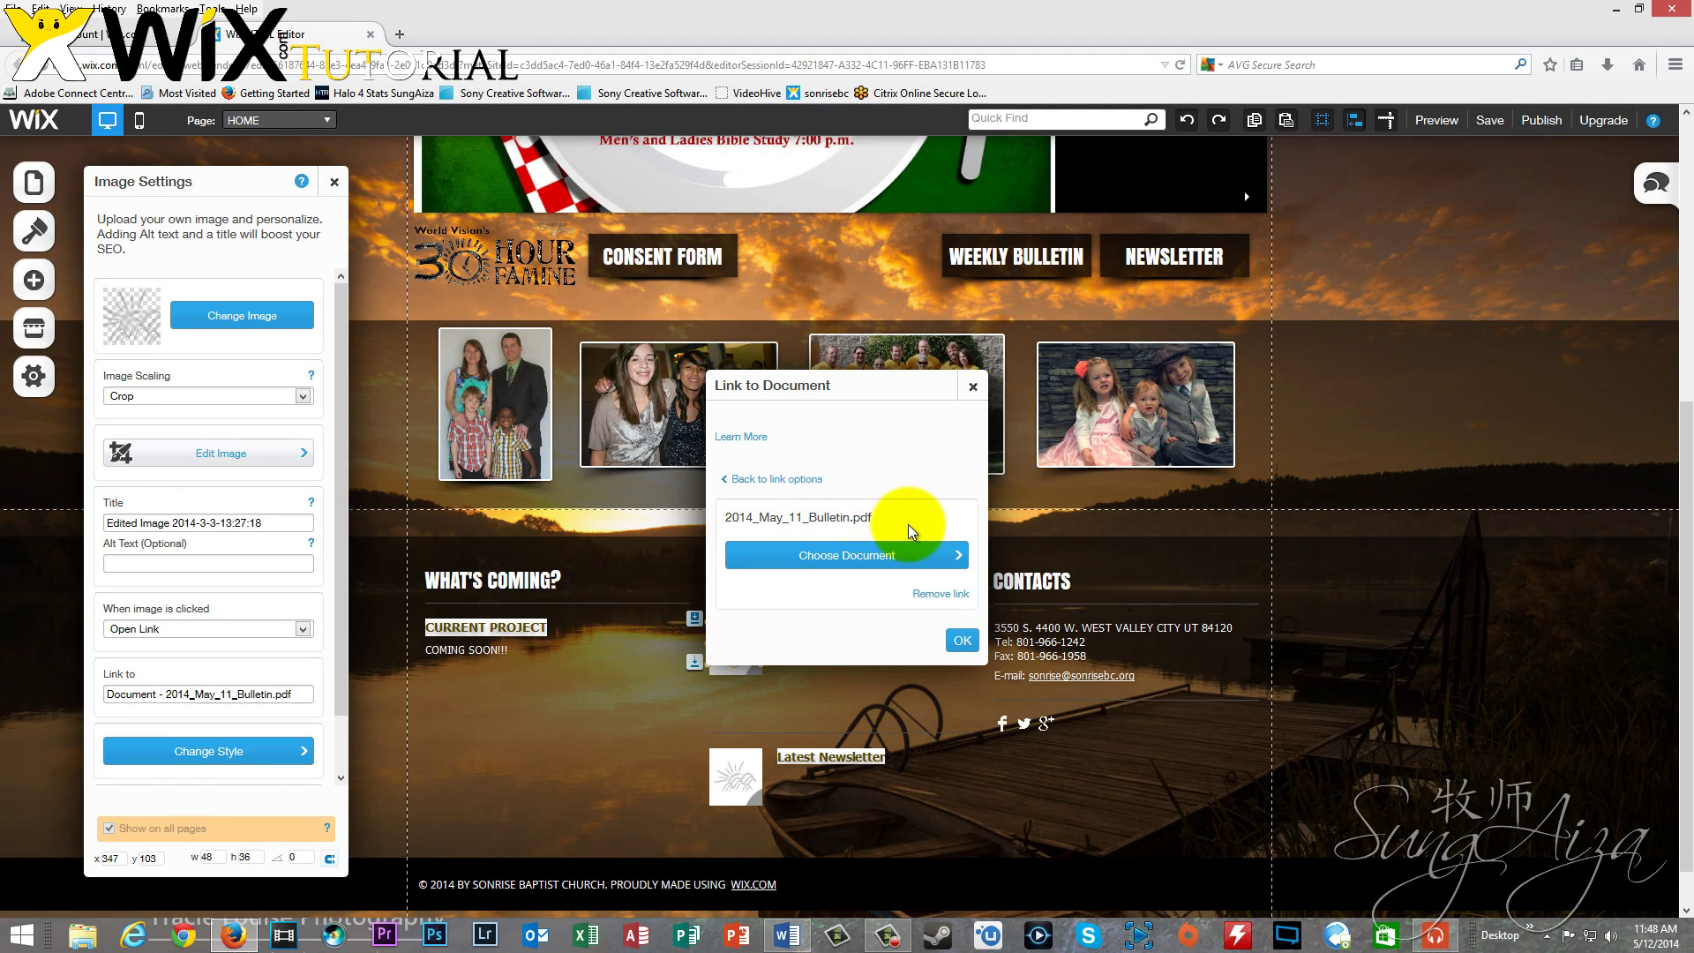
left_click(880, 556)
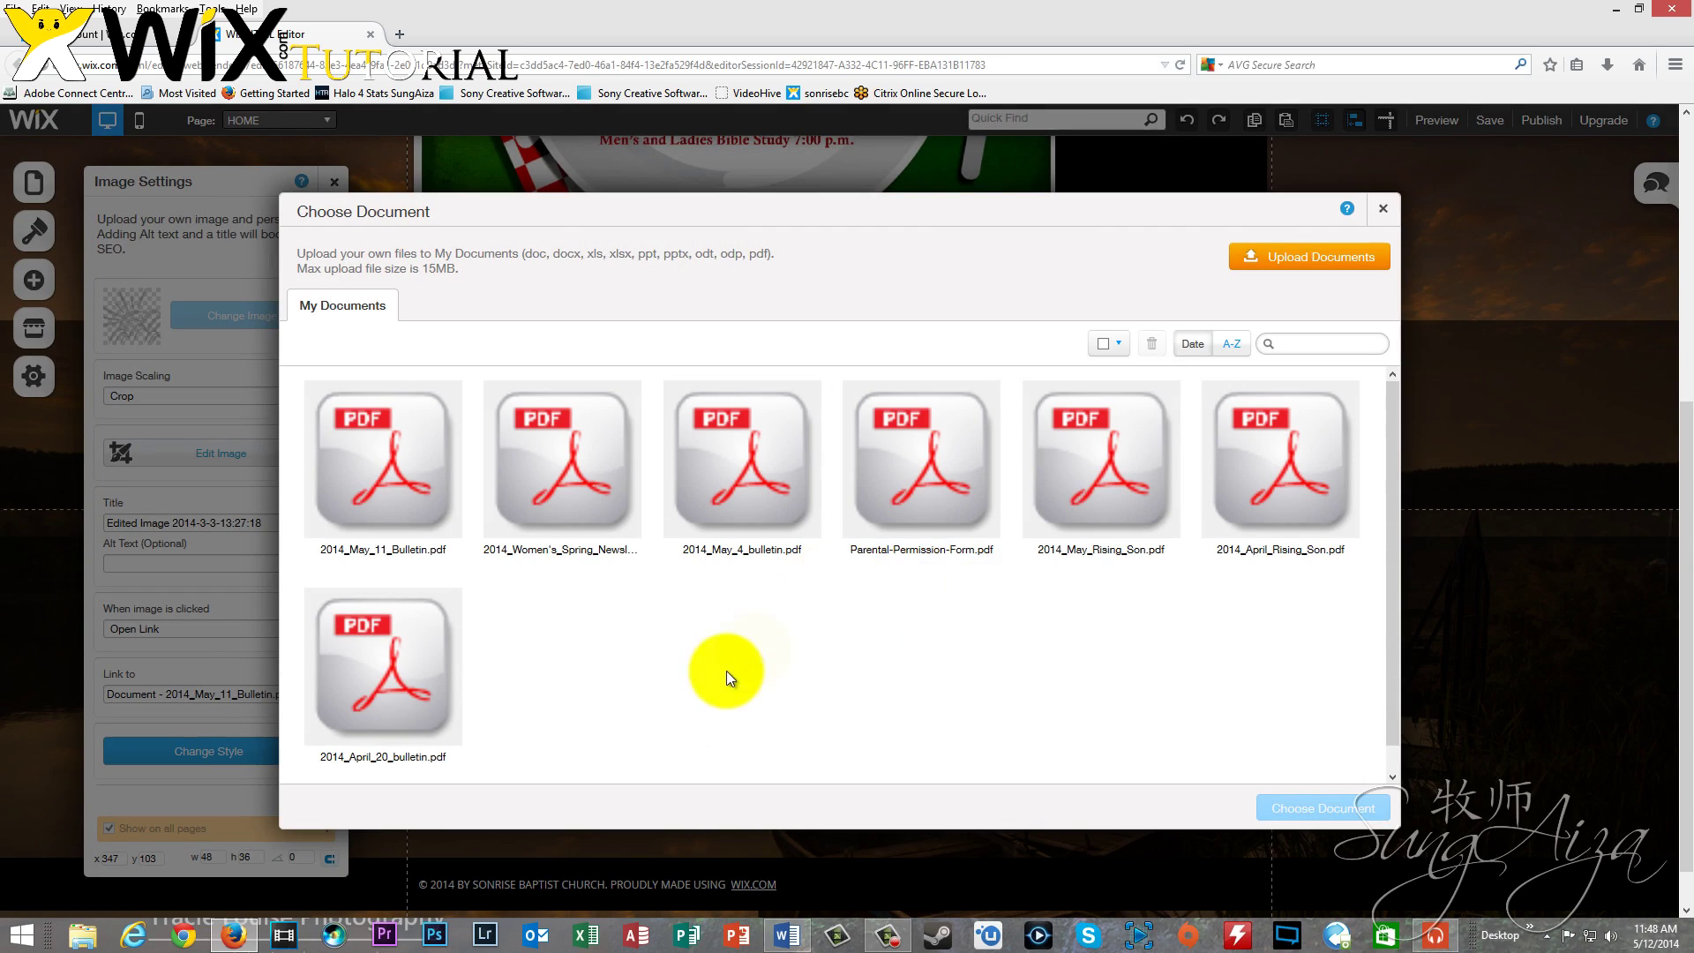
left_click(406, 485)
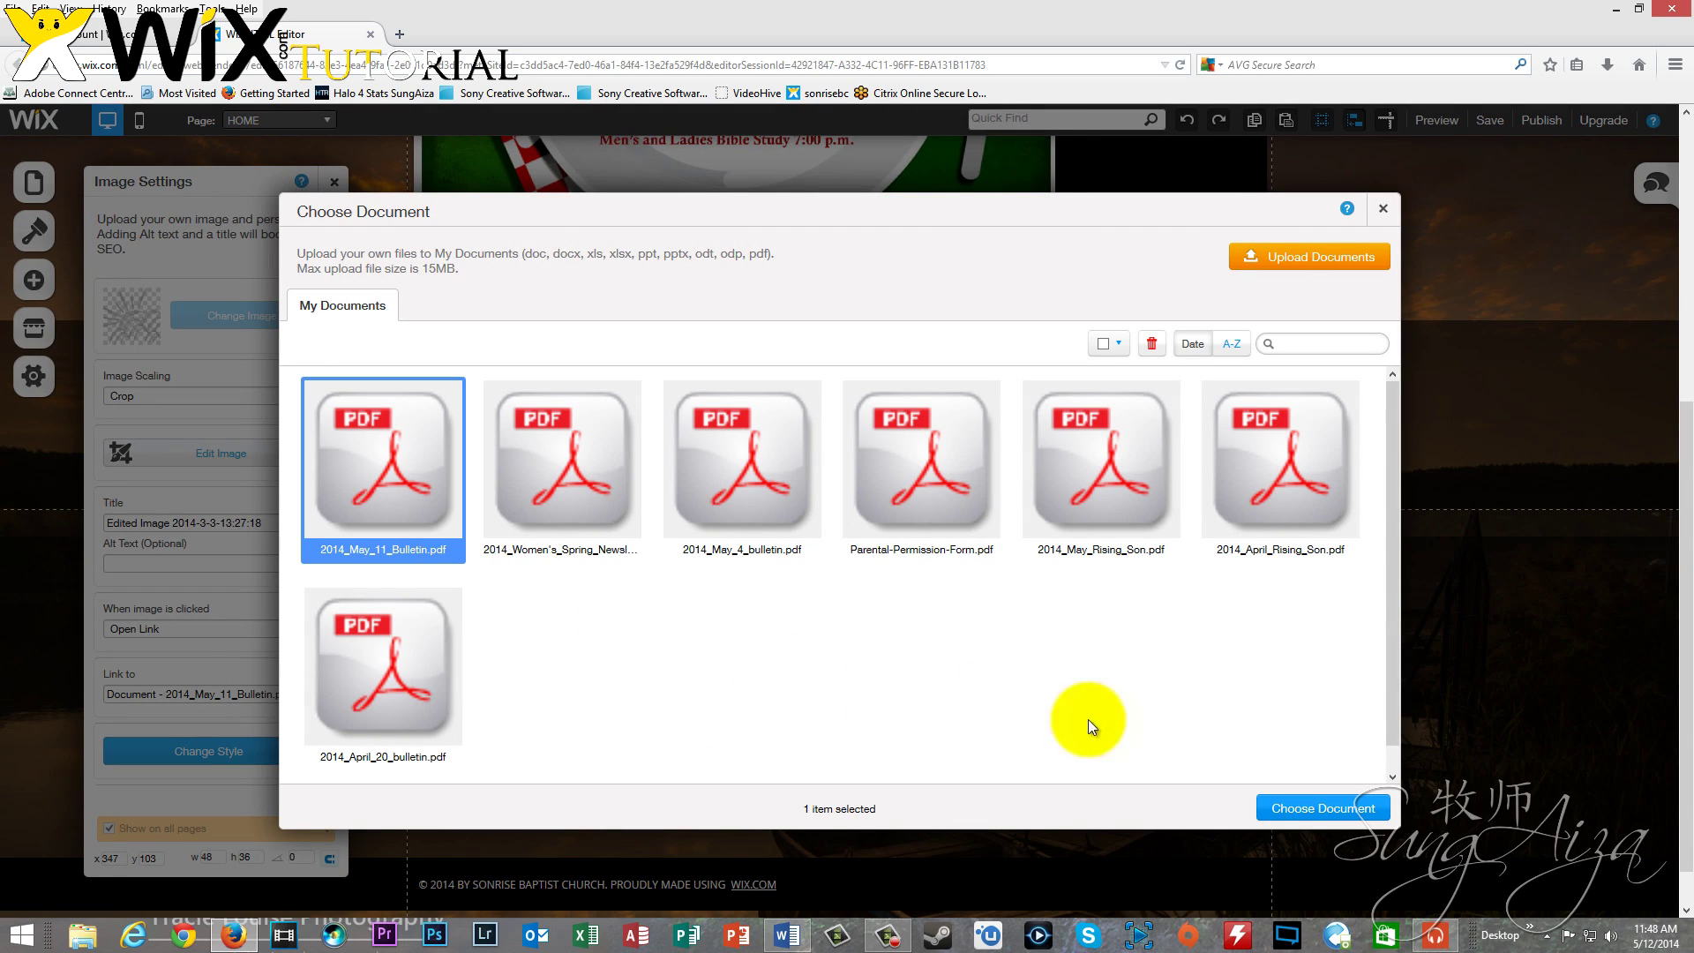
left_click(1320, 809)
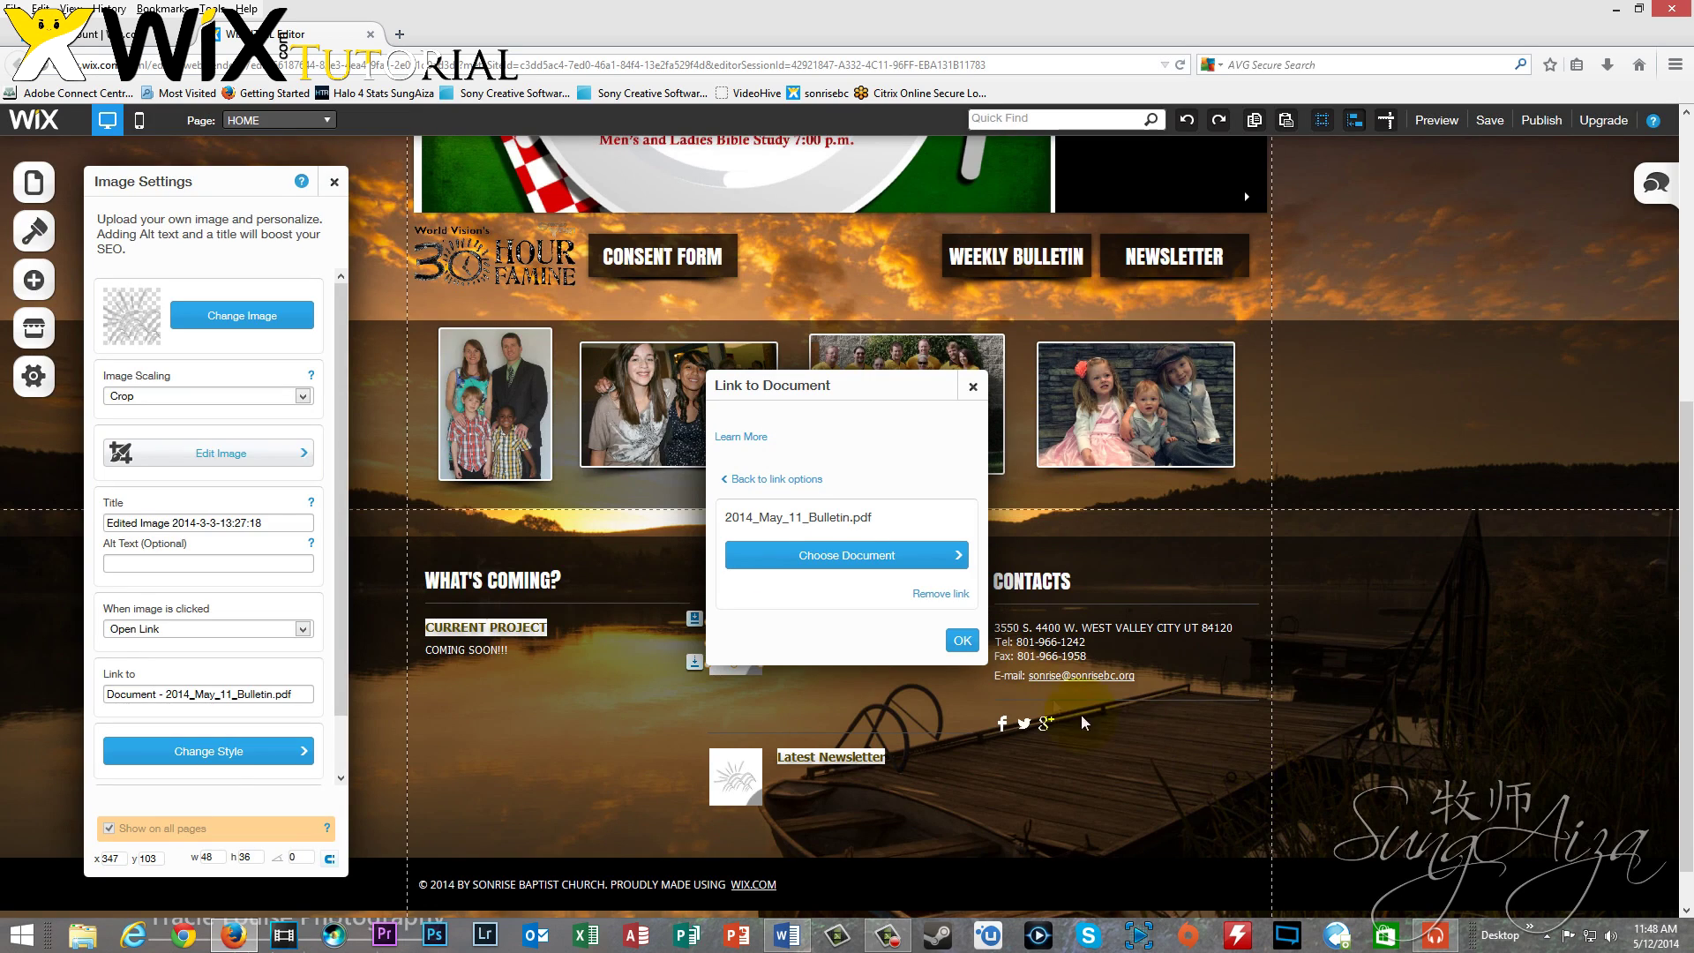
left_click(966, 637)
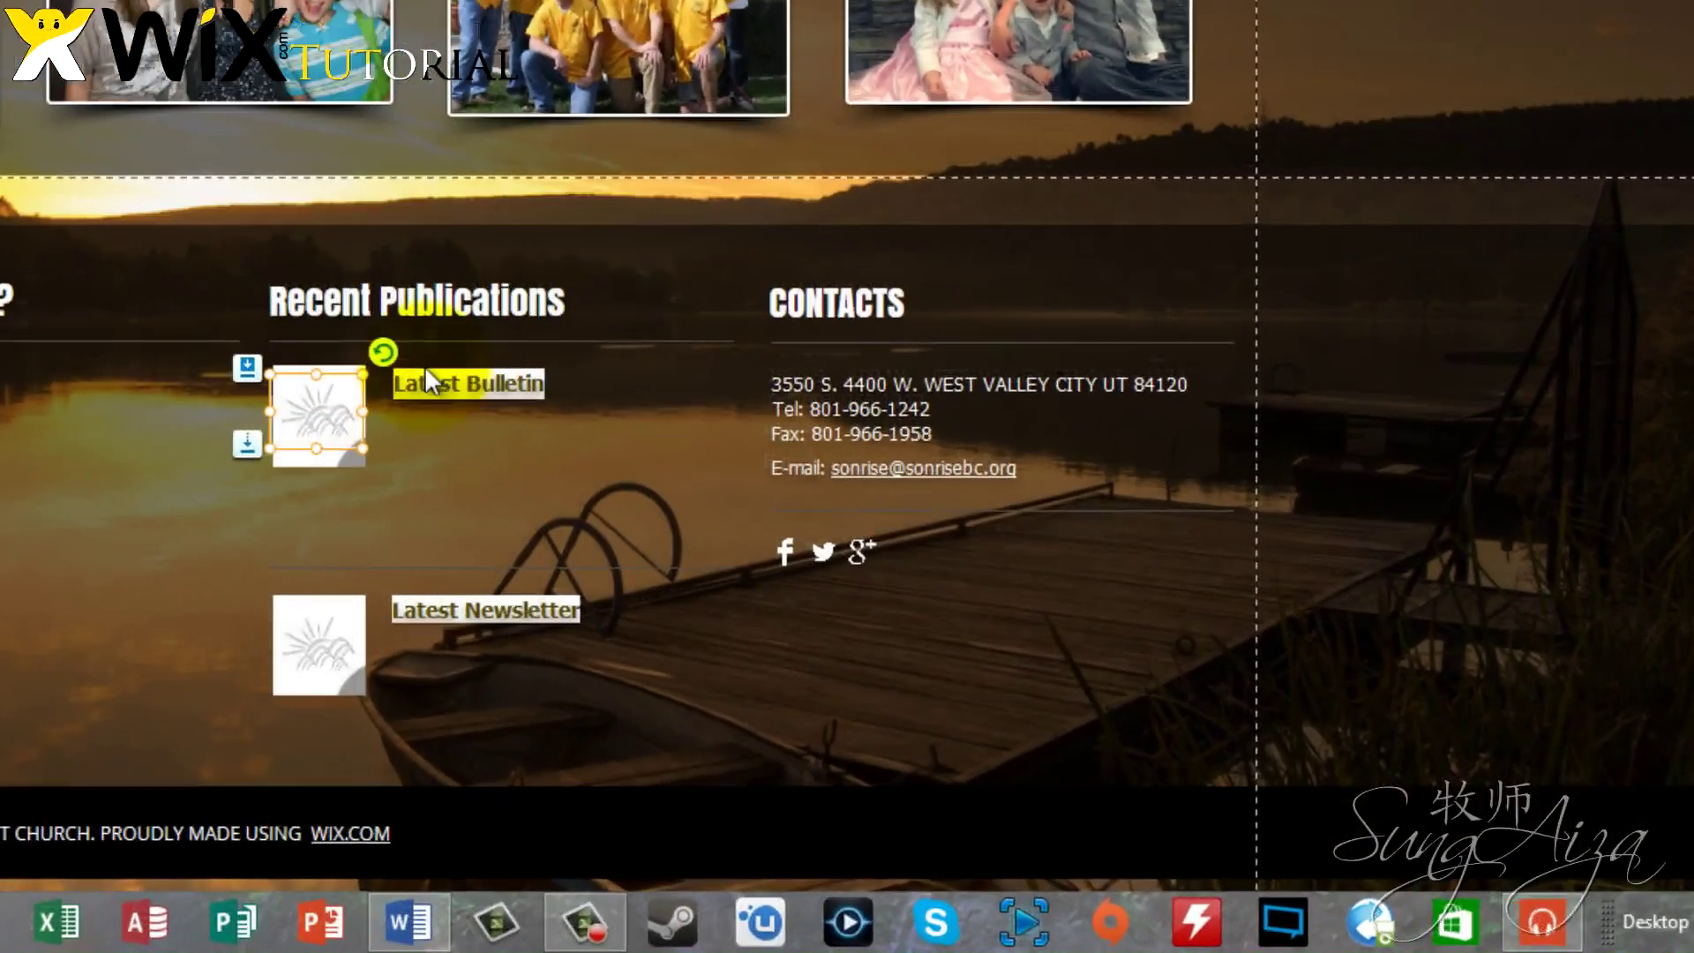
Select the Latest Bulletin footer text and link it to 2014_May_11_Bulletin.pdf
right_click(797, 627)
double_click(434, 378)
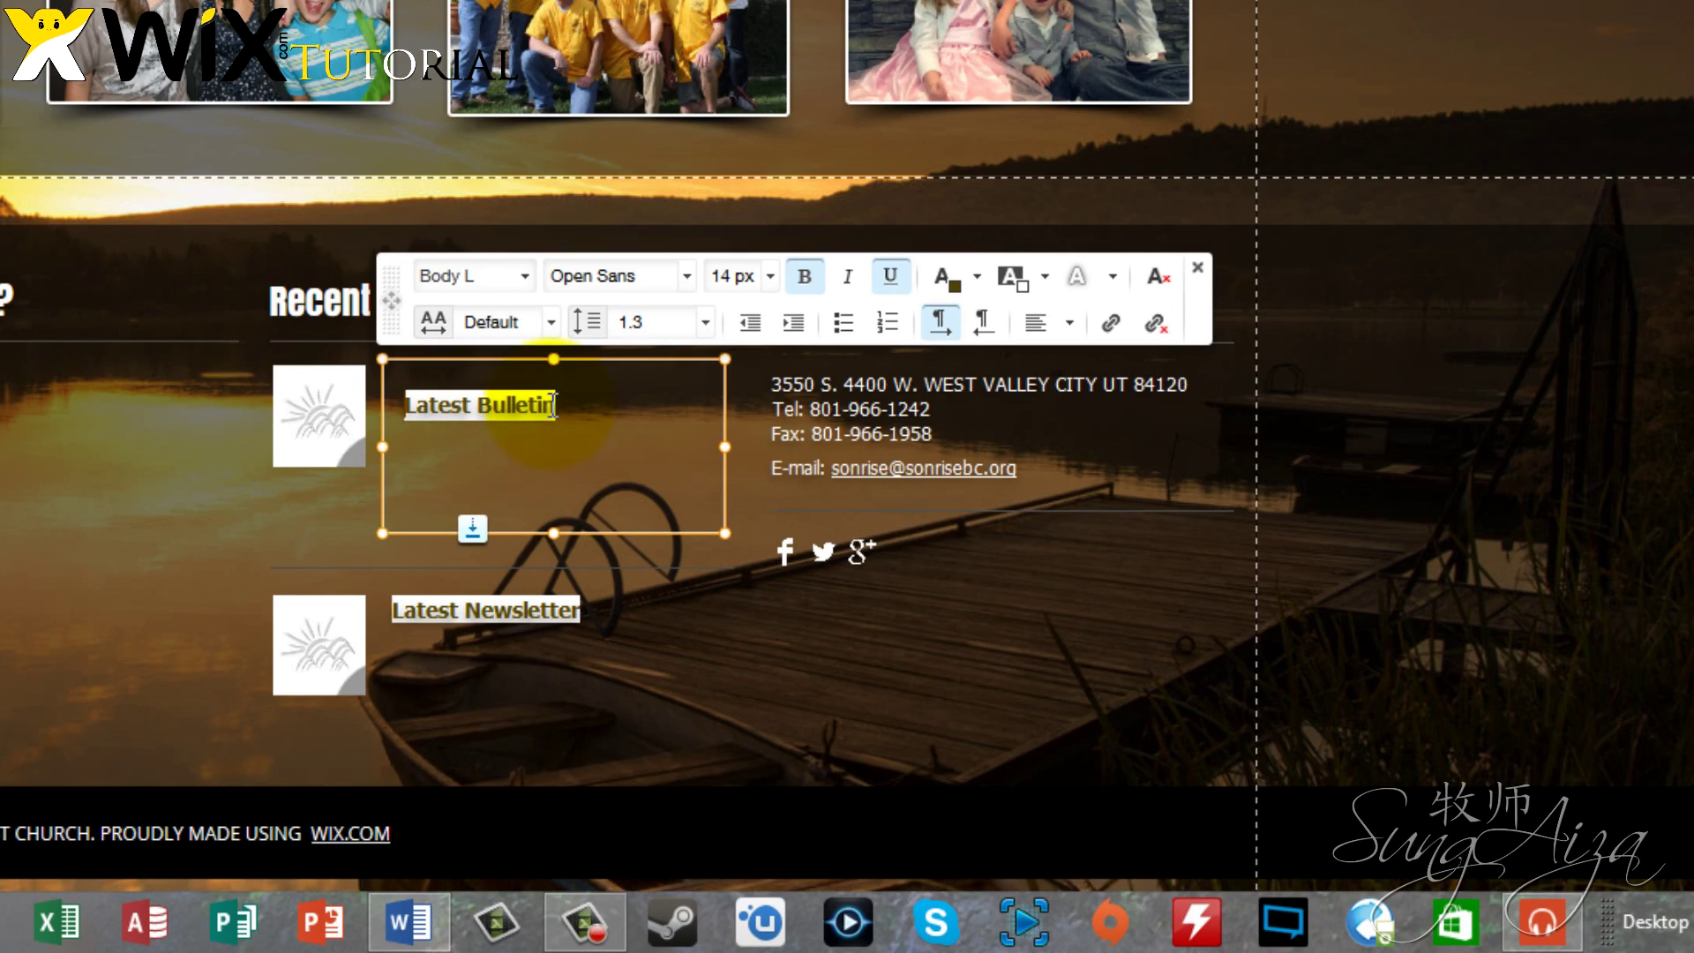
left_click_drag(554, 405, 375, 397)
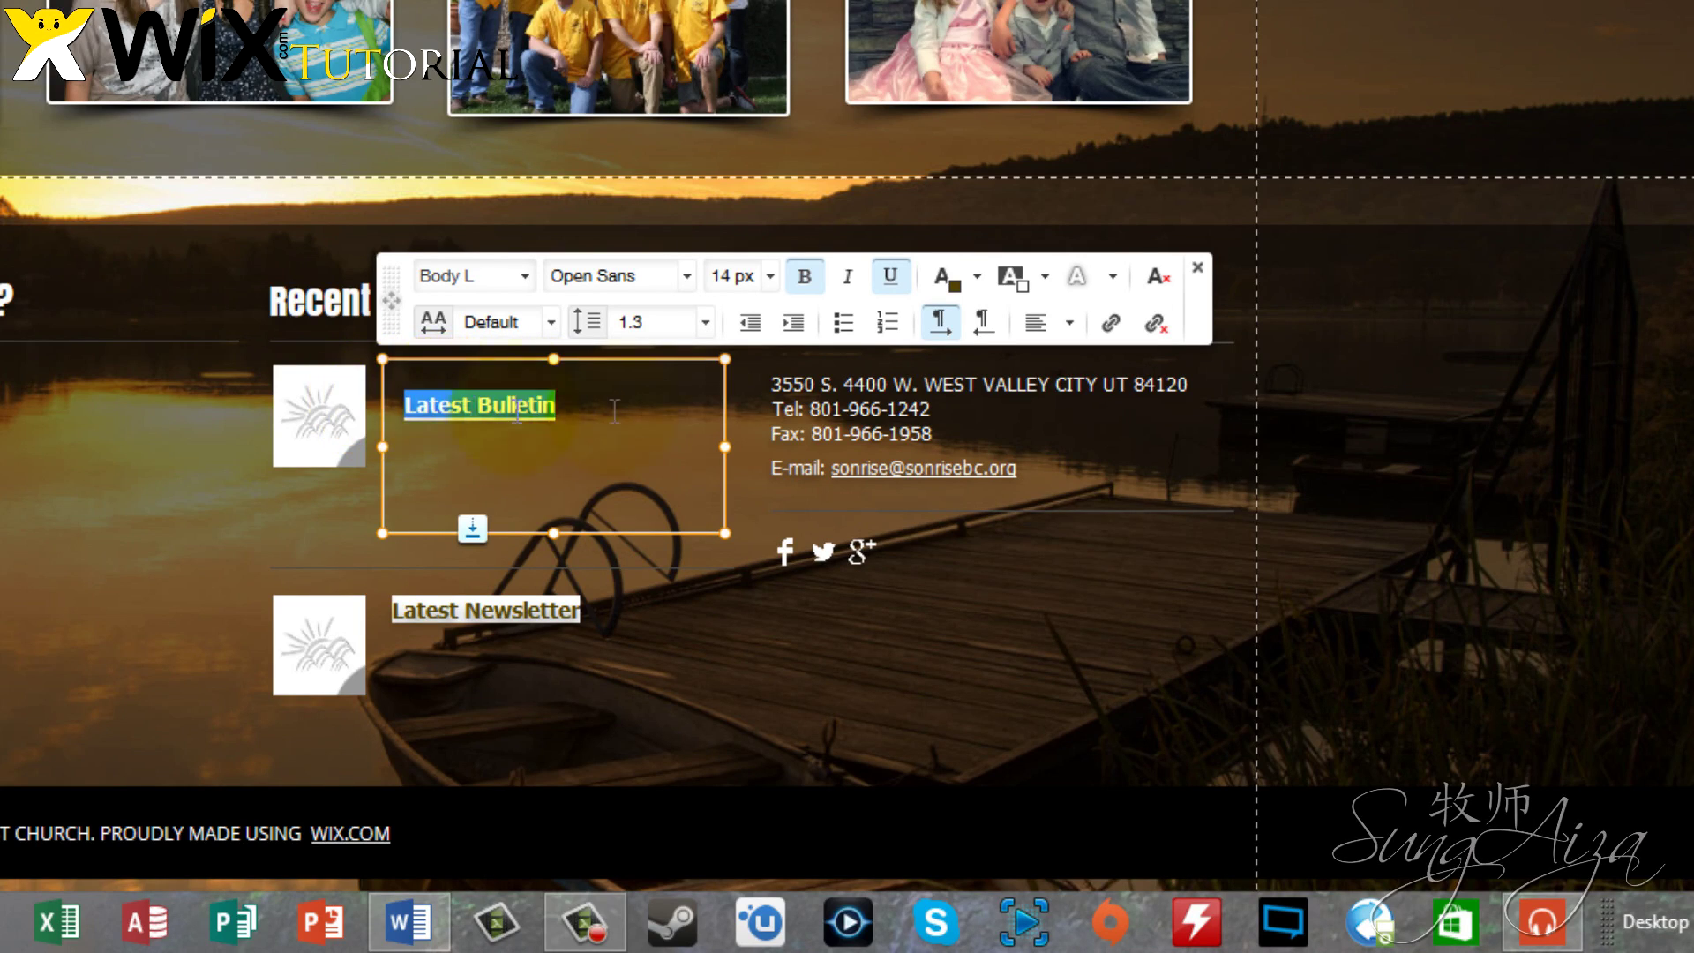
left_click(1110, 324)
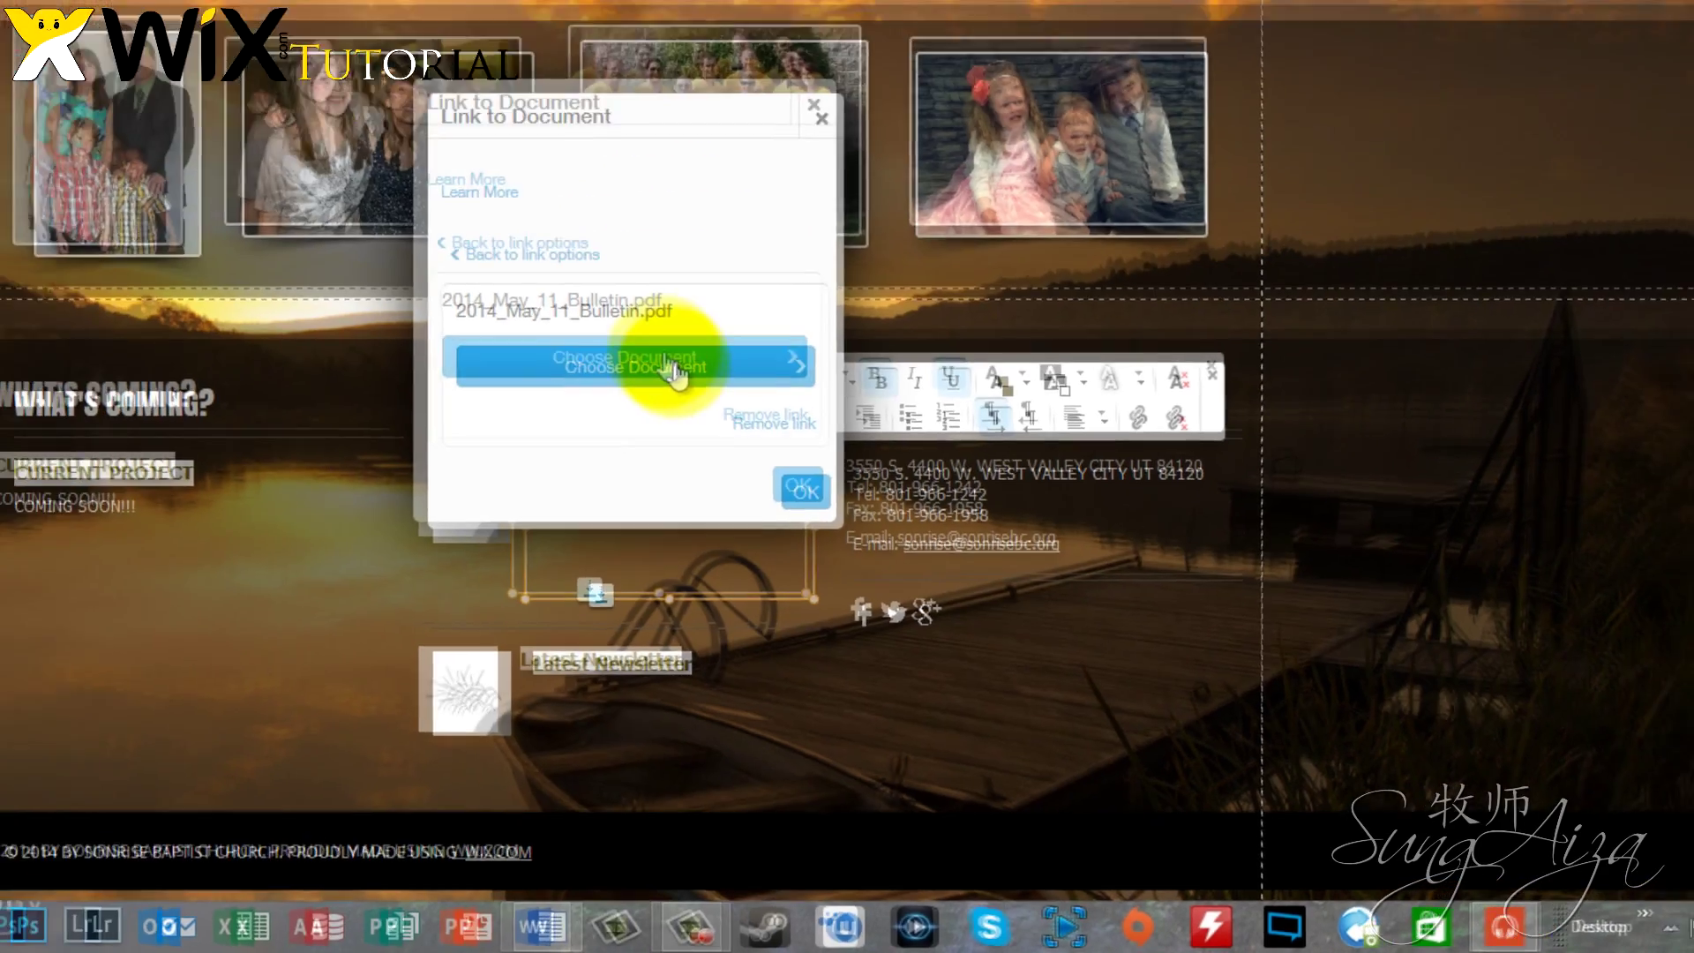
left_click(547, 256)
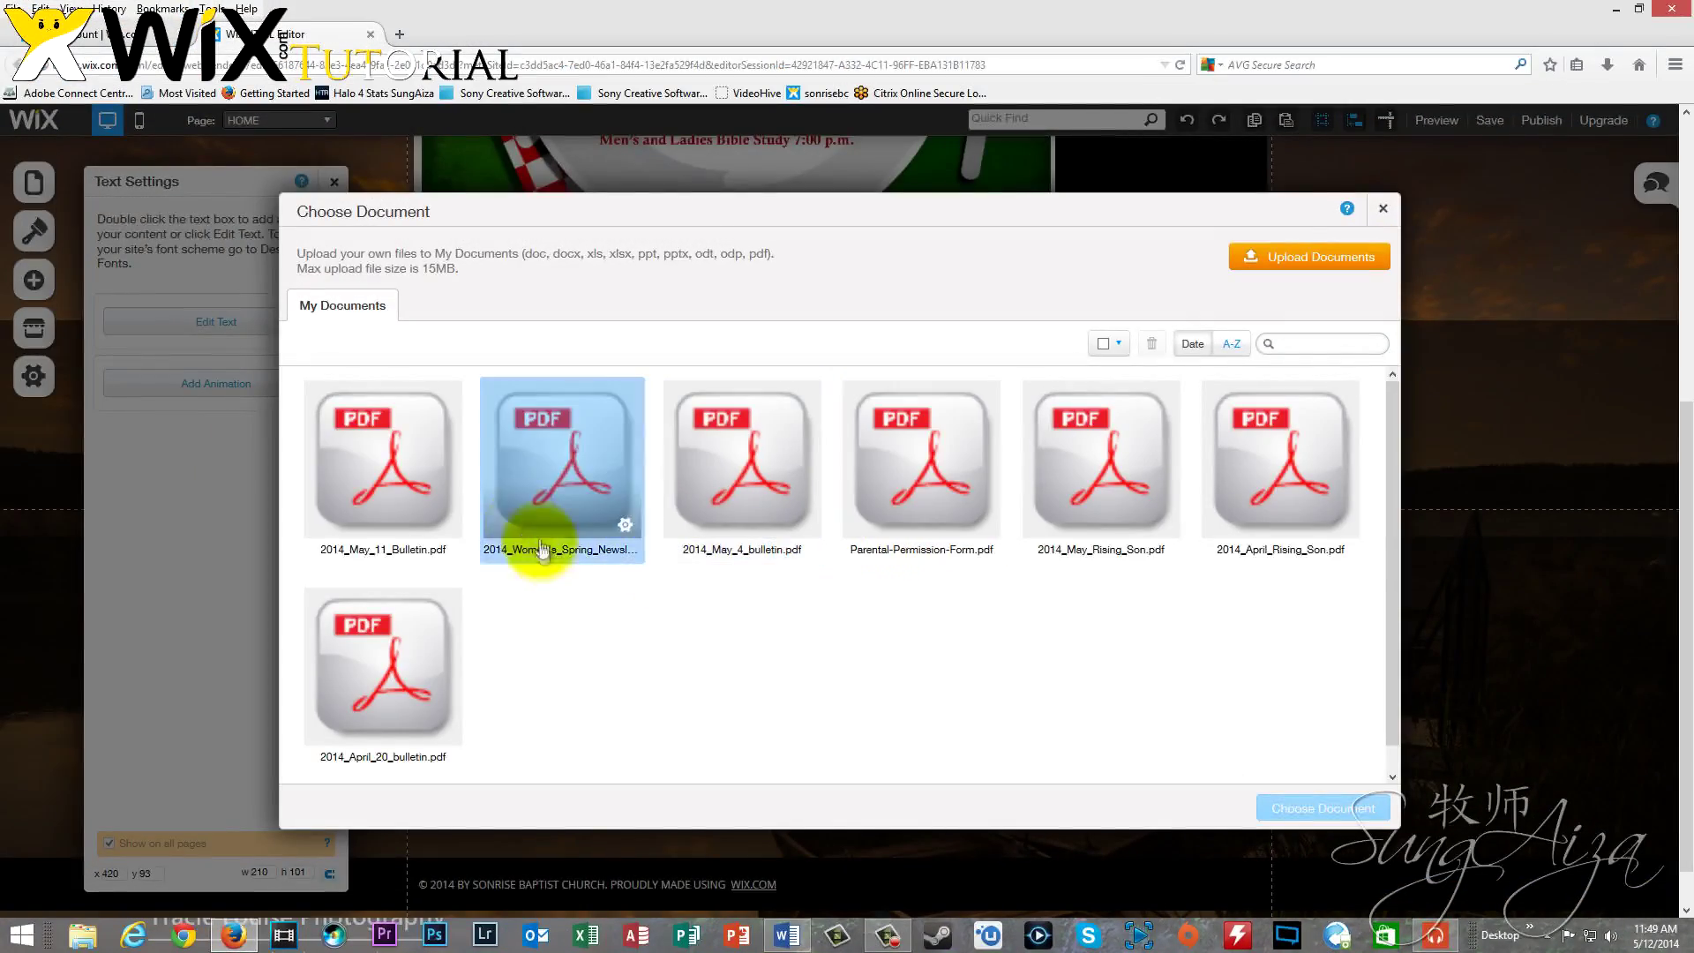
left_click(426, 484)
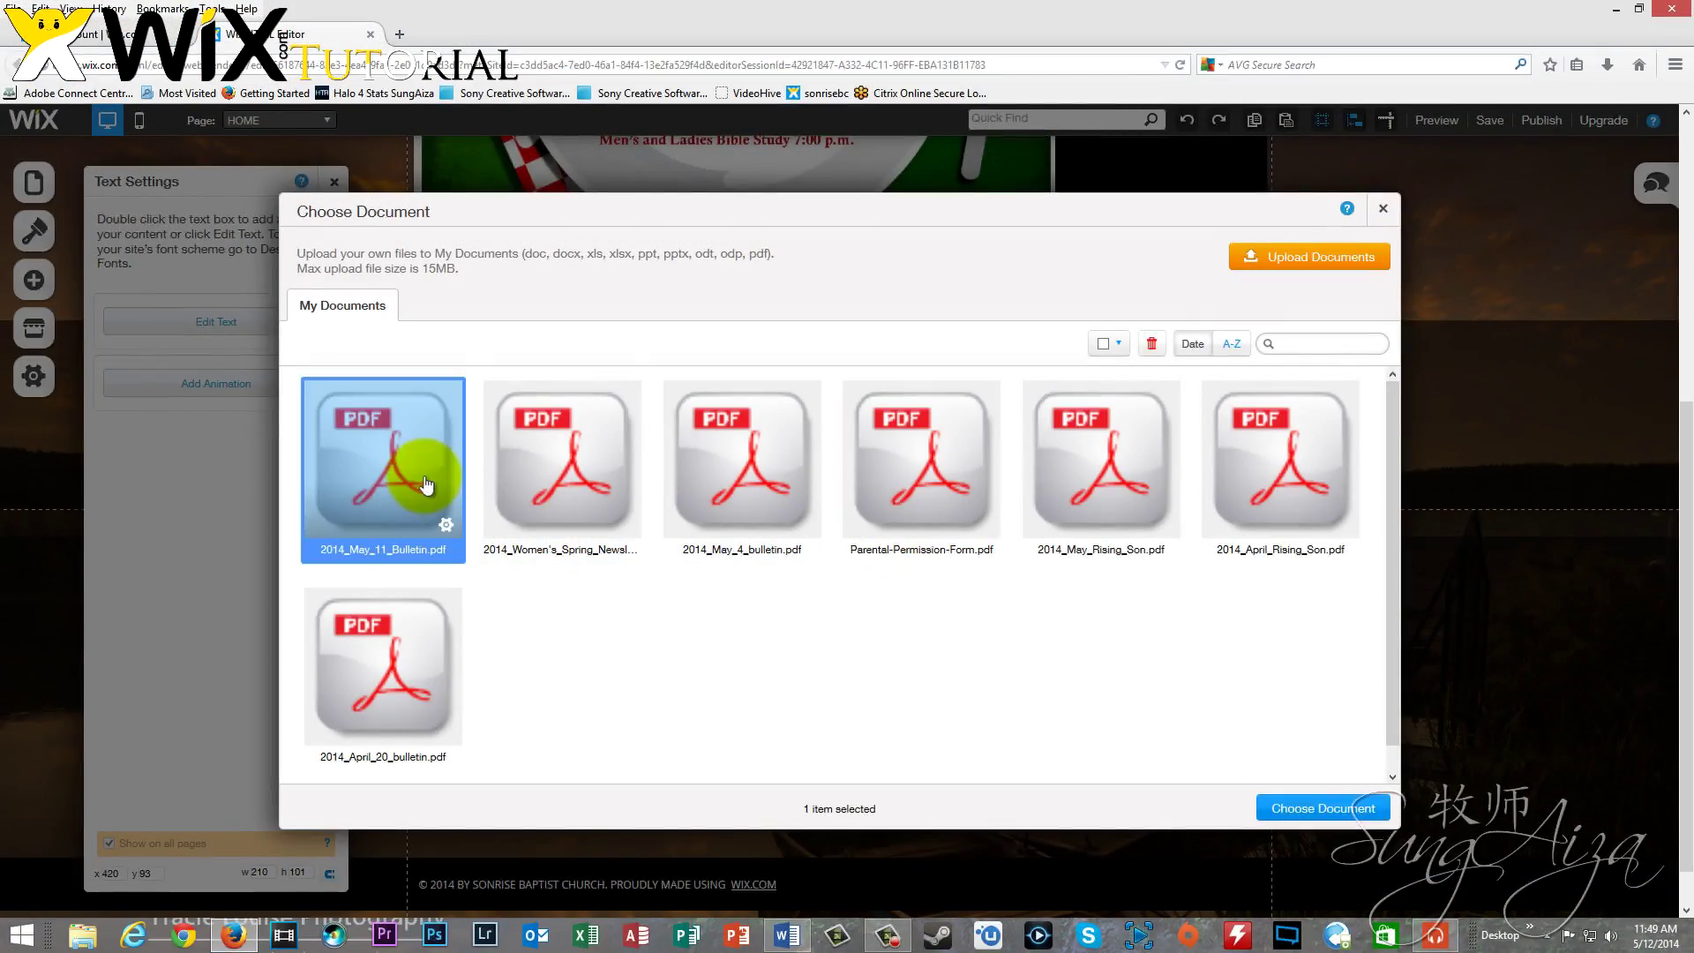
left_click(1349, 809)
left_click(962, 642)
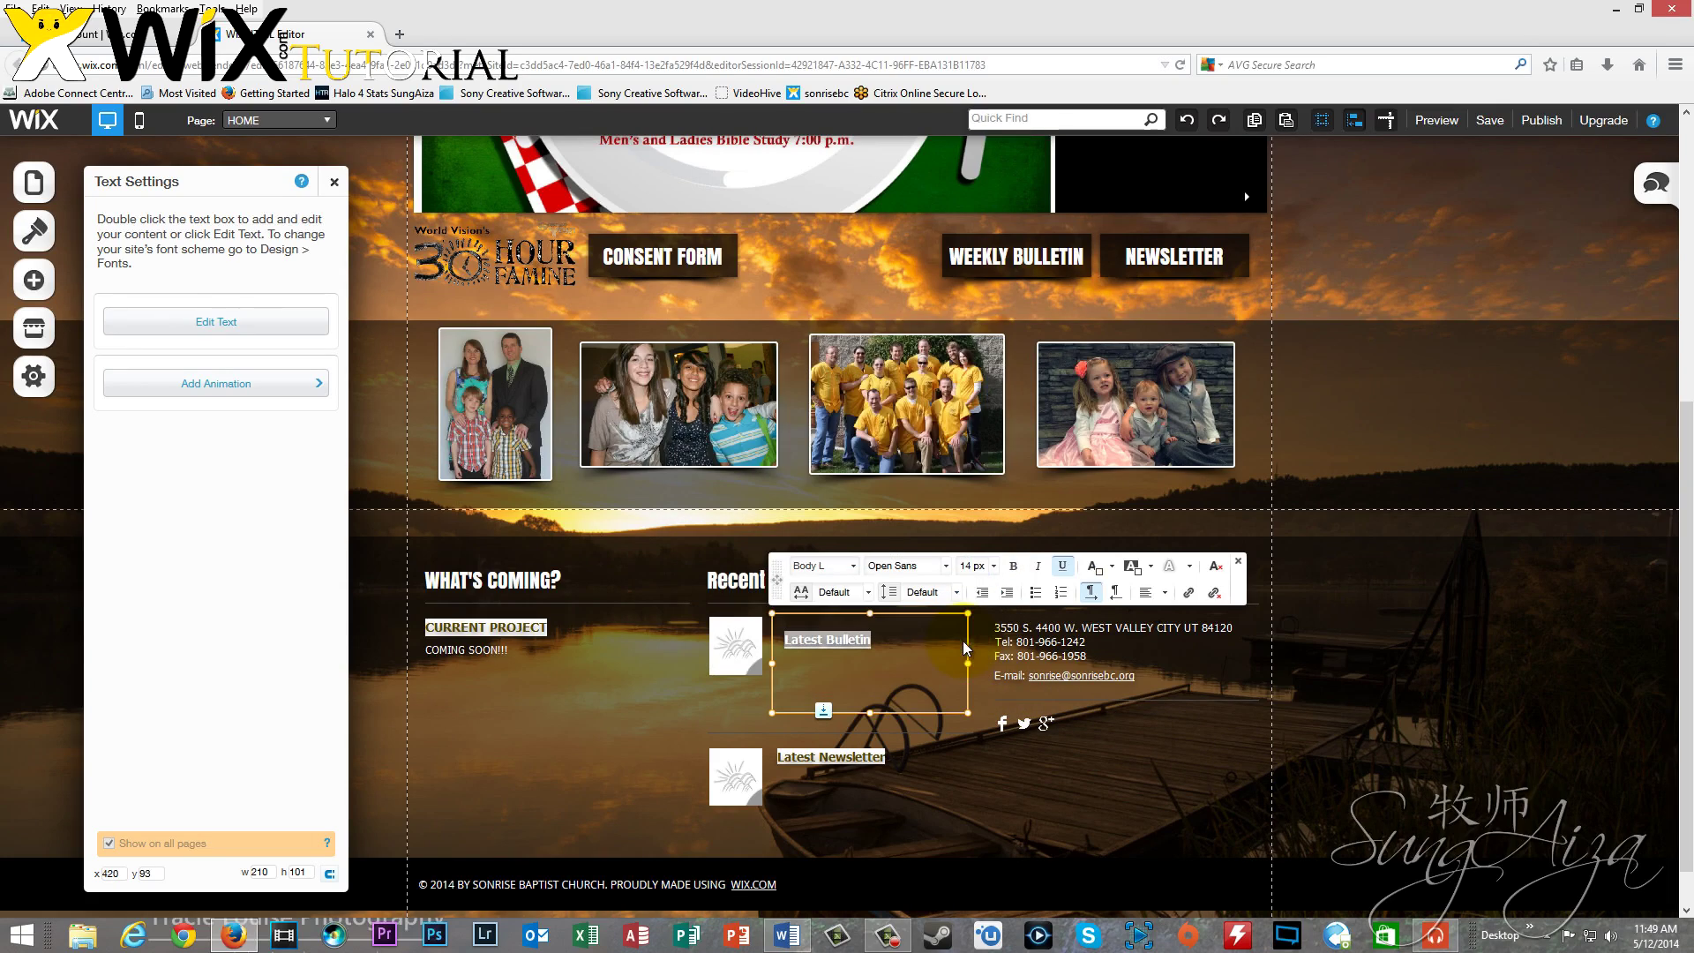
left_click(1110, 772)
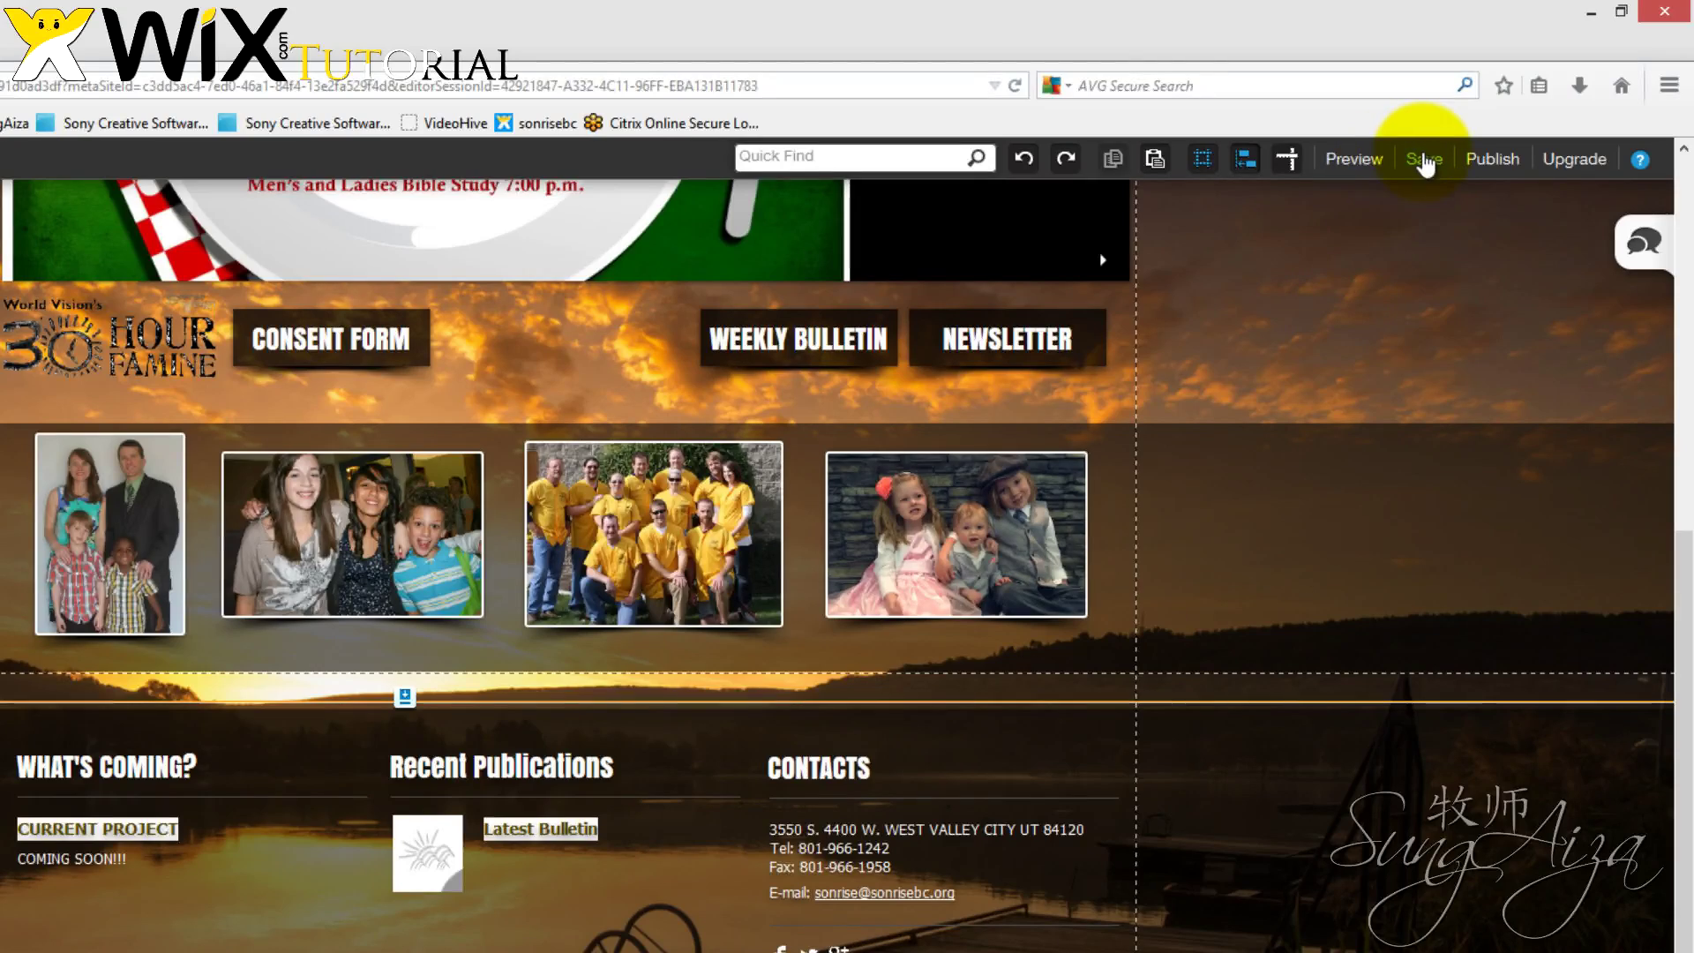
Save the site, publish it live, and dismiss the congratulations and promotion prompts
left_click(1423, 161)
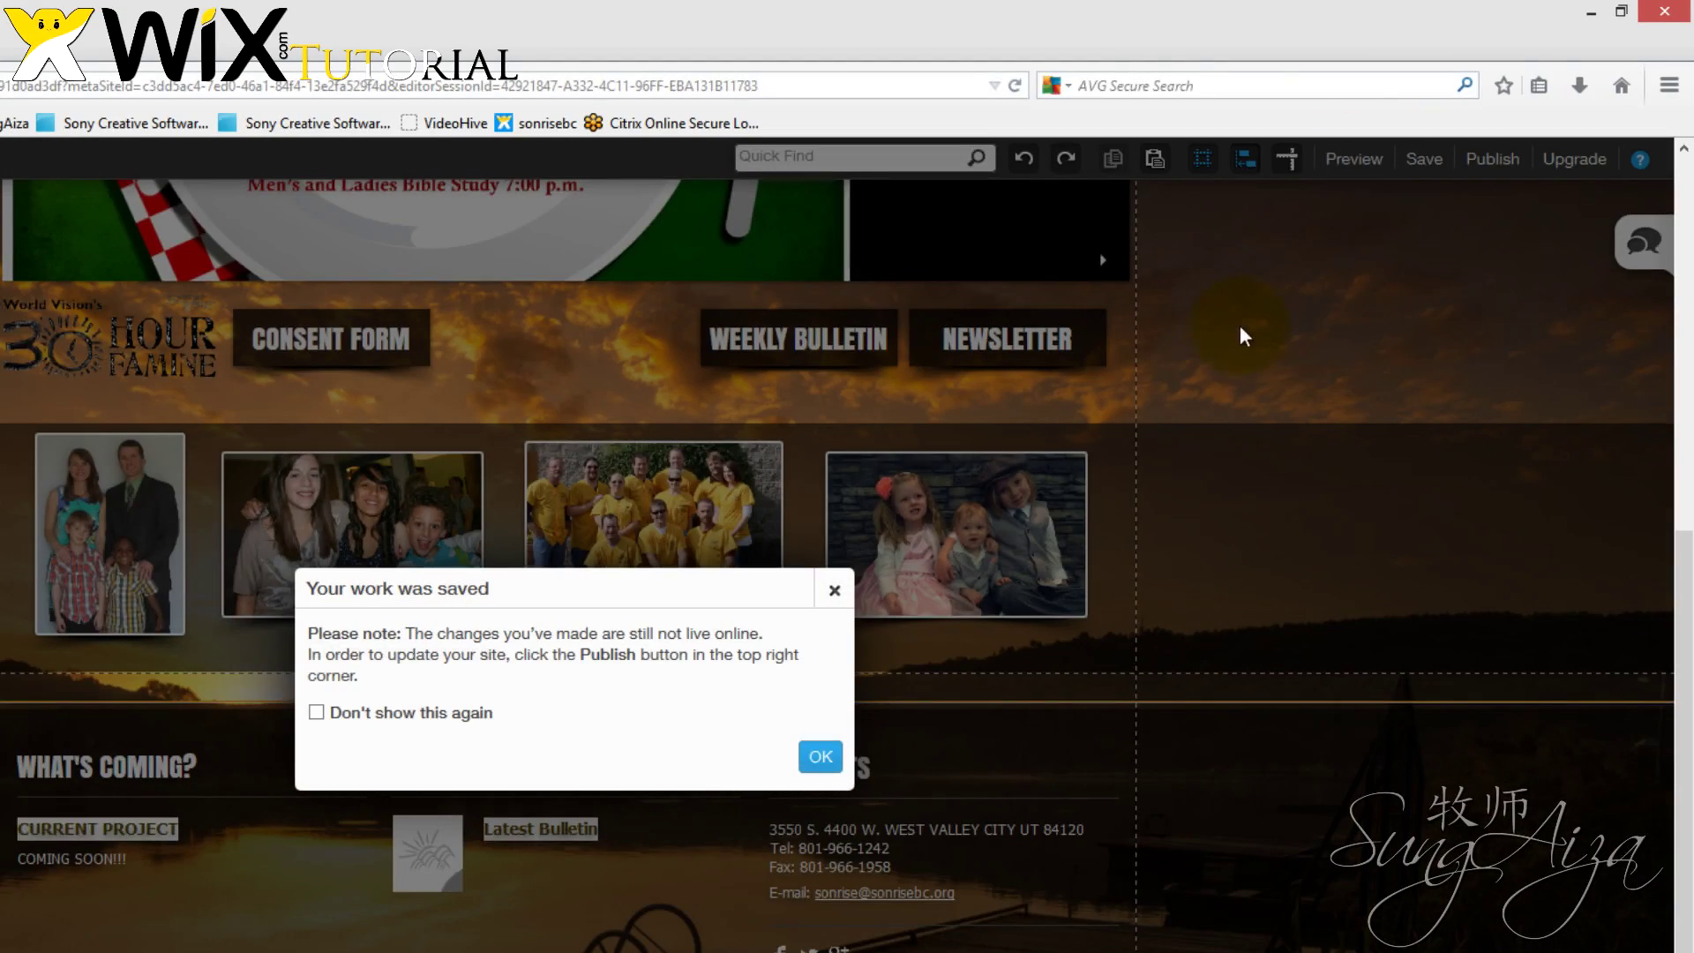
left_click(820, 756)
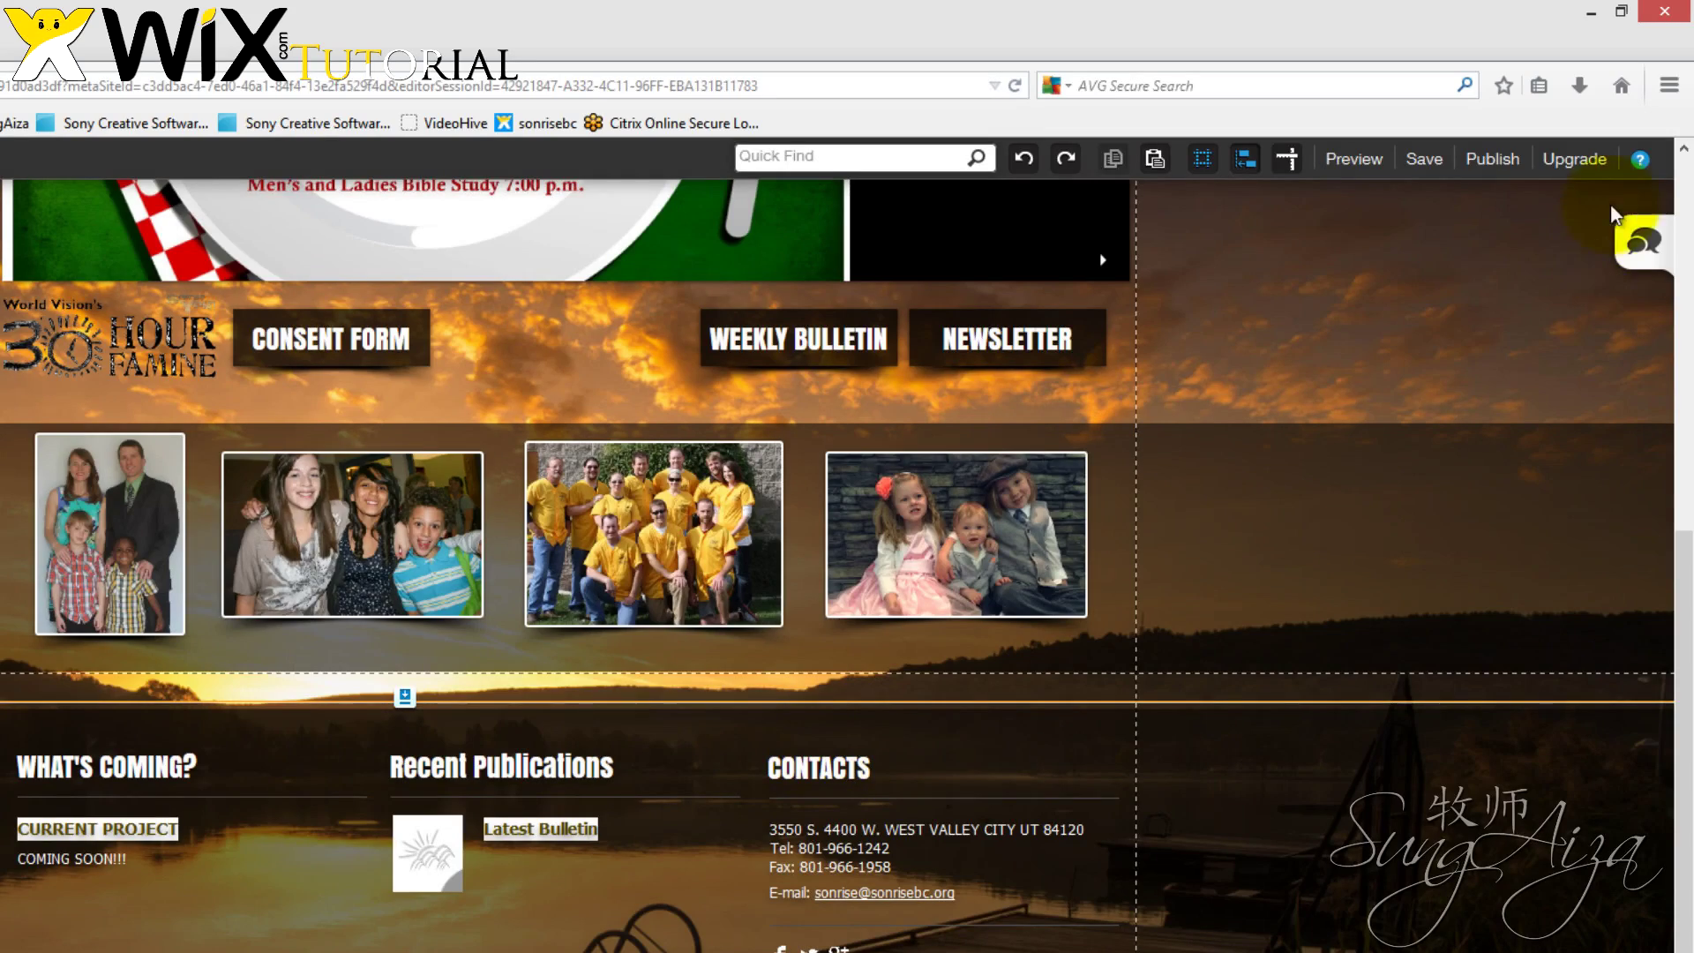
left_click(1492, 159)
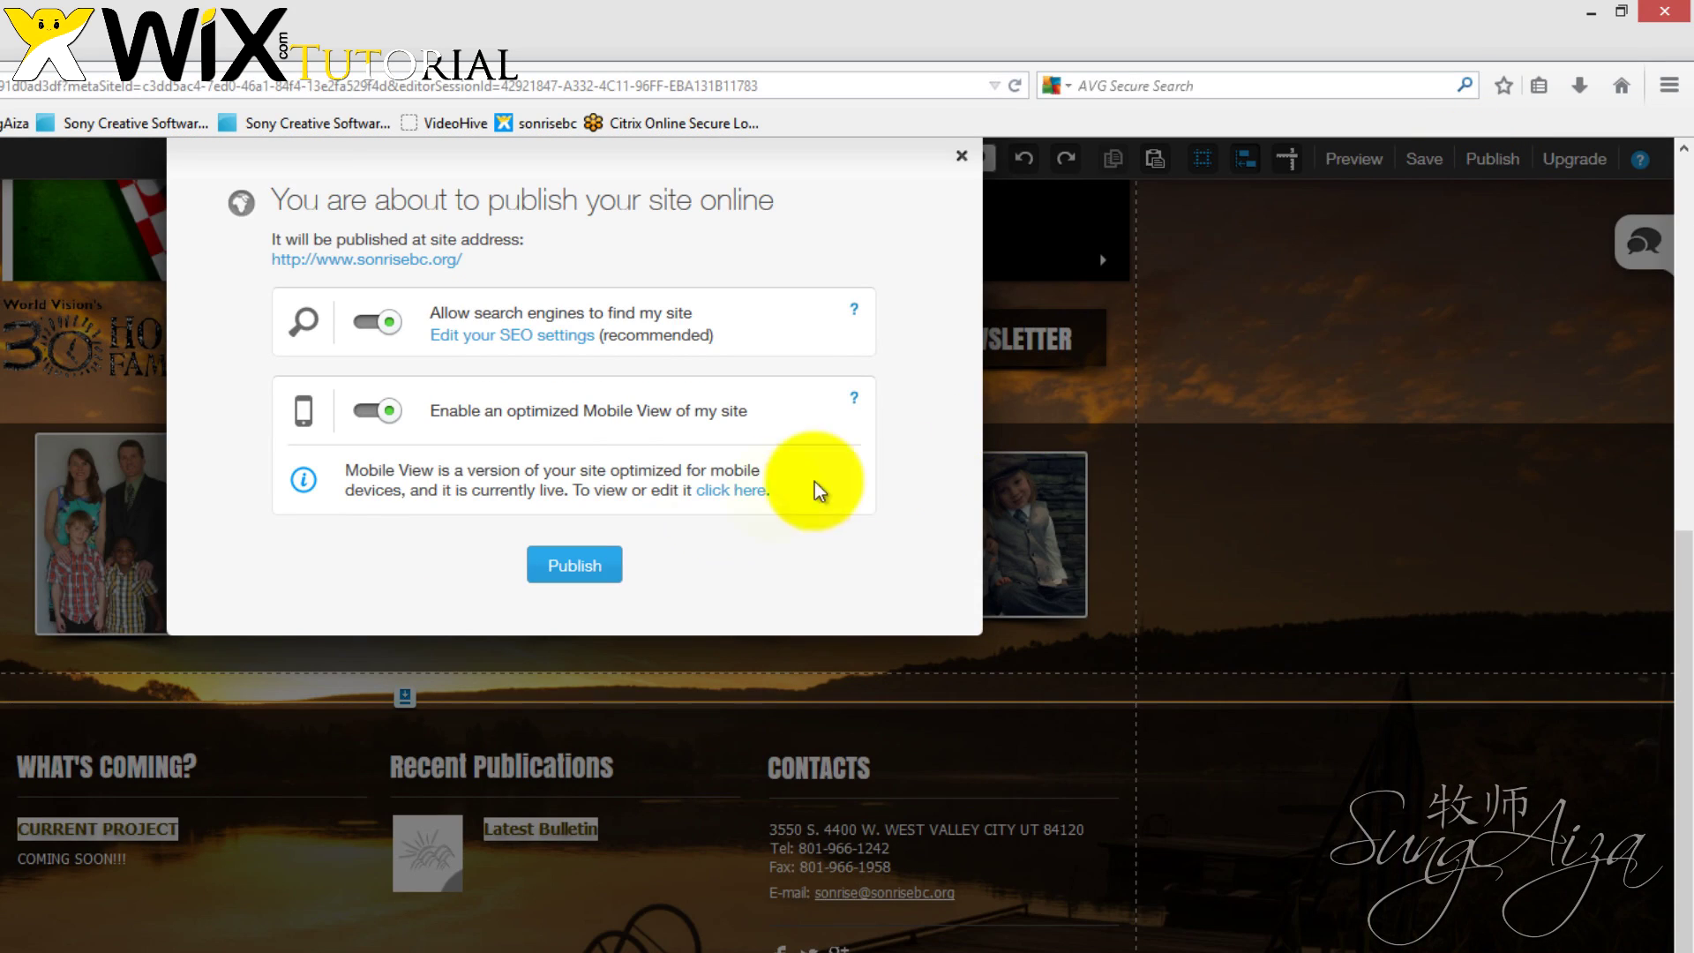
left_click(569, 567)
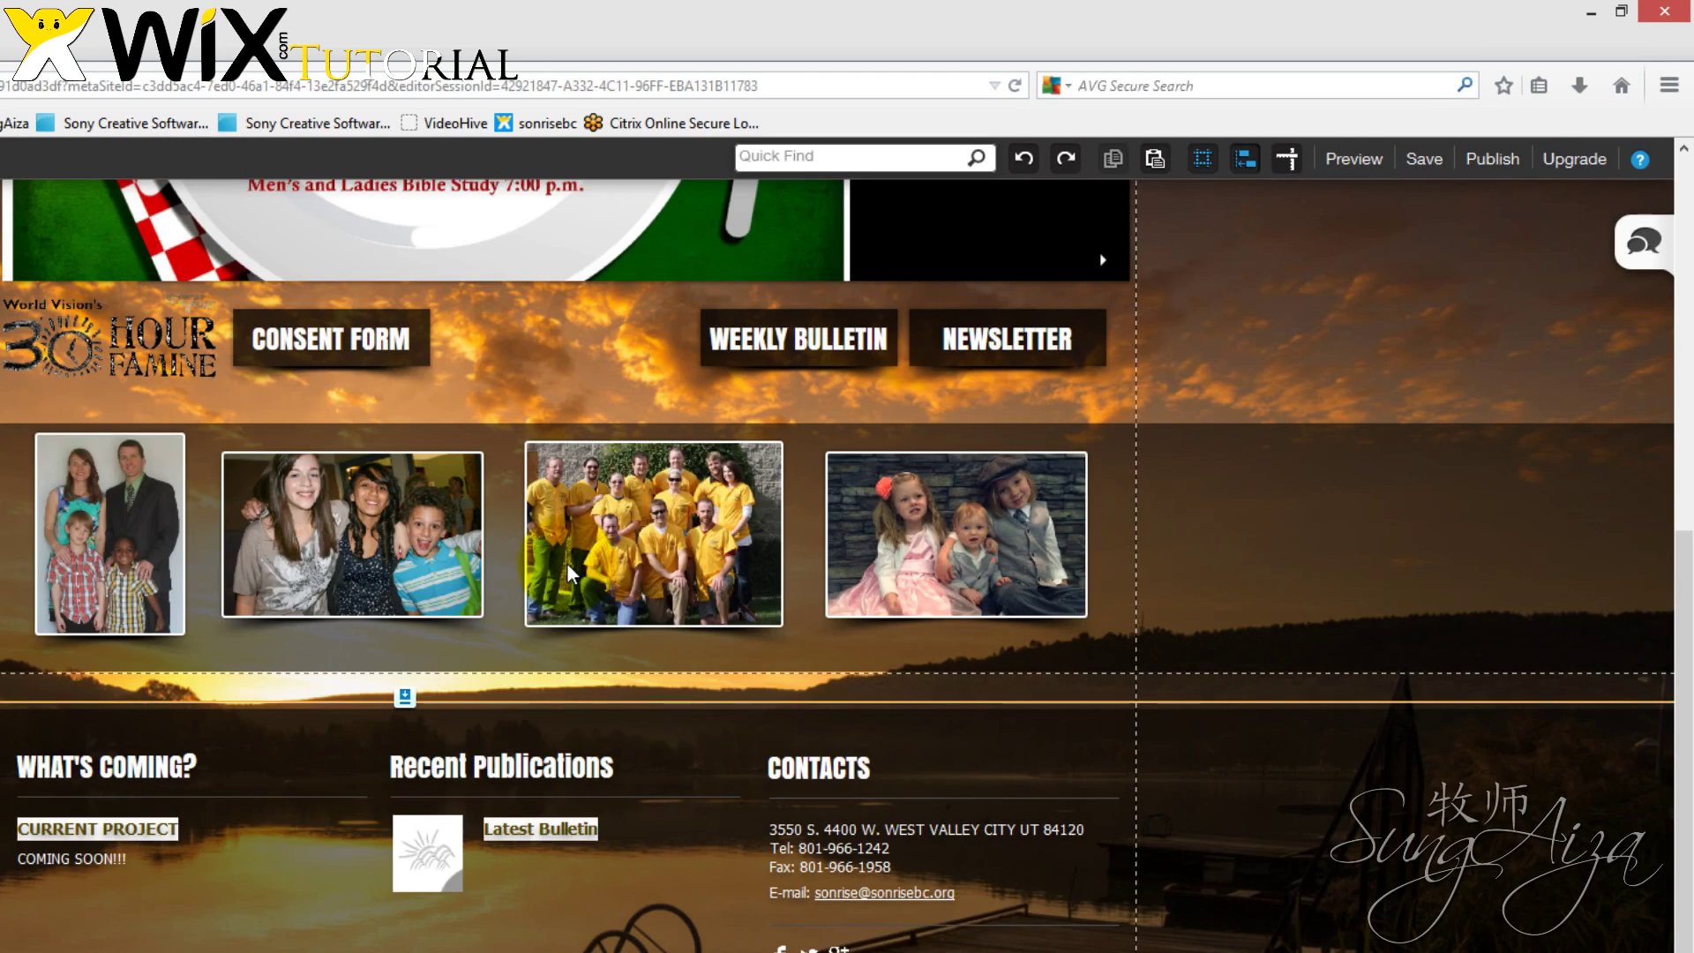
left_click(834, 439)
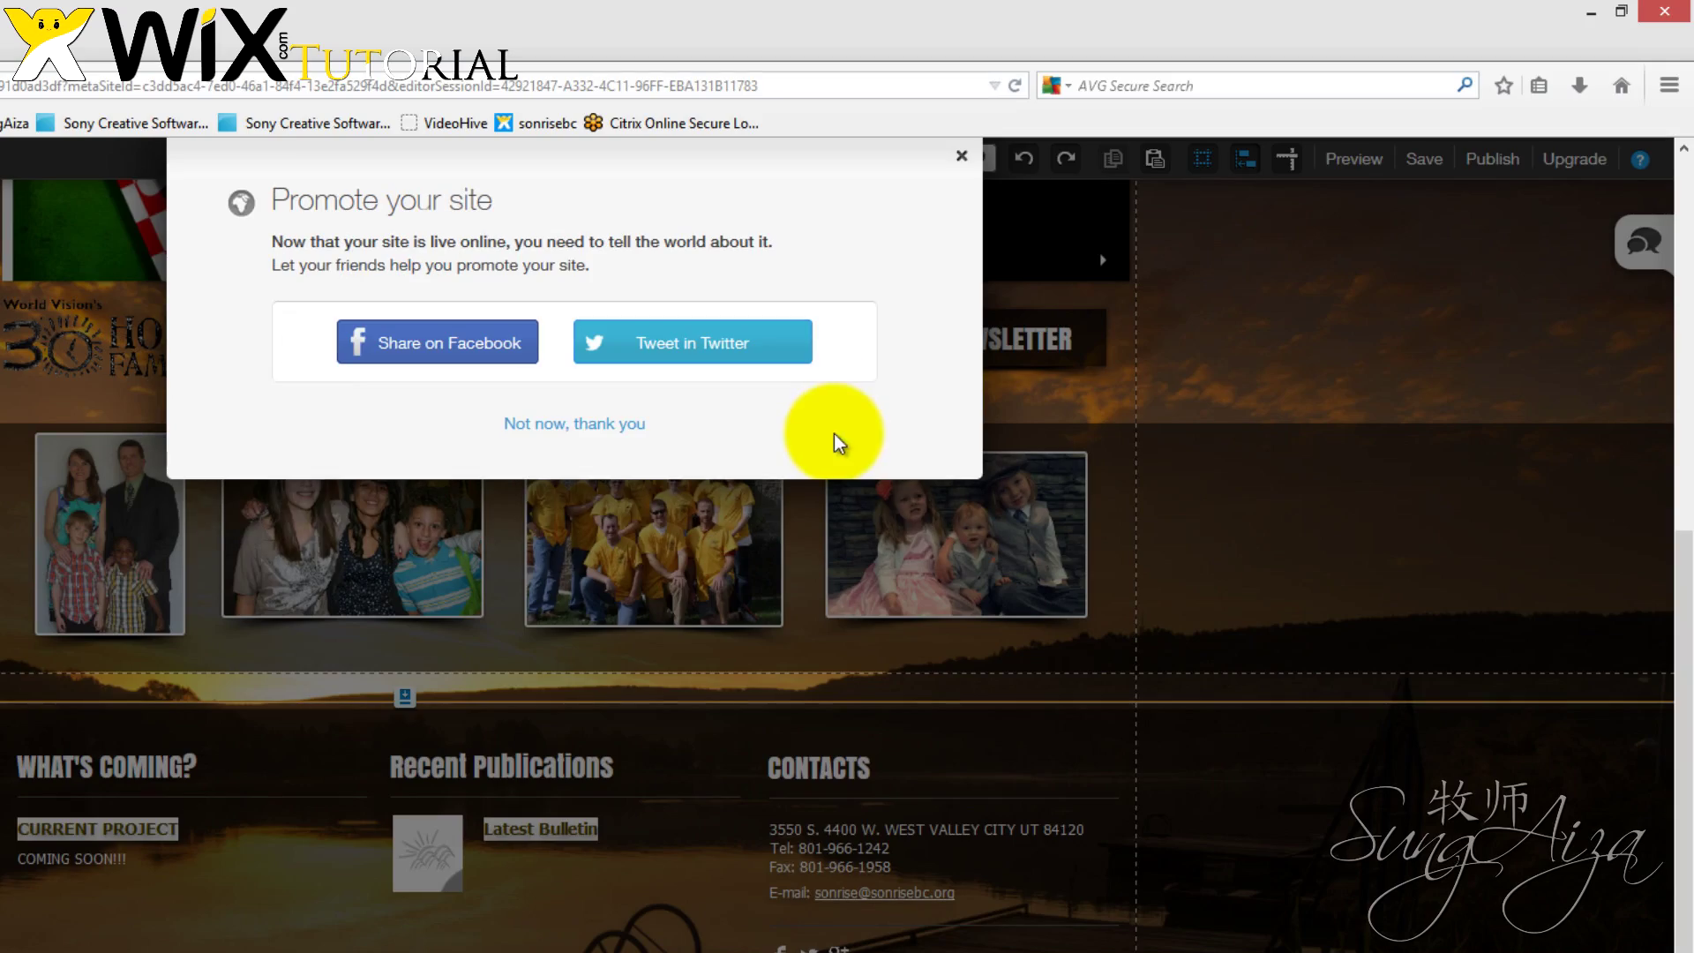
left_click(560, 424)
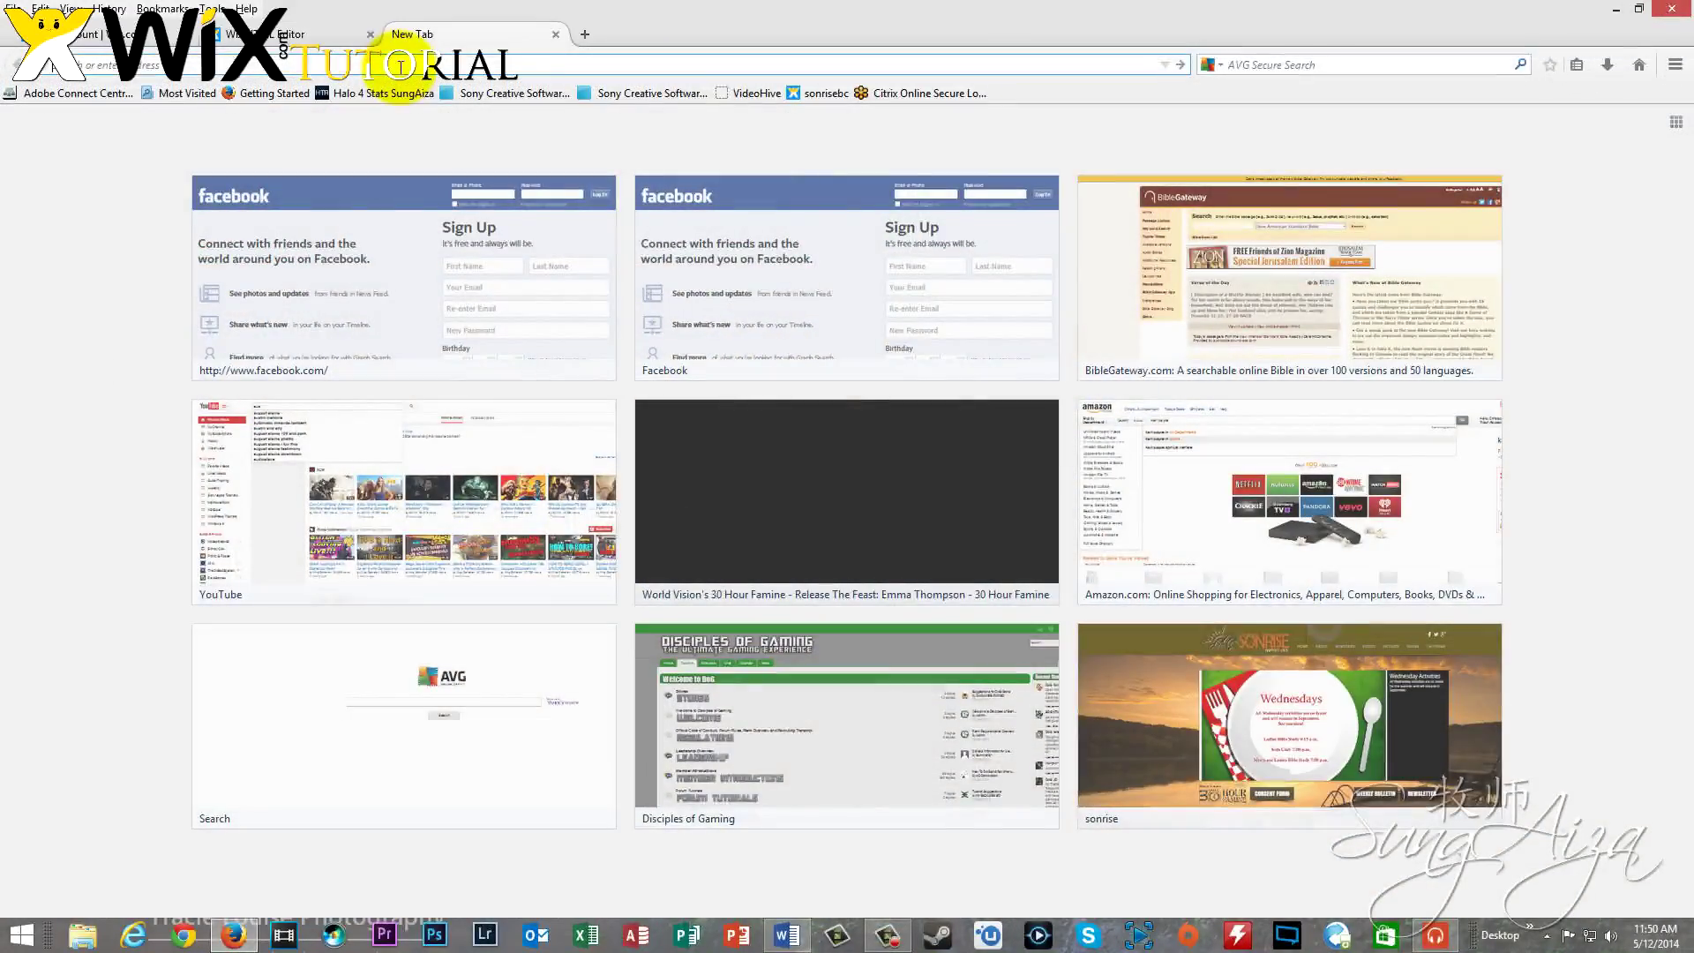
Load the live sonrisebc site in a new Firefox tab
left_click(401, 65)
type("sonrisebc.org/")
key("Return")
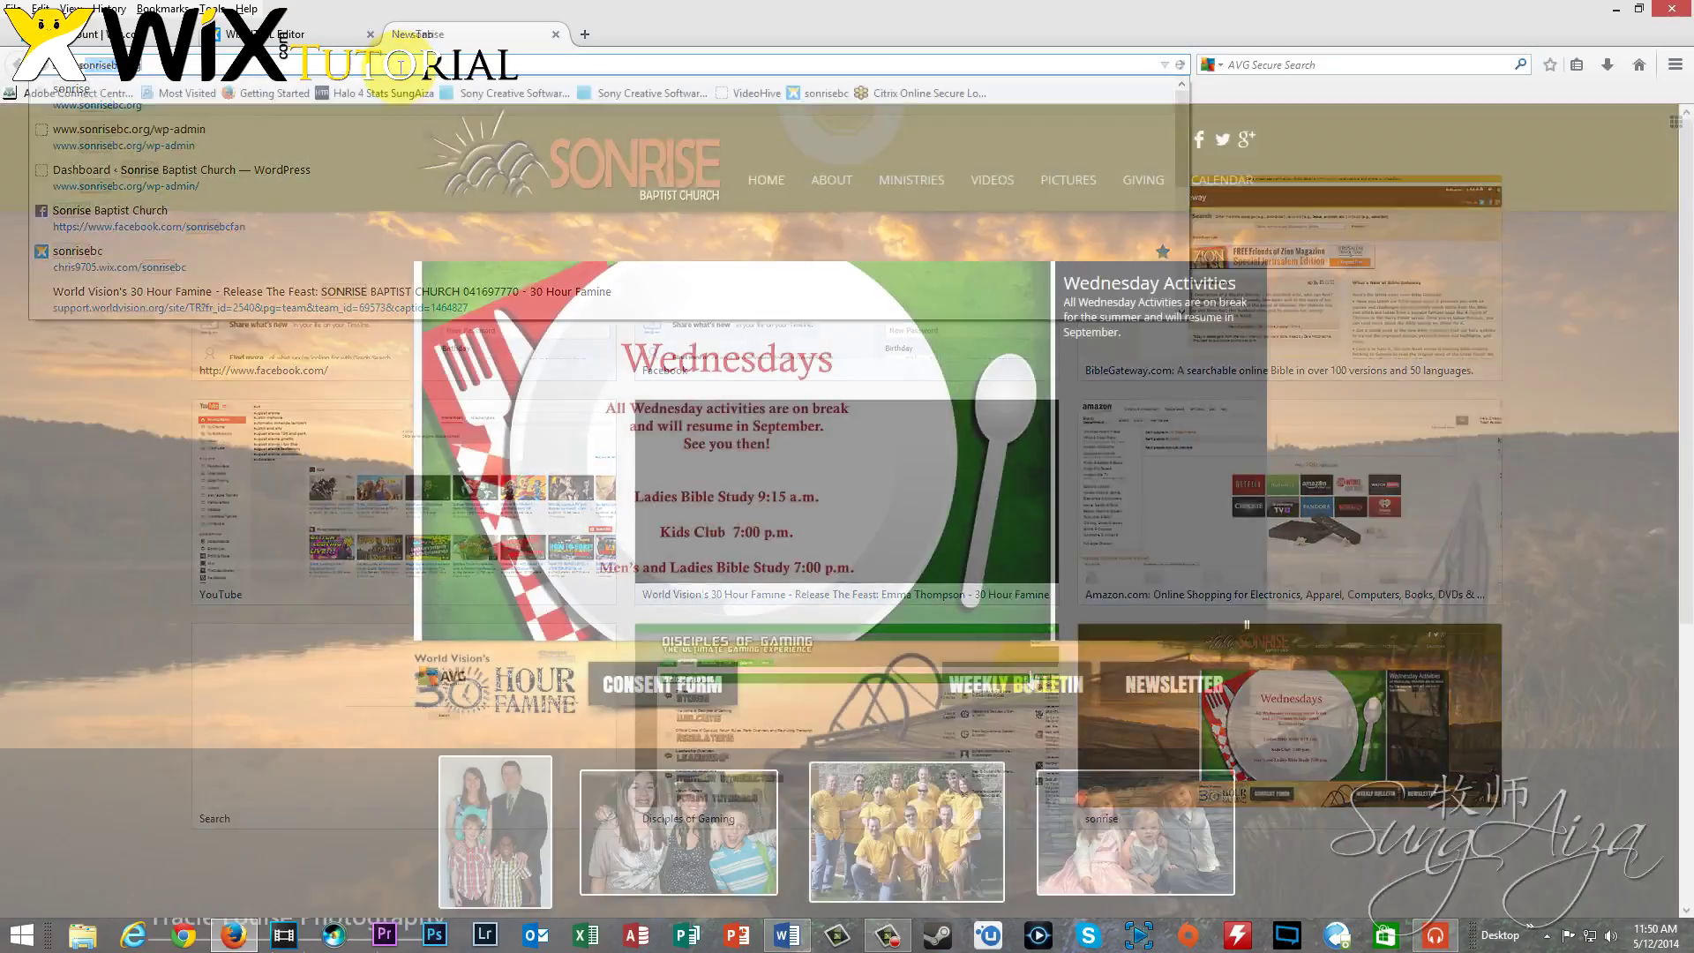
Test the Weekly Bulletin button, footer thumbnail and Latest Bulletin text, each opening the bulletin PDF
left_click(1024, 685)
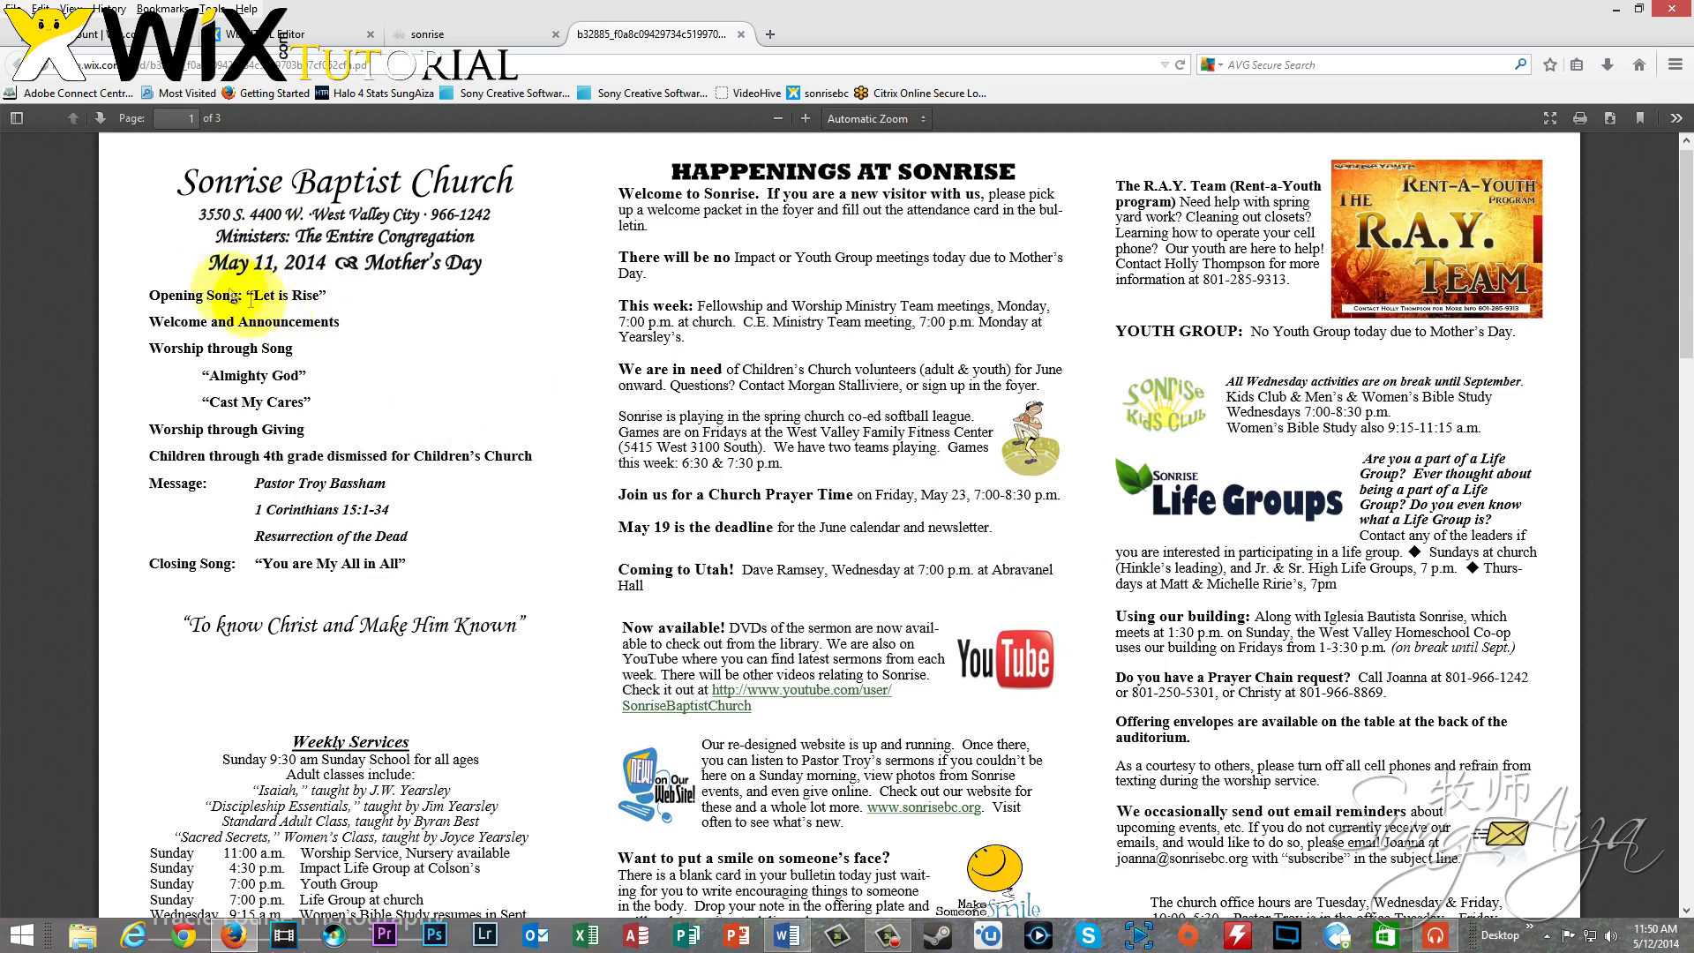
left_click(741, 33)
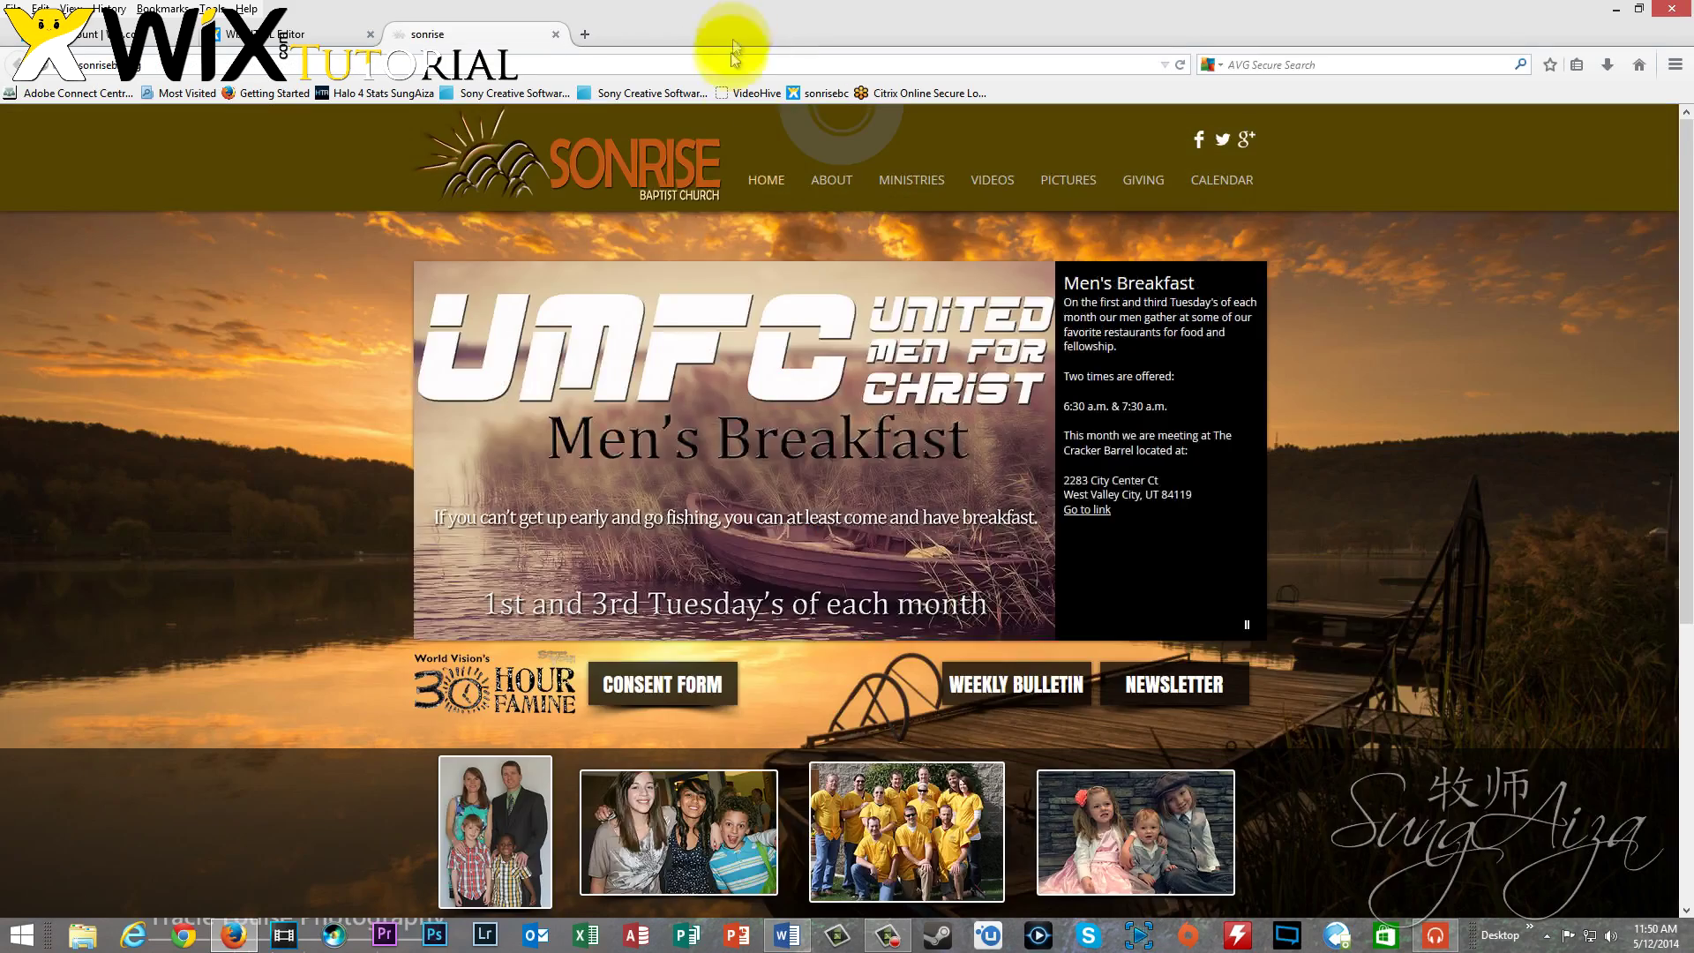
scroll(942, 520, "down", 5)
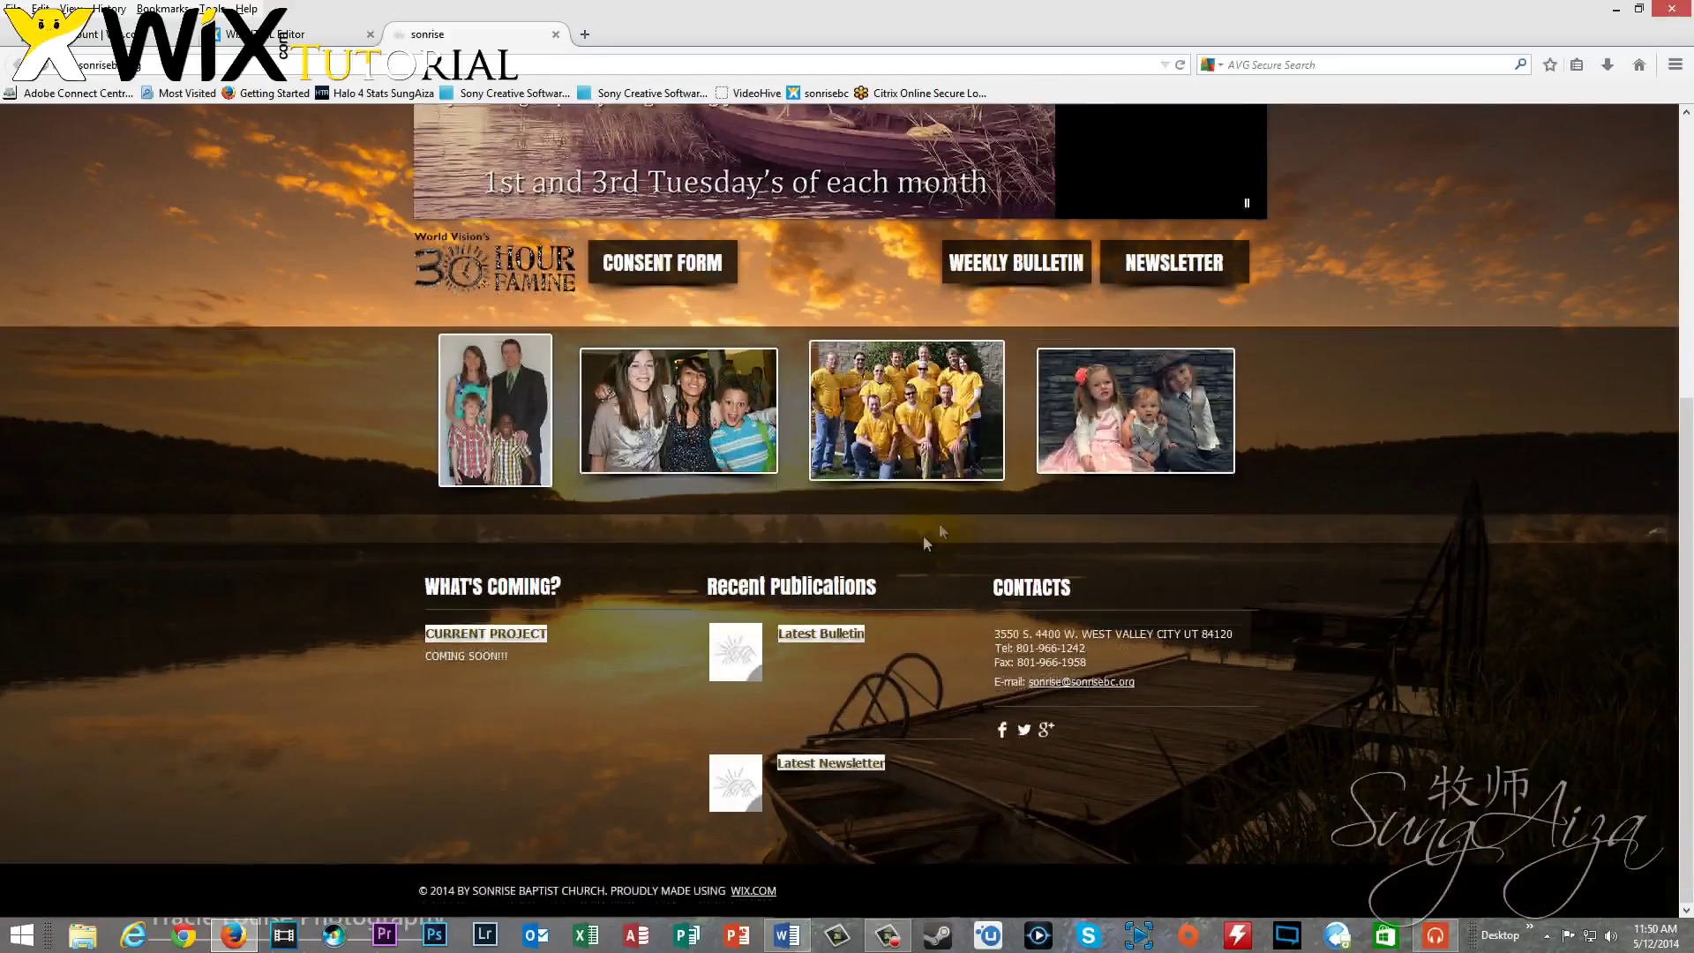
left_click(737, 657)
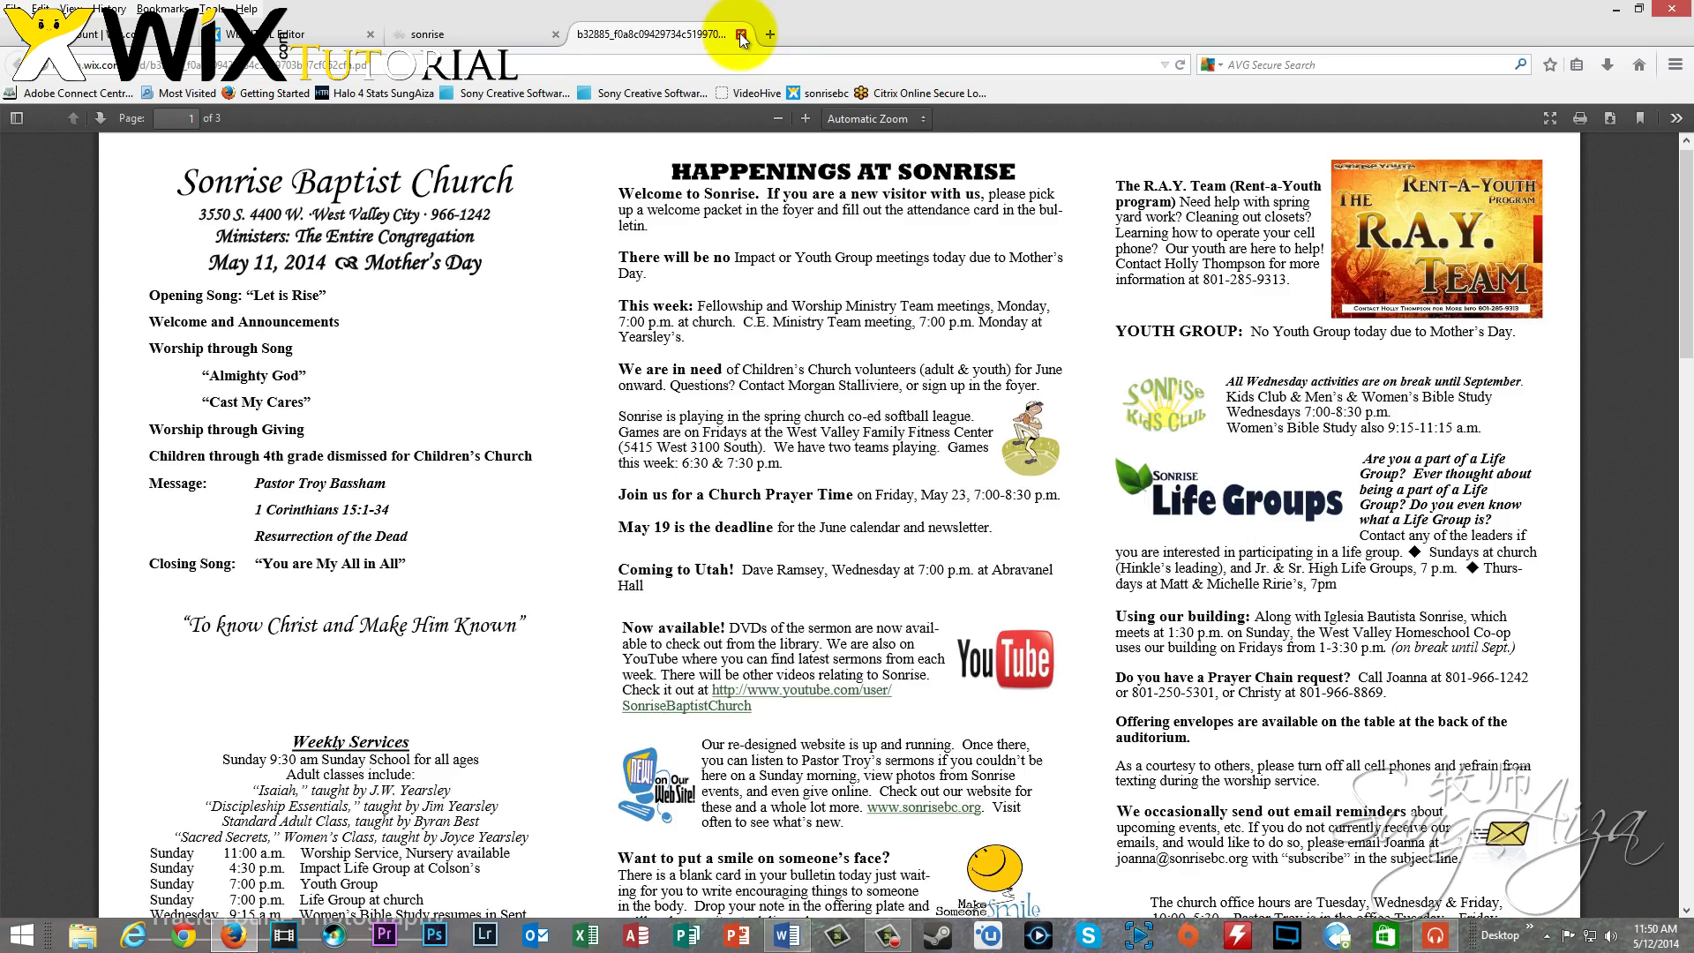
left_click(741, 35)
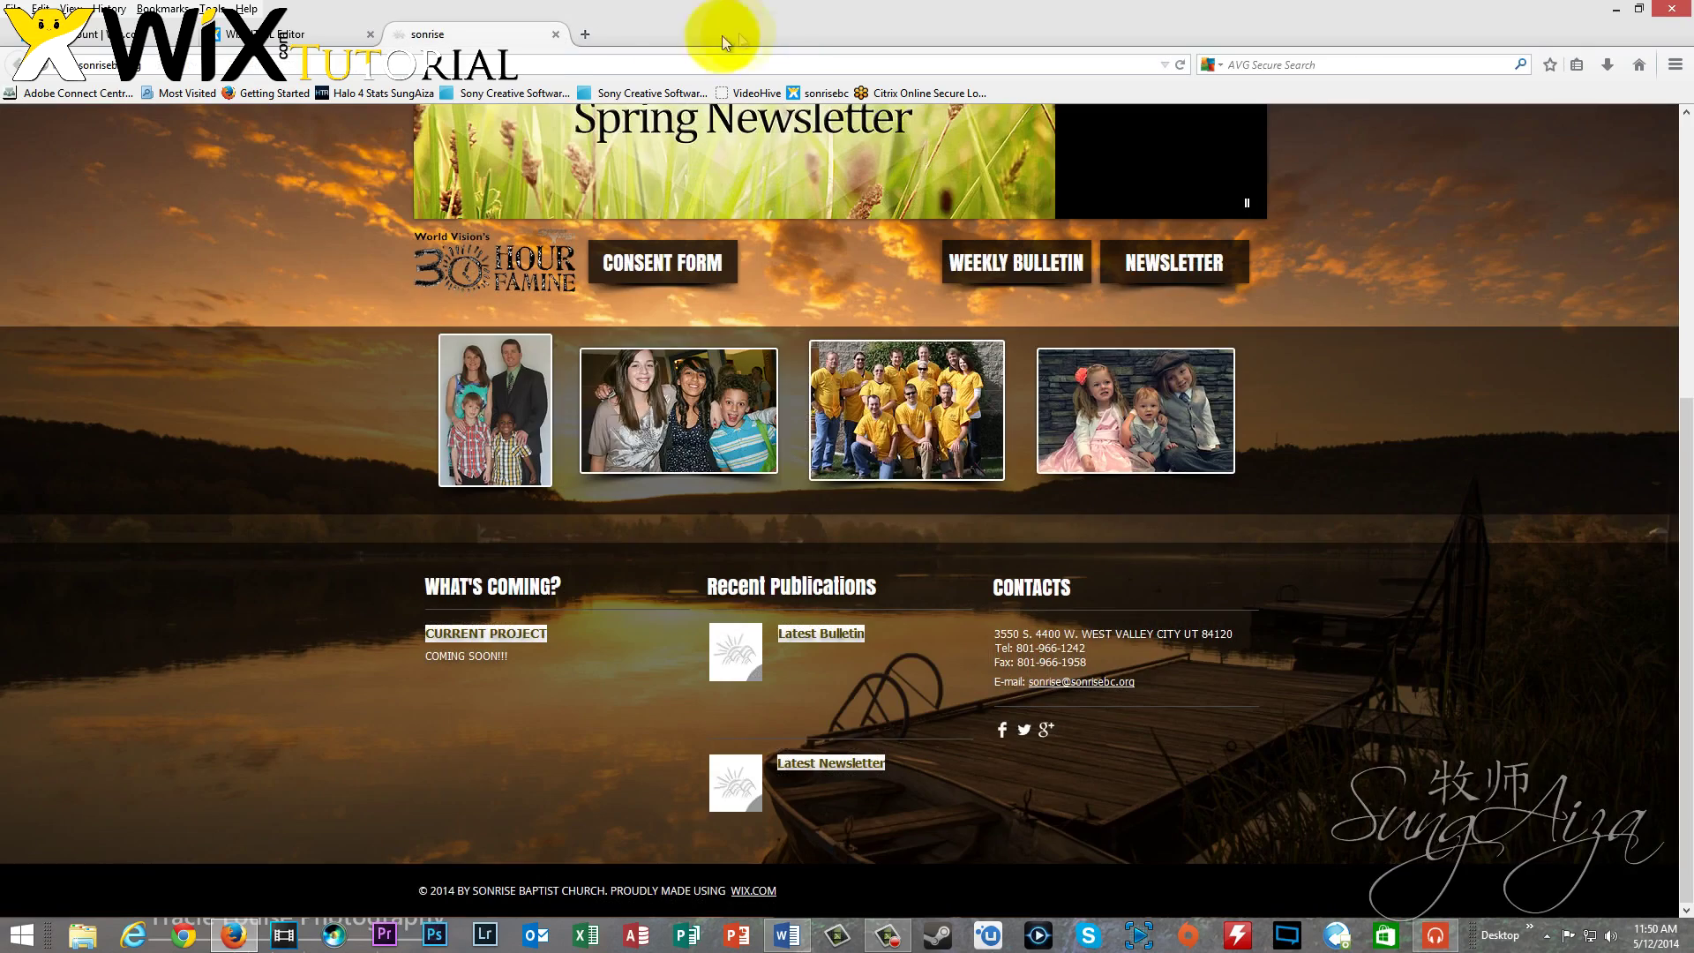
left_click(803, 633)
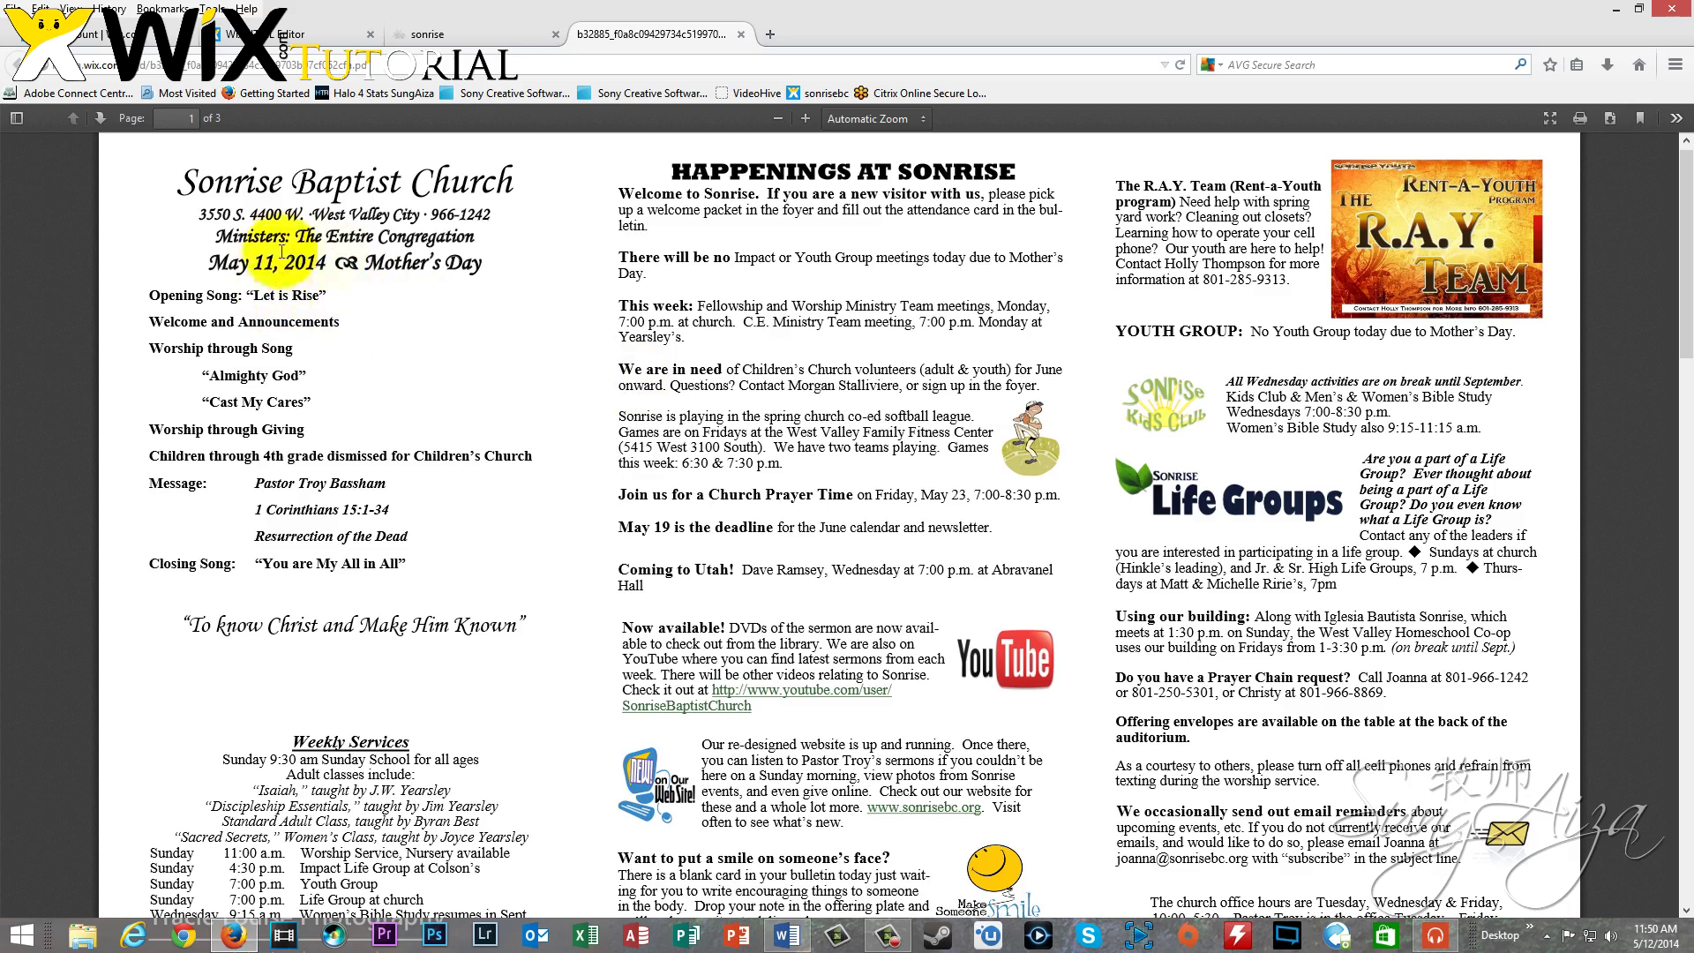
left_click(741, 33)
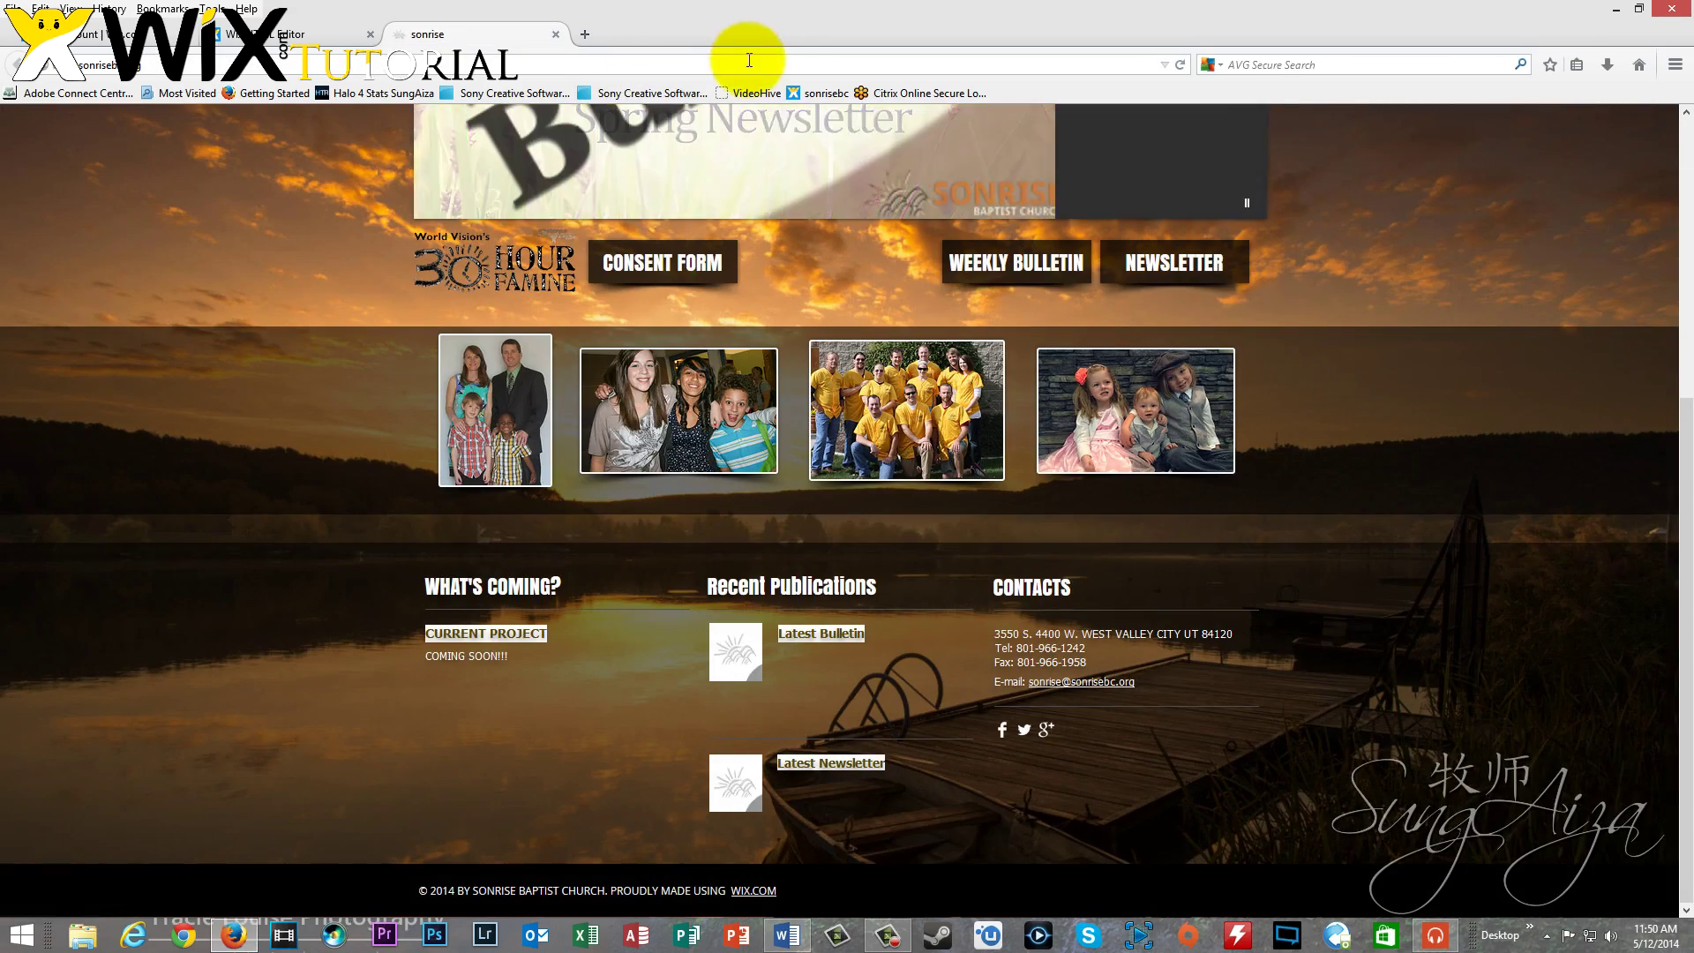
scroll(1376, 284, "up", 5)
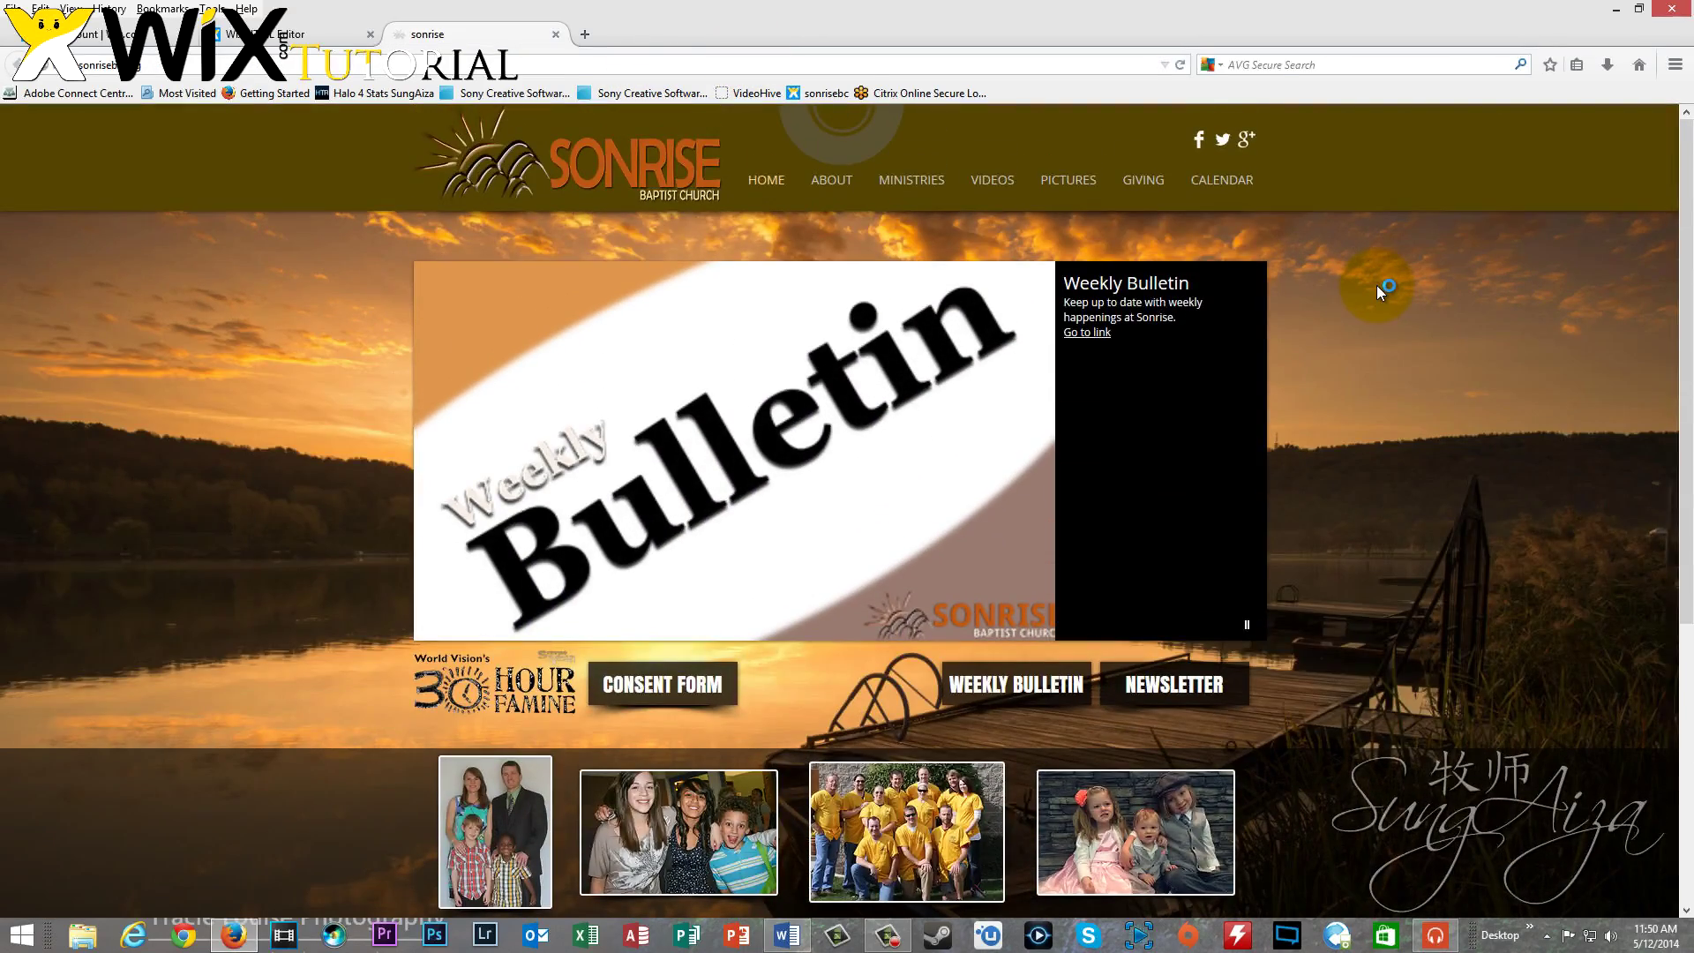